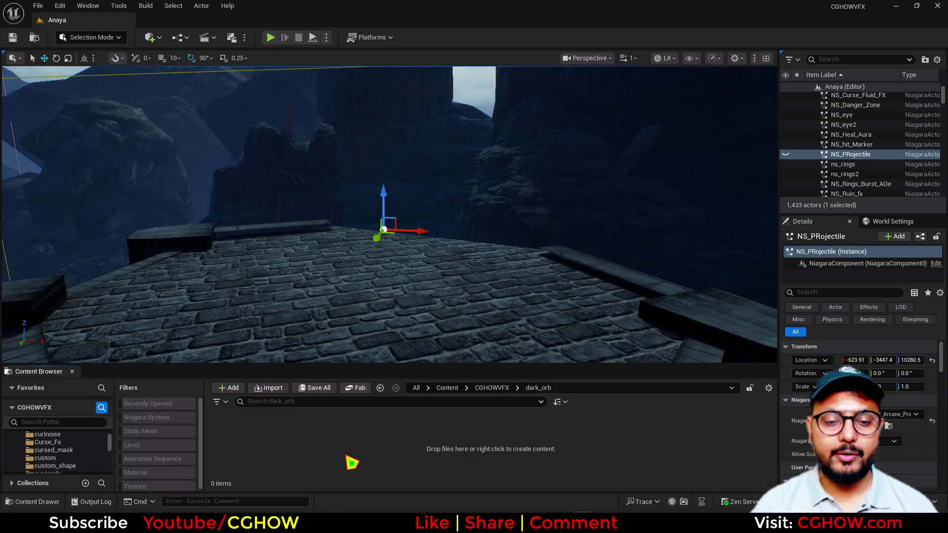
Create a material named M_RIng in the dark_orb folder and open it for editing
{"action": "right_click", "coordinate": [351, 463]}
{"action": "left_click", "coordinate": [389, 208]}
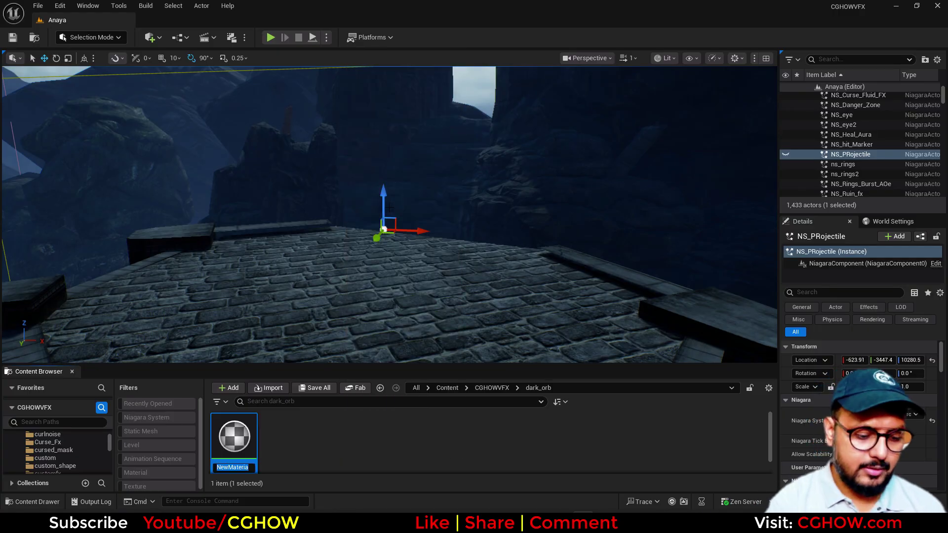
{"action": "type", "text": "M_RIn"}
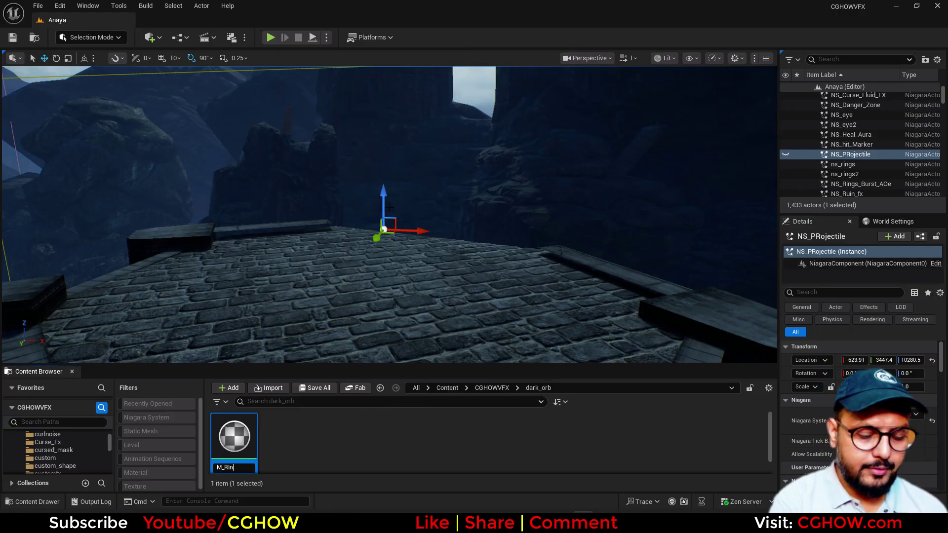
{"action": "type", "text": "g"}
{"action": "key", "text": "Return"}
{"action": "key", "text": "Return"}
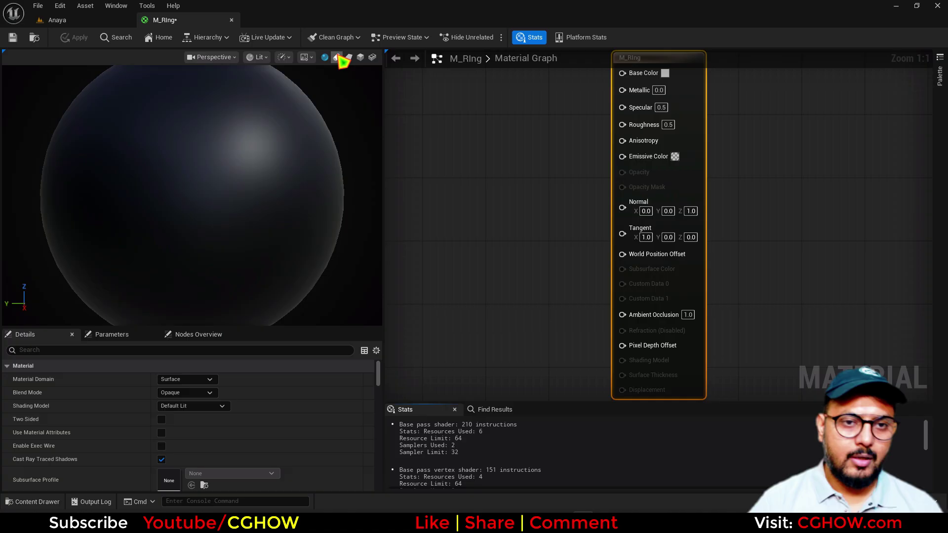
{"action": "right_click_drag", "start_coordinate": [295, 211], "coordinate": [257, 242]}
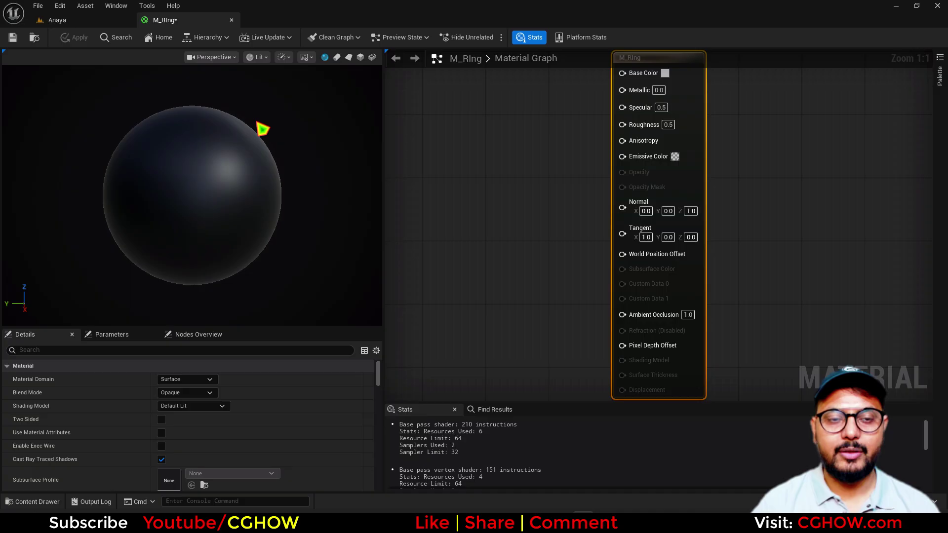
{"action": "left_click_drag", "start_coordinate": [239, 213], "coordinate": [99, 198]}
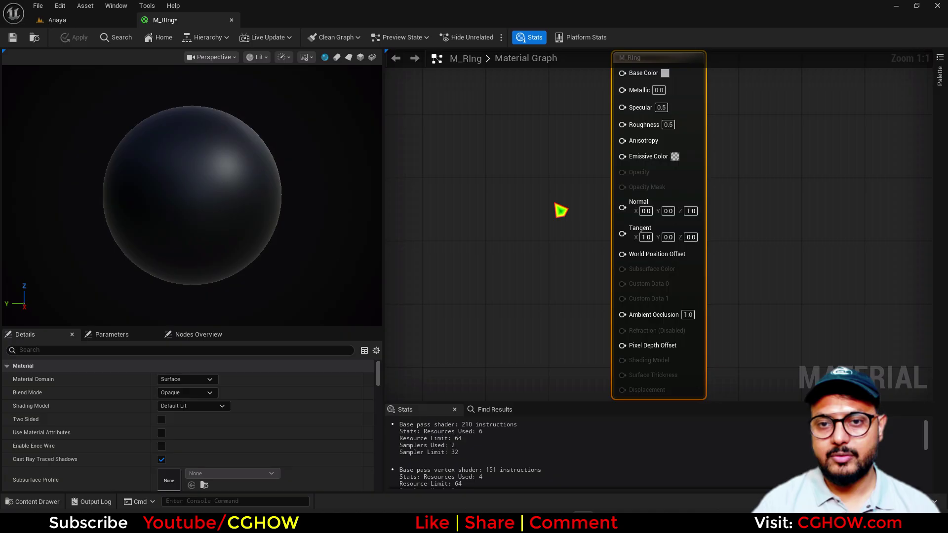
{"action": "right_click_drag", "start_coordinate": [561, 211], "coordinate": [619, 220]}
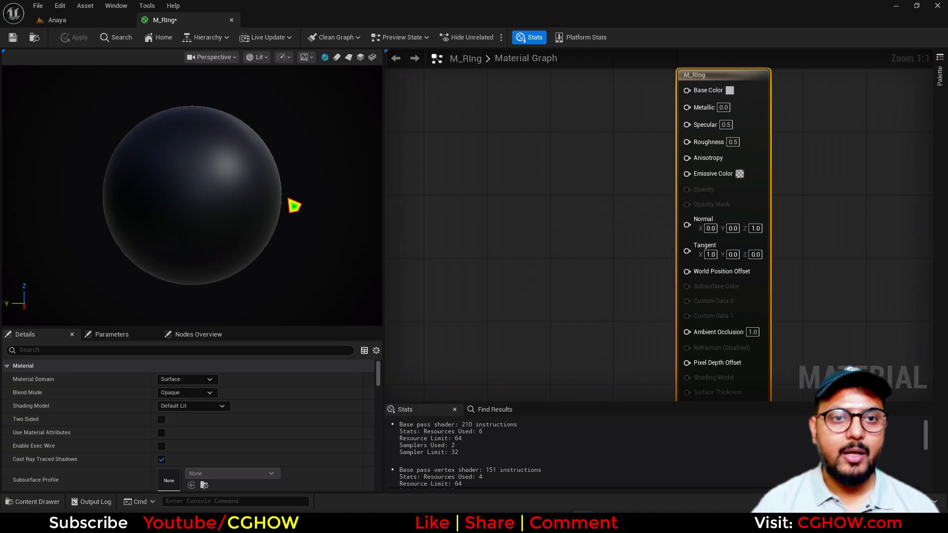
{"action": "scroll", "coordinate": [292, 202], "scroll_direction": "down", "scroll_amount": 2}
{"action": "mouse_move", "coordinate": [216, 196]}
{"action": "left_mouse_down"}
{"action": "mouse_move", "coordinate": [190, 203]}
{"action": "mouse_move", "coordinate": [214, 196]}
{"action": "left_mouse_up"}
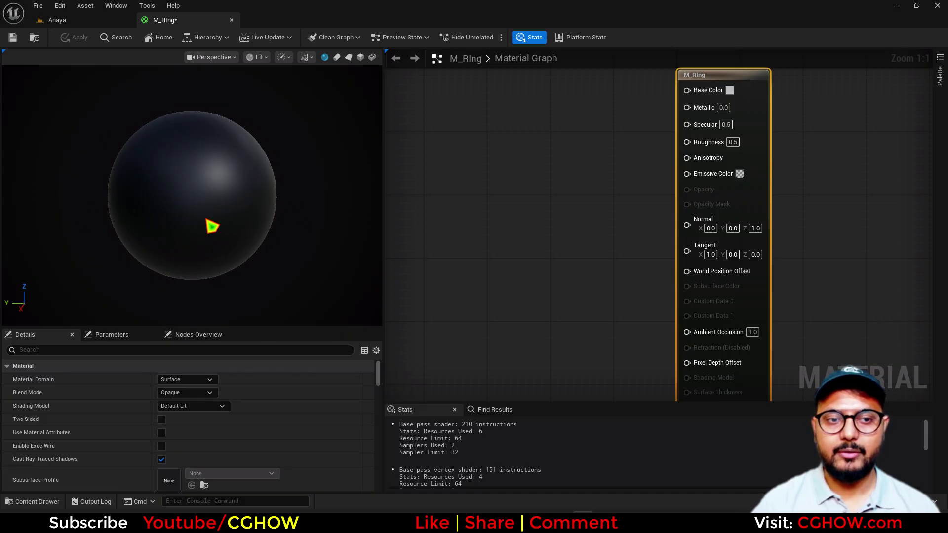
{"action": "right_click_drag", "start_coordinate": [494, 192], "coordinate": [524, 173]}
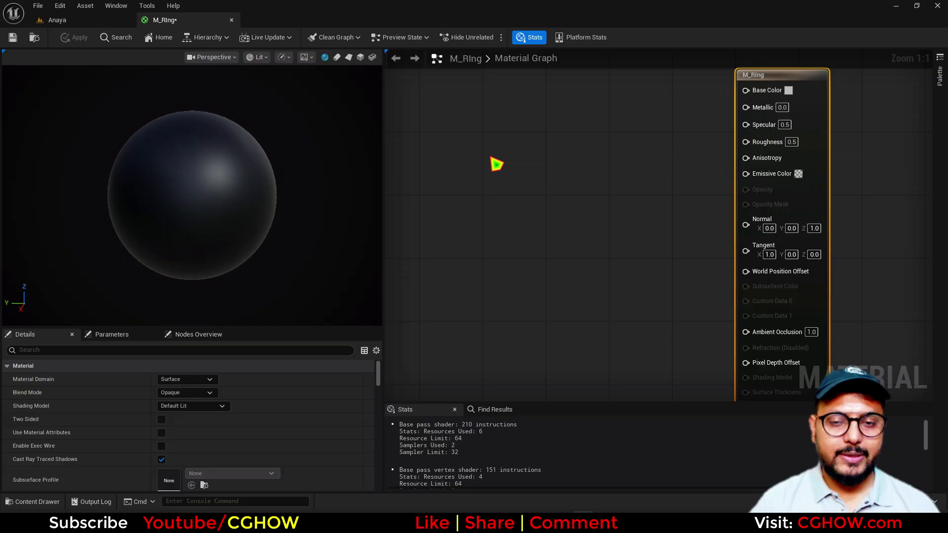
{"action": "right_click", "coordinate": [492, 158]}
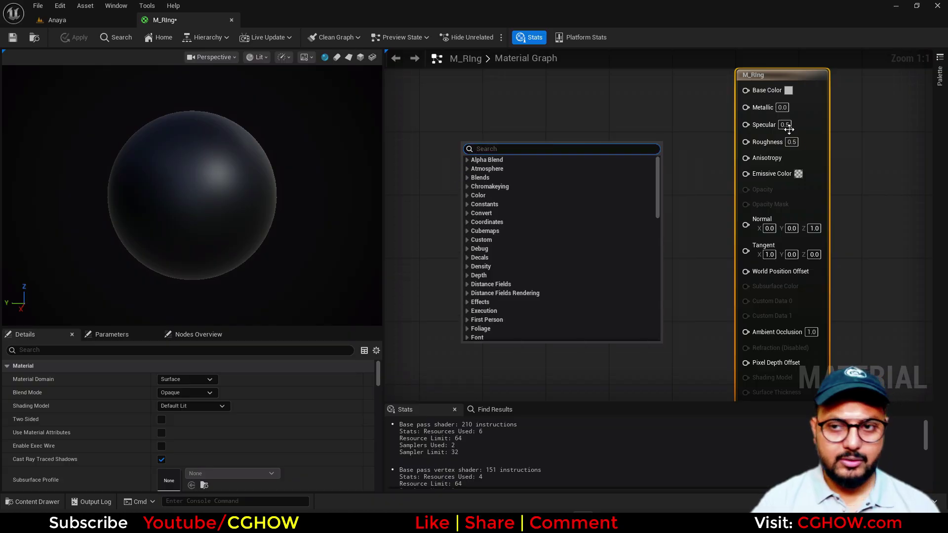
{"action": "left_click", "coordinate": [810, 99]}
Set the material's blend mode to Masked and make it two-sided
{"action": "left_click", "coordinate": [202, 393]}
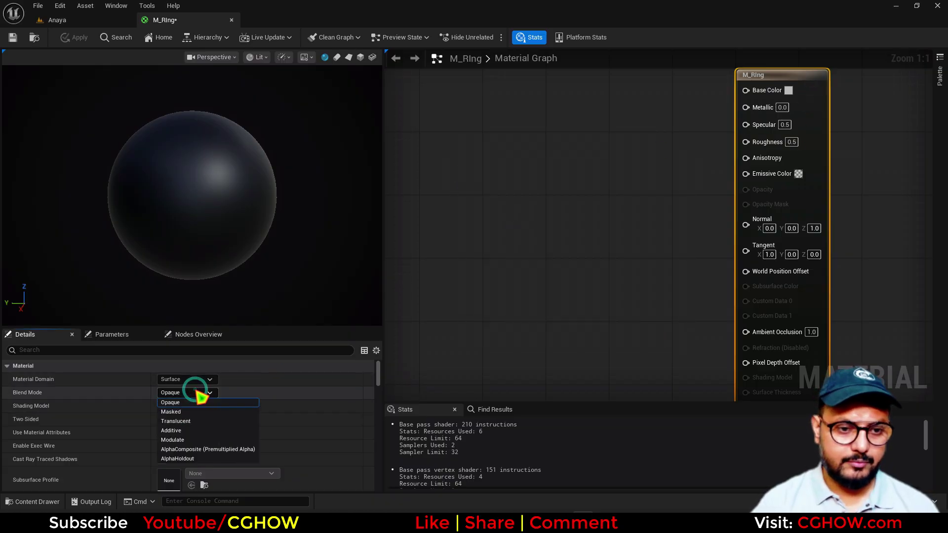
{"action": "left_click", "coordinate": [199, 411]}
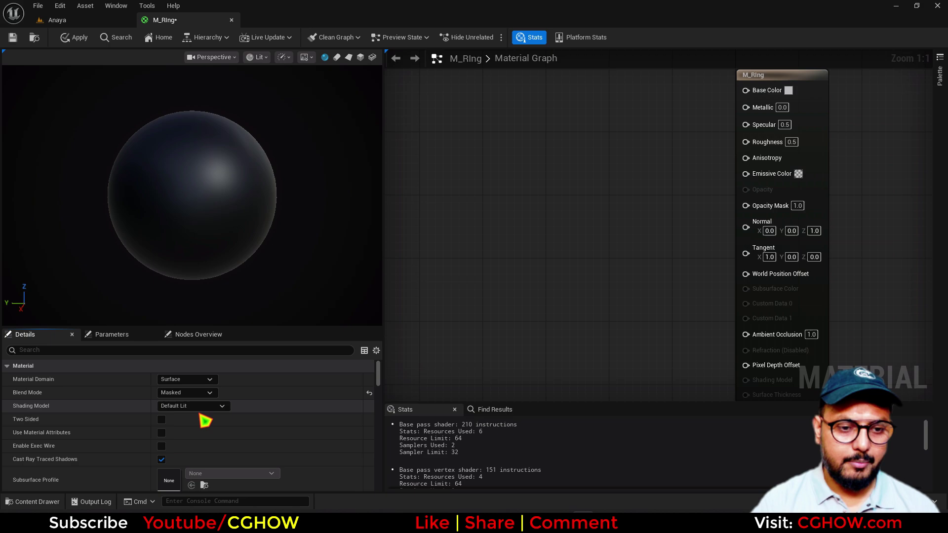
{"action": "left_click", "coordinate": [198, 405]}
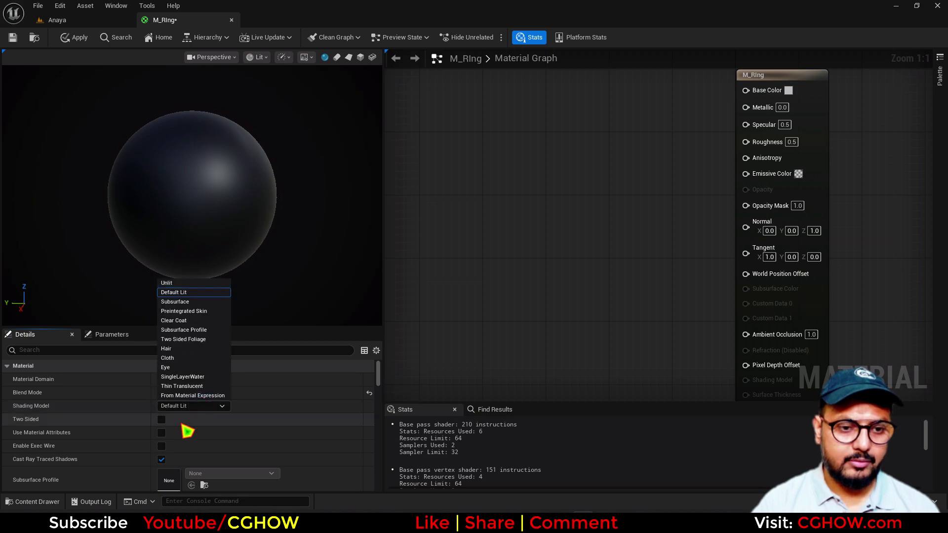
{"action": "left_click", "coordinate": [161, 420]}
Add a TexCoord node to the material graph and widen the graph area
{"action": "right_click_drag", "start_coordinate": [587, 187], "coordinate": [544, 196]}
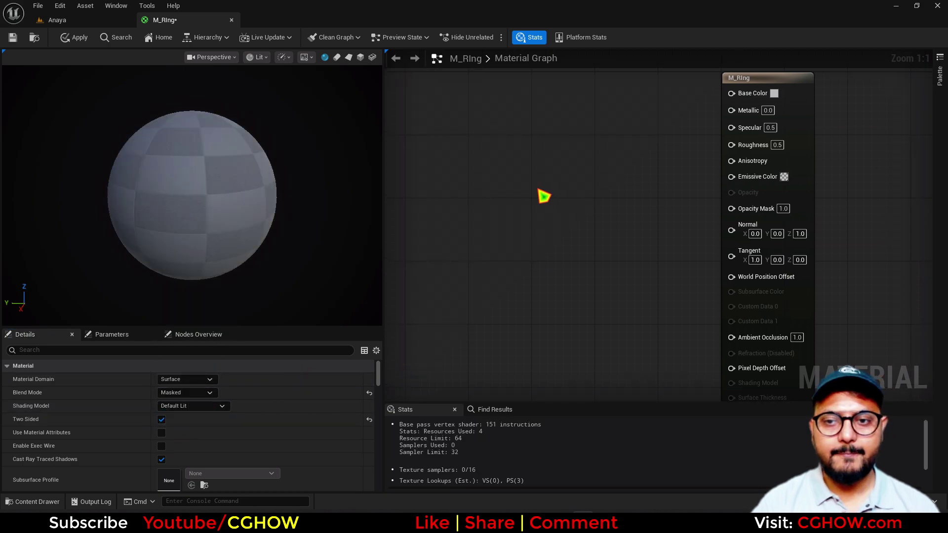
{"action": "left_click", "coordinate": [440, 156]}
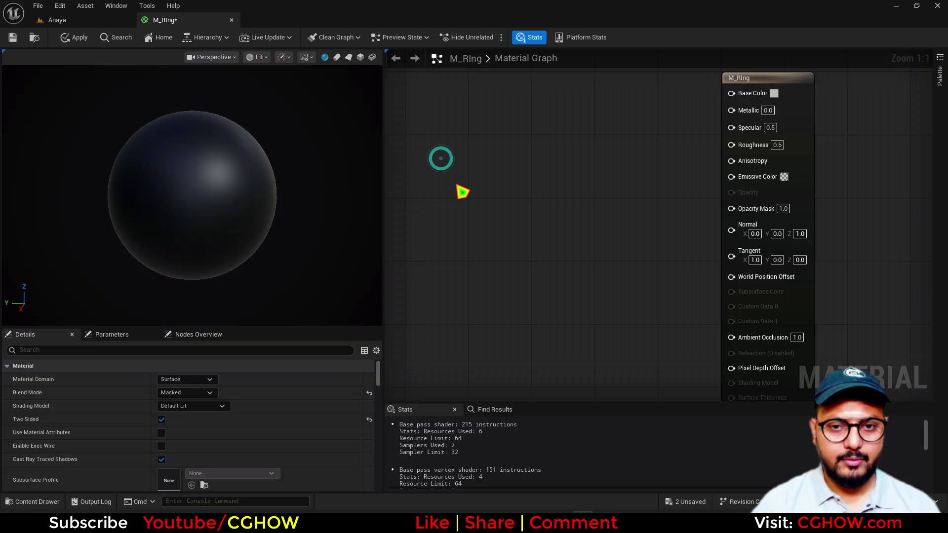
{"action": "left_click_drag", "start_coordinate": [489, 158], "coordinate": [434, 158]}
{"action": "right_click_drag", "start_coordinate": [524, 193], "coordinate": [568, 195]}
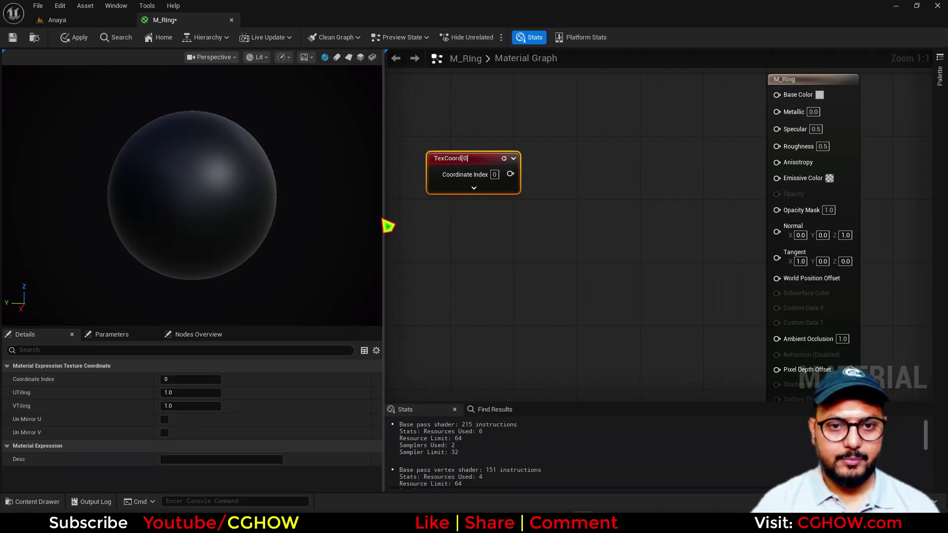
{"action": "left_click_drag", "start_coordinate": [383, 218], "coordinate": [278, 217]}
Add a component mask node fed by TexCoord and keep only its G channel enabled
{"action": "left_click", "coordinate": [437, 158]}
{"action": "key", "text": "shift+c"}
{"action": "left_click", "coordinate": [435, 158], "text": "shift"}
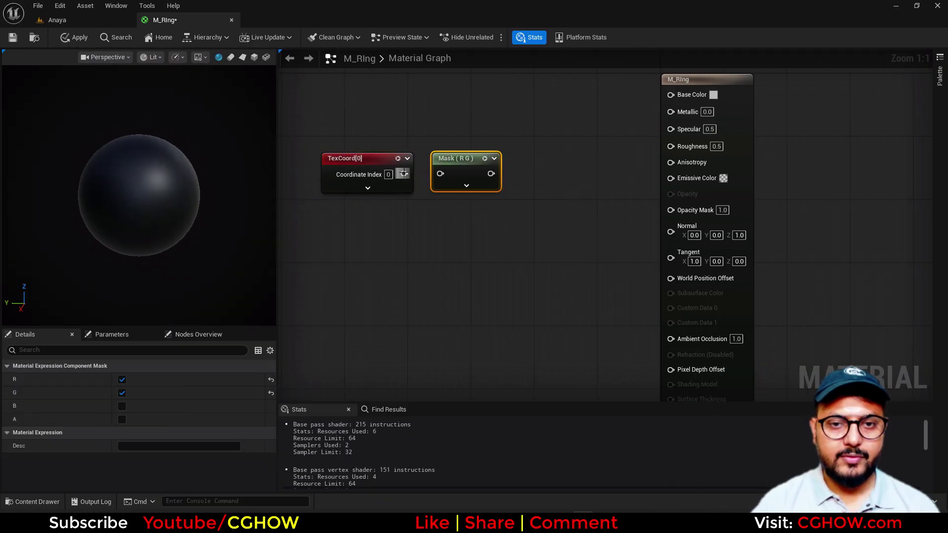
{"action": "left_click_drag", "start_coordinate": [404, 174], "coordinate": [444, 180]}
{"action": "left_click", "coordinate": [122, 379]}
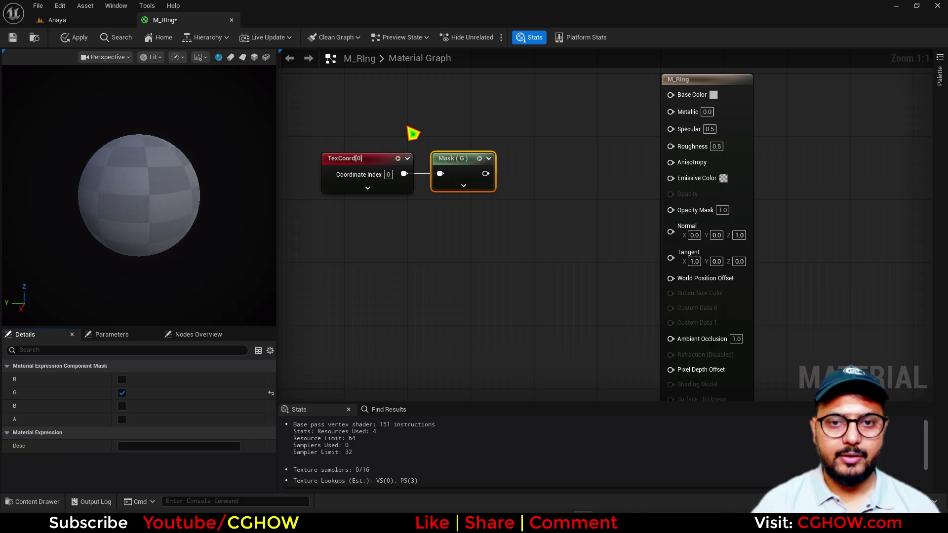
Move the TexCoord and Mask nodes away from the output node and preview the Mask node's result
{"action": "left_click_drag", "start_coordinate": [378, 129], "coordinate": [428, 182]}
{"action": "key", "text": "space"}
{"action": "left_click", "coordinate": [330, 169]}
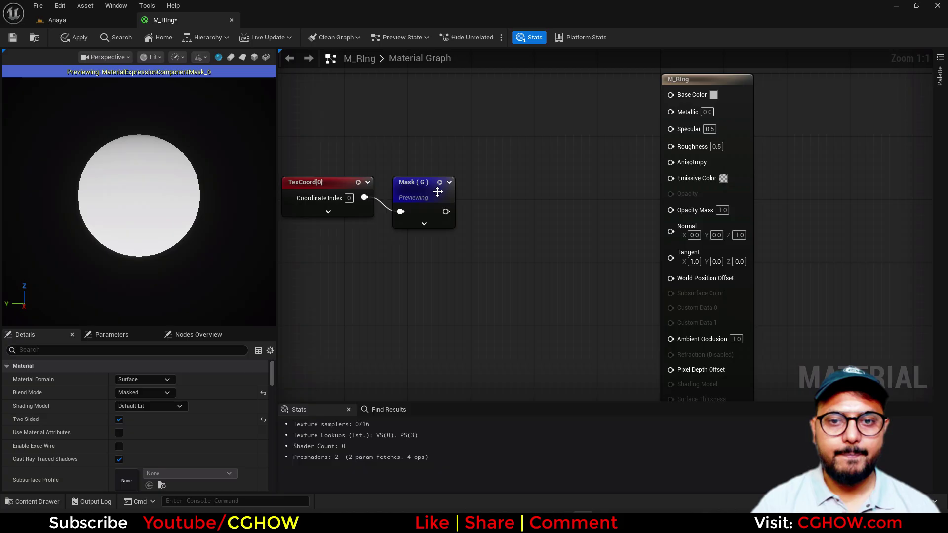
{"action": "left_click", "coordinate": [438, 191]}
Feed the mask into a Subtract node with B set to 0.5 and preview the result
{"action": "right_click_drag", "start_coordinate": [473, 207], "coordinate": [437, 231]}
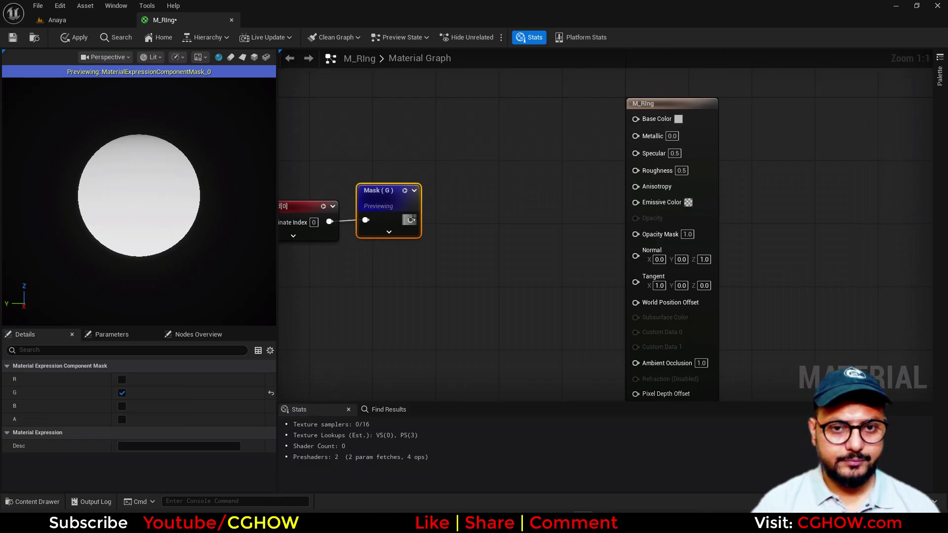
{"action": "left_click_drag", "start_coordinate": [411, 219], "coordinate": [439, 212]}
{"action": "type", "text": "sub"}
{"action": "left_click", "coordinate": [466, 245]}
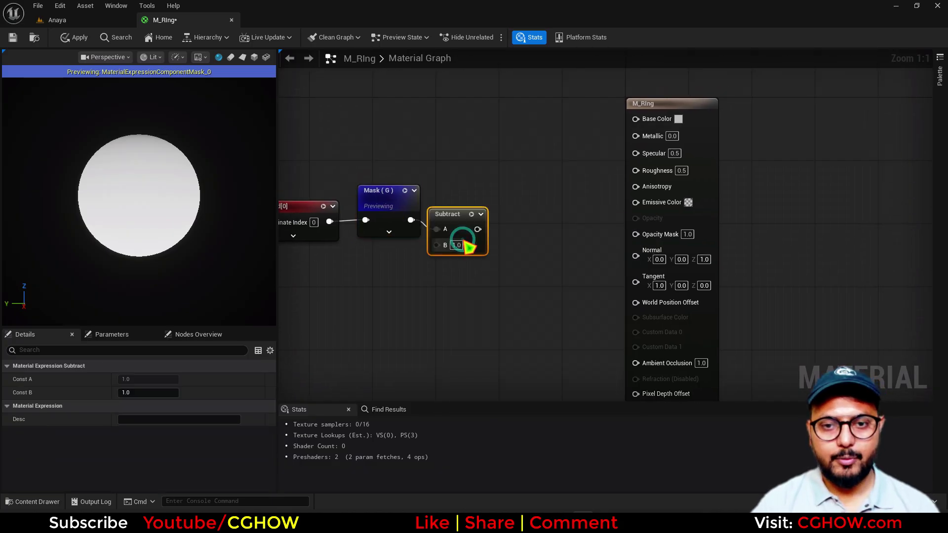
{"action": "double_click", "coordinate": [457, 245]}
{"action": "type", "text": "0.5"}
{"action": "left_click", "coordinate": [475, 214]}
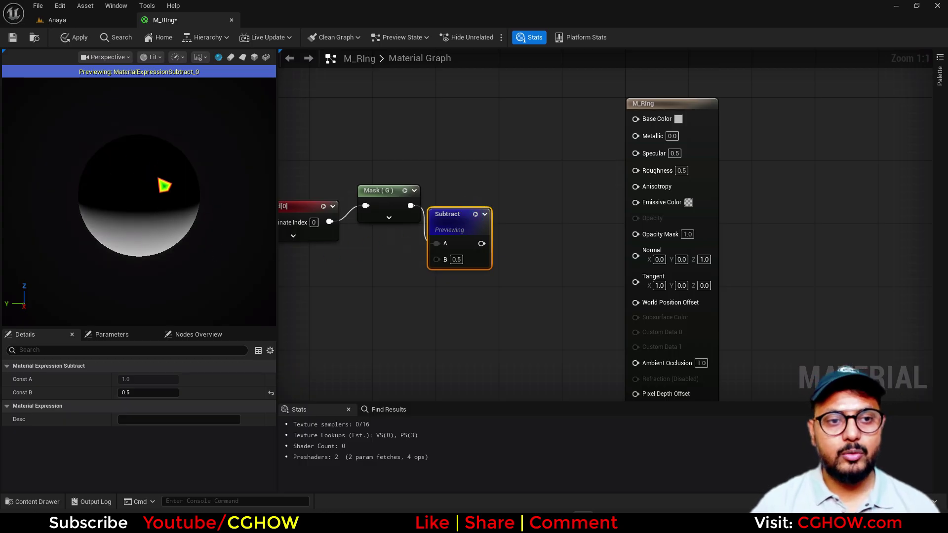
Add and preview an Abs node after Subtract, and move the material output node farther away for more room
{"action": "right_click_drag", "start_coordinate": [481, 244], "coordinate": [449, 239]}
{"action": "left_click_drag", "start_coordinate": [449, 239], "coordinate": [483, 223]}
{"action": "type", "text": "ab"}
{"action": "left_click", "coordinate": [504, 249]}
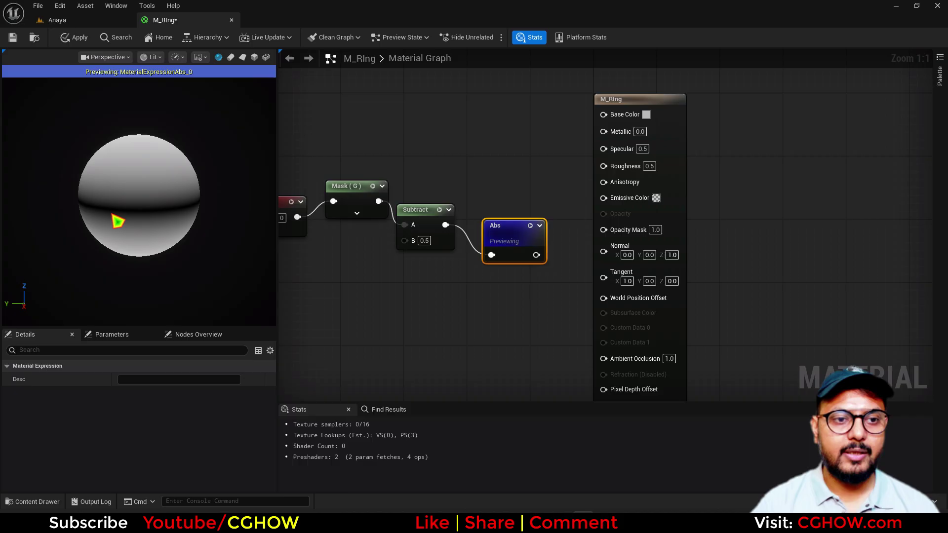
{"action": "left_click_drag", "start_coordinate": [184, 228], "coordinate": [183, 221]}
{"action": "left_click_drag", "start_coordinate": [668, 147], "coordinate": [770, 147]}
Try a 1-x node and a Power node with exponent 20 after Abs, previewing the Power output
{"action": "left_click", "coordinate": [565, 241]}
{"action": "left_click_drag", "start_coordinate": [536, 255], "coordinate": [619, 250]}
{"action": "left_click", "coordinate": [612, 234]}
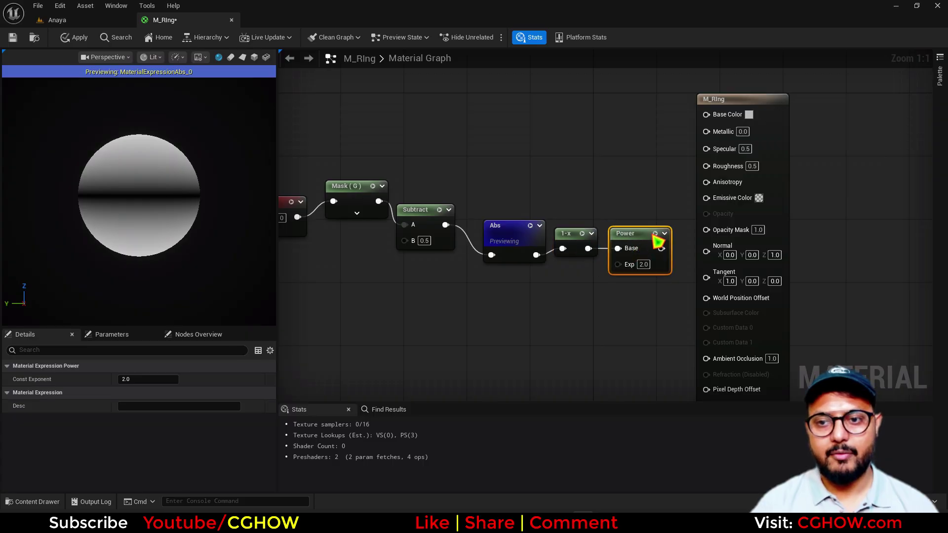
{"action": "left_click", "coordinate": [655, 233]}
{"action": "left_click_drag", "start_coordinate": [576, 197], "coordinate": [636, 294]}
{"action": "left_click", "coordinate": [652, 281]}
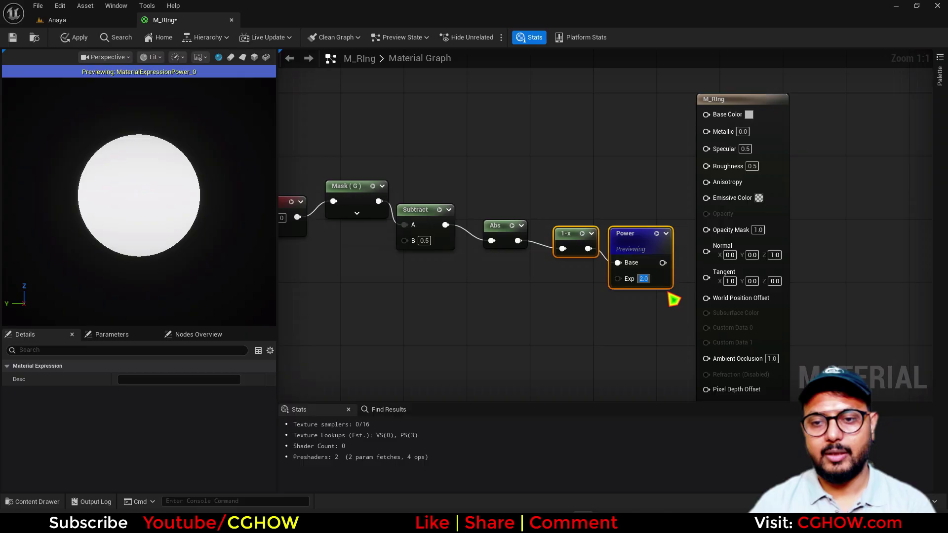
{"action": "type", "text": "20"}
{"action": "key", "text": "Return"}
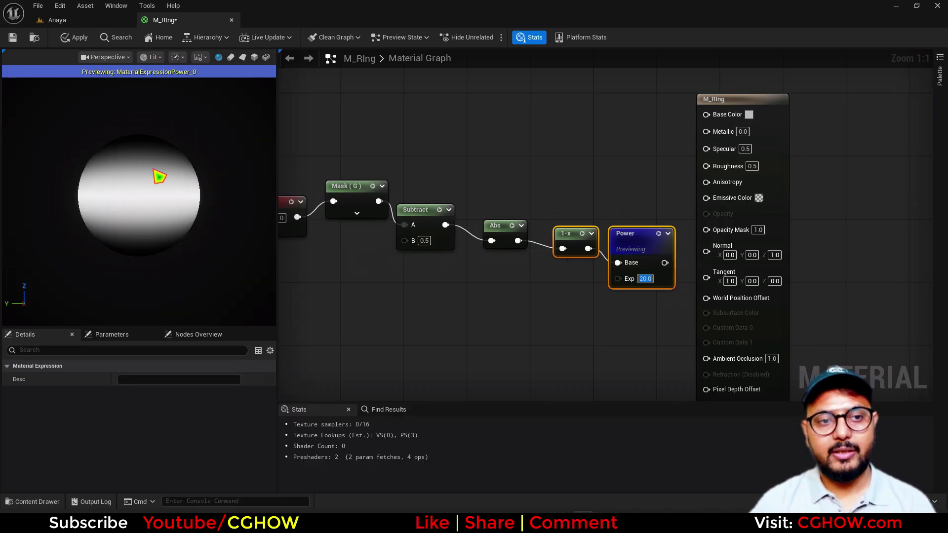
Replace the 1-x and Power nodes with a Step node whose Y input comes from Abs, and preview it
{"action": "left_click_drag", "start_coordinate": [559, 182], "coordinate": [664, 346]}
{"action": "key", "text": "Delete"}
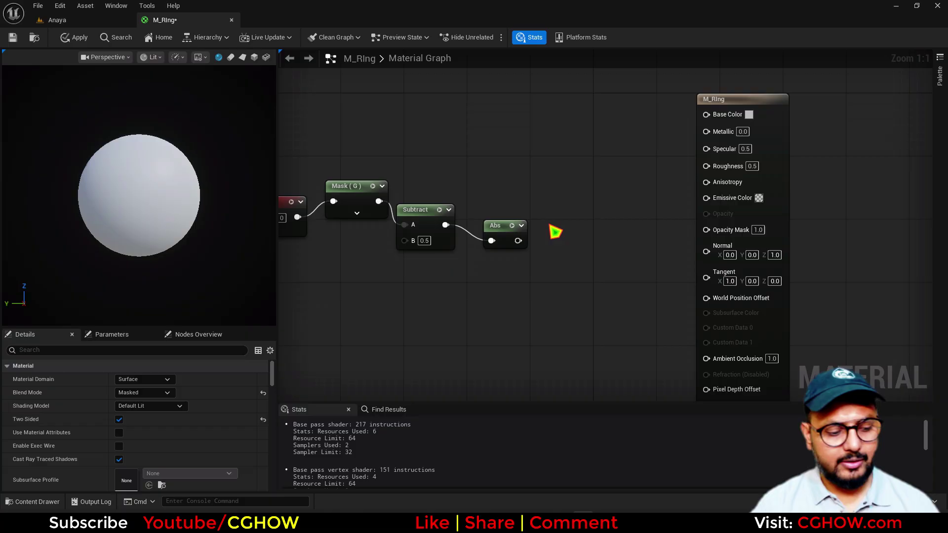
{"action": "right_click", "coordinate": [554, 231]}
{"action": "type", "text": "ste"}
{"action": "key", "text": "Return"}
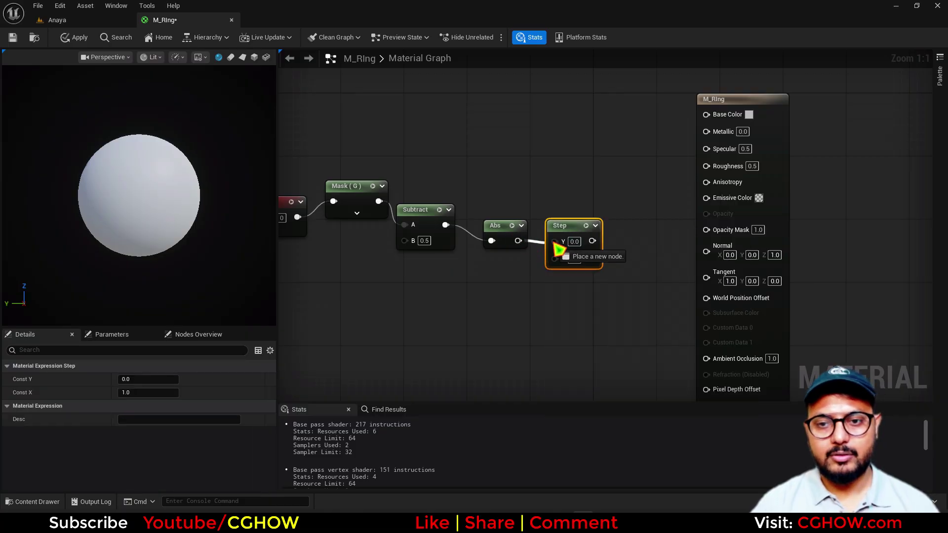
{"action": "key", "text": "space"}
Test the Step node's X input at 0.2, 0.9 and 0.1, and settle on 0.05
{"action": "left_click", "coordinate": [574, 270]}
{"action": "type", "text": "0.2"}
{"action": "key", "text": "Return"}
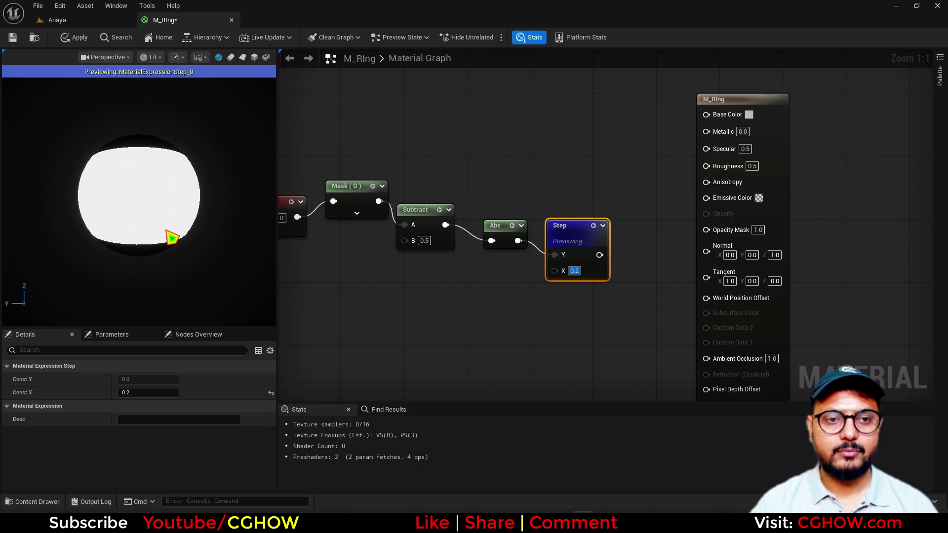
{"action": "type", "text": "0.9"}
{"action": "key", "text": "Return"}
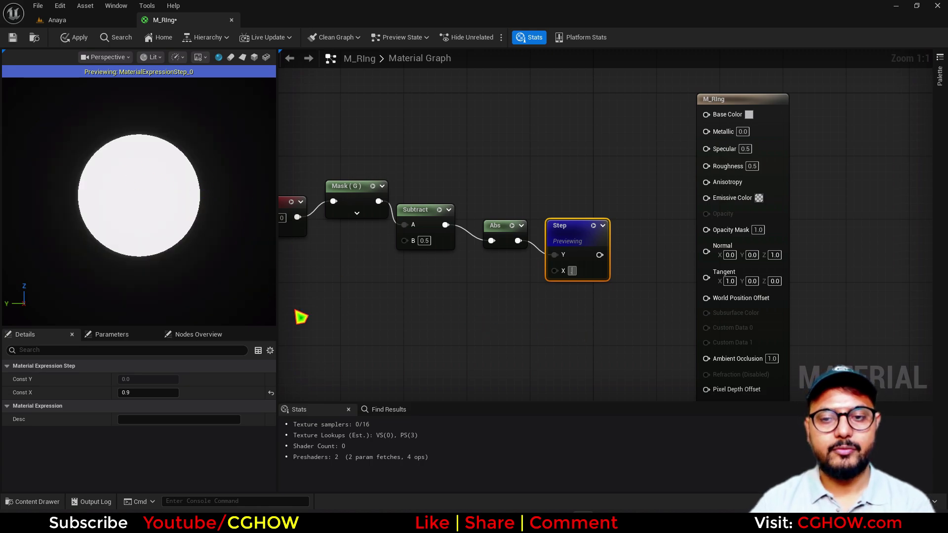
{"action": "type", "text": "0.1"}
{"action": "key", "text": "Return"}
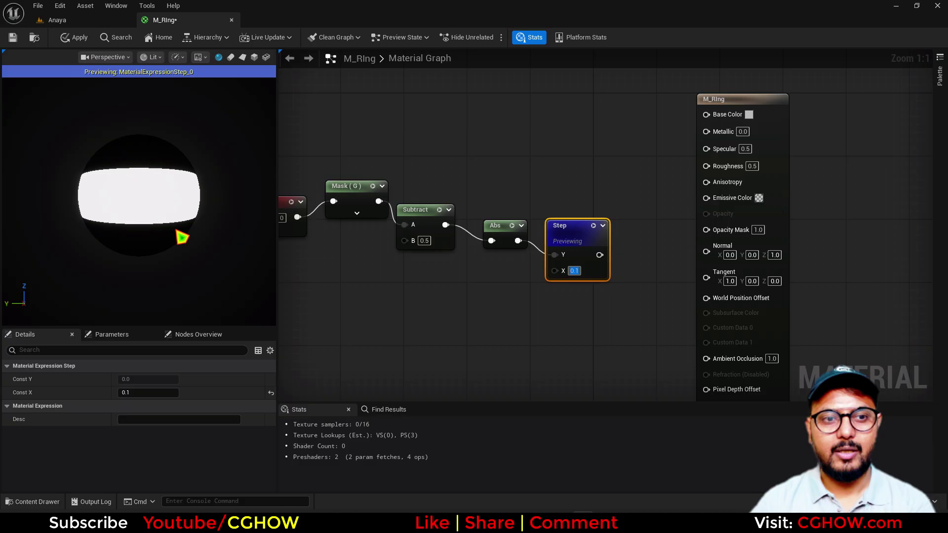
{"action": "type", "text": ".05"}
{"action": "key", "text": "Return"}
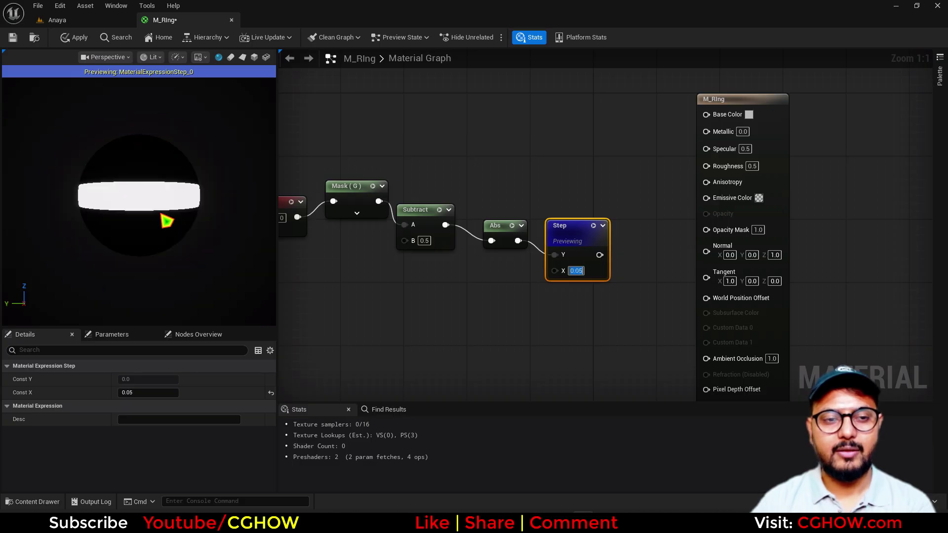
{"action": "left_click_drag", "start_coordinate": [137, 205], "coordinate": [137, 221]}
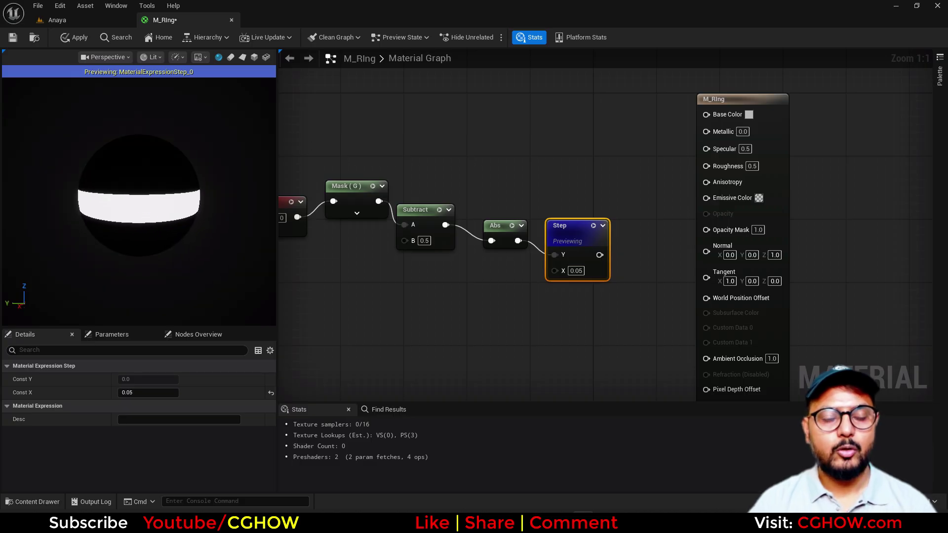
{"action": "right_click_drag", "start_coordinate": [137, 205], "coordinate": [137, 222]}
{"action": "scroll", "coordinate": [140, 221], "scroll_direction": "up", "scroll_amount": 2}
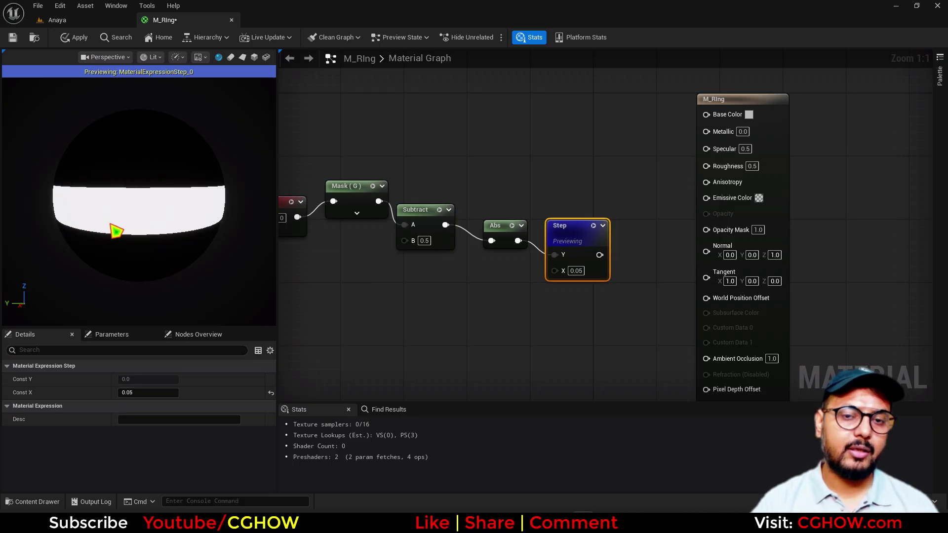
Line up the Mask (G), Subtract, Abs and Step nodes in a straight row after the TexCoord node
{"action": "right_click_drag", "start_coordinate": [320, 178], "coordinate": [373, 192]}
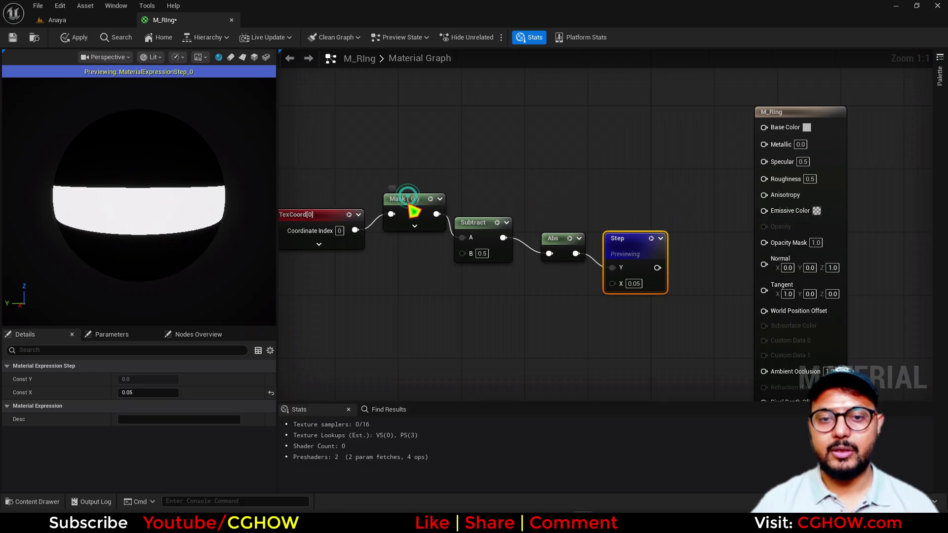
{"action": "left_click_drag", "start_coordinate": [412, 199], "coordinate": [415, 216]}
{"action": "left_click_drag", "start_coordinate": [470, 230], "coordinate": [471, 223]}
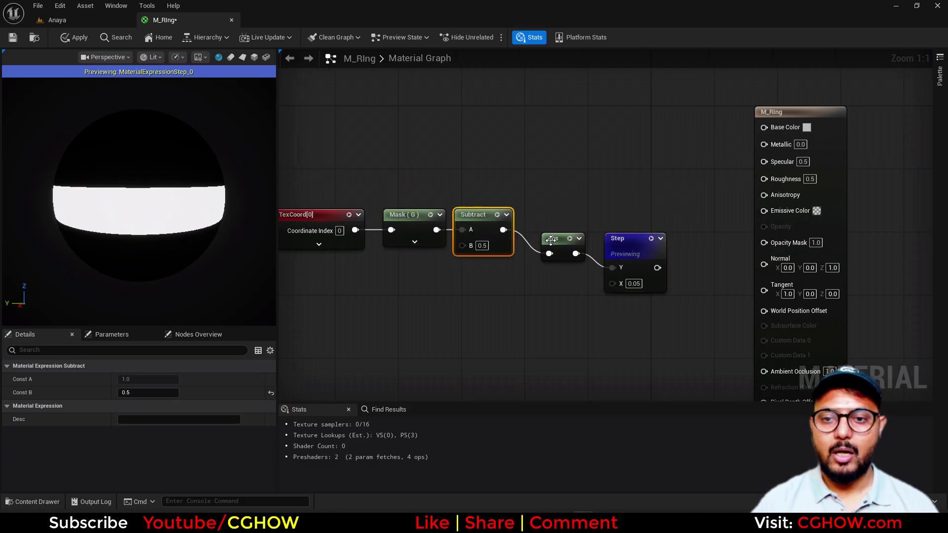
{"action": "left_click_drag", "start_coordinate": [551, 240], "coordinate": [535, 216]}
{"action": "left_click_drag", "start_coordinate": [633, 256], "coordinate": [608, 215]}
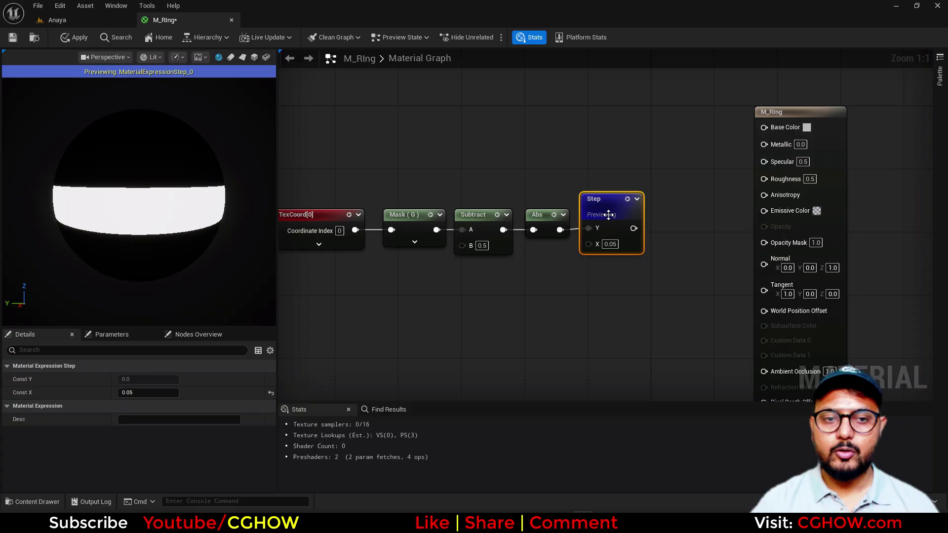
{"action": "right_click_drag", "start_coordinate": [604, 282], "coordinate": [562, 269]}
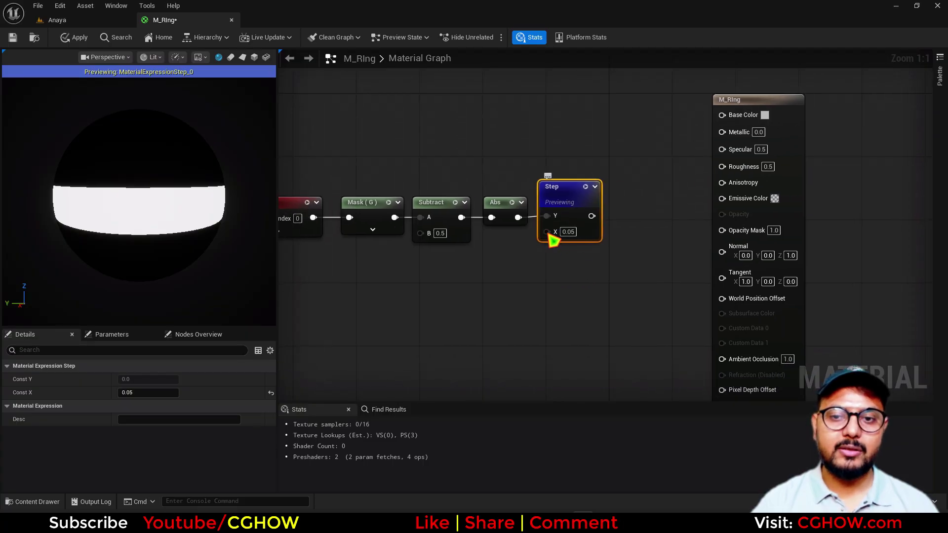
Add a Dynamic Parameter node below the chain and connect its Param1 output to the Step node's X input
{"action": "right_click_drag", "start_coordinate": [465, 324], "coordinate": [570, 291]}
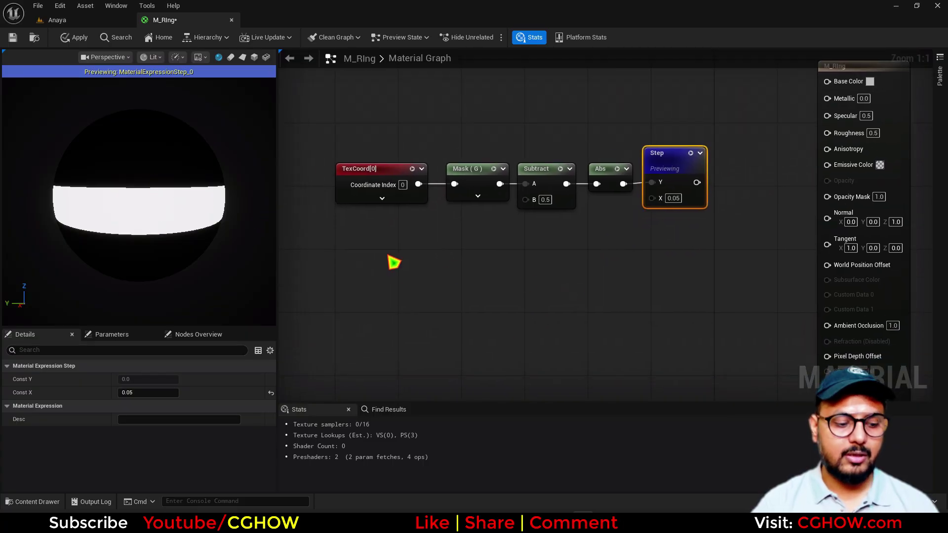
{"action": "right_click", "coordinate": [387, 255]}
{"action": "type", "text": "dy"}
{"action": "left_click", "coordinate": [417, 324]}
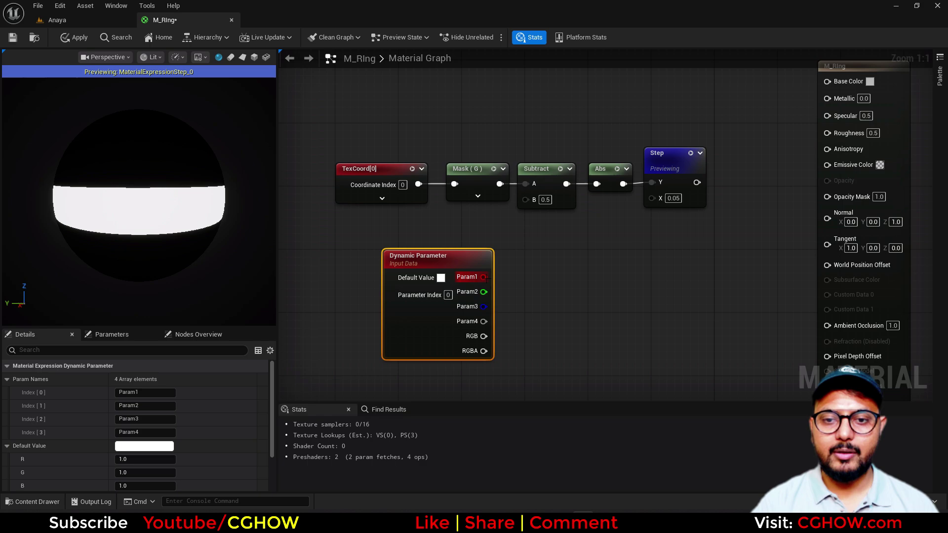
{"action": "left_click_drag", "start_coordinate": [483, 277], "coordinate": [651, 197]}
Set the Dynamic Parameter's default R value to 0.02 and rename Param1 to thickness
{"action": "left_click", "coordinate": [133, 459]}
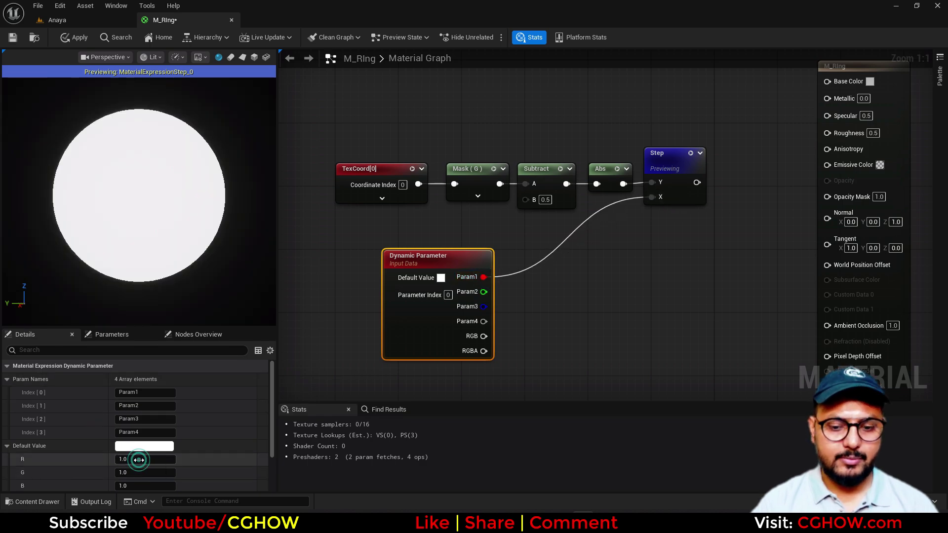
{"action": "type", "text": "0.02"}
{"action": "left_click", "coordinate": [147, 392]}
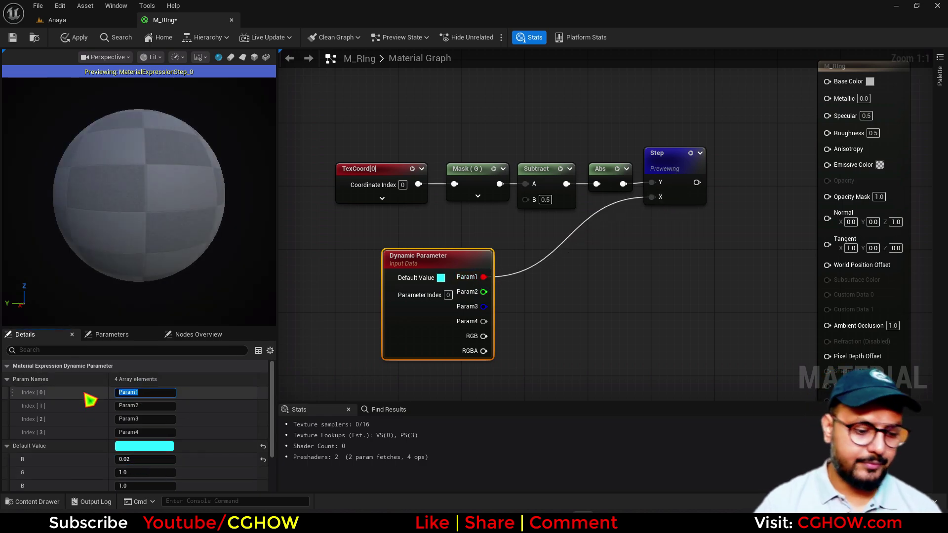
{"action": "type", "text": "thickness"}
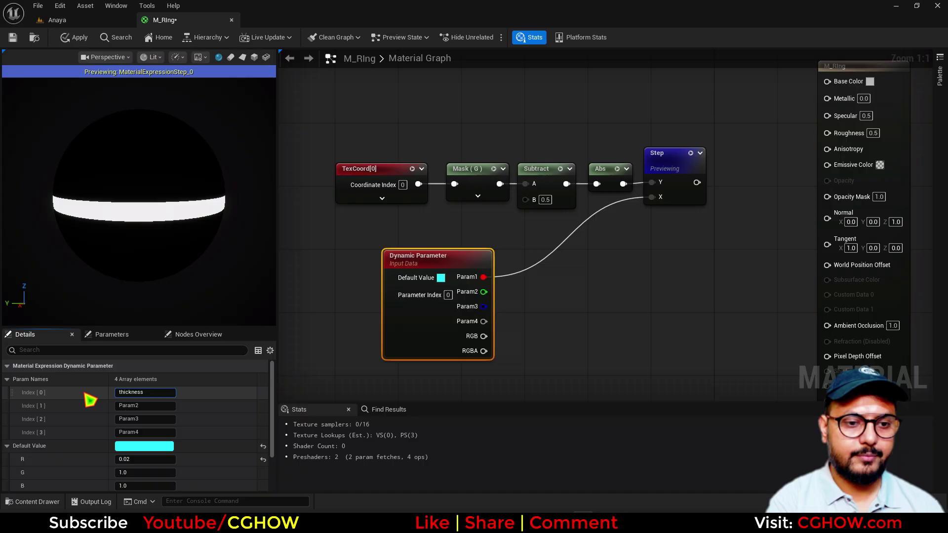
{"action": "key", "text": "Return"}
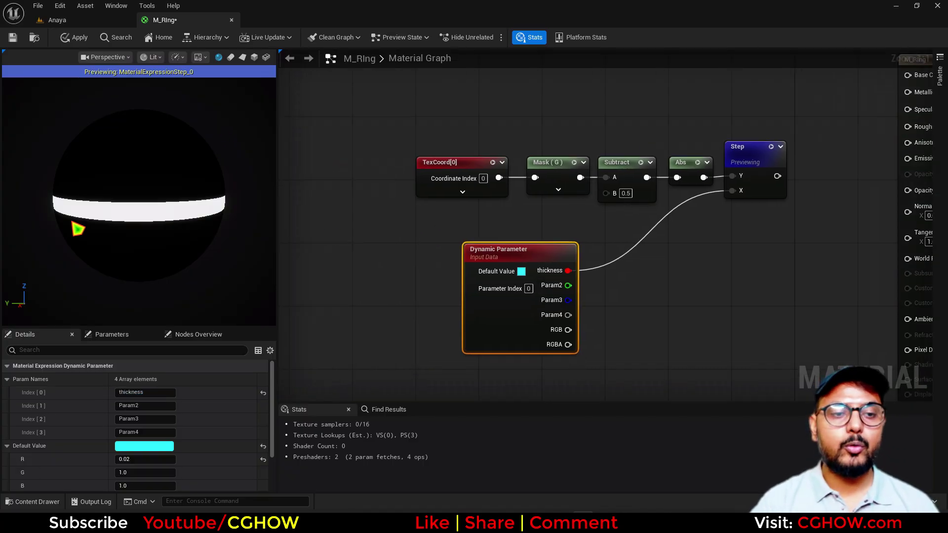
{"action": "left_click_drag", "start_coordinate": [72, 221], "coordinate": [70, 182]}
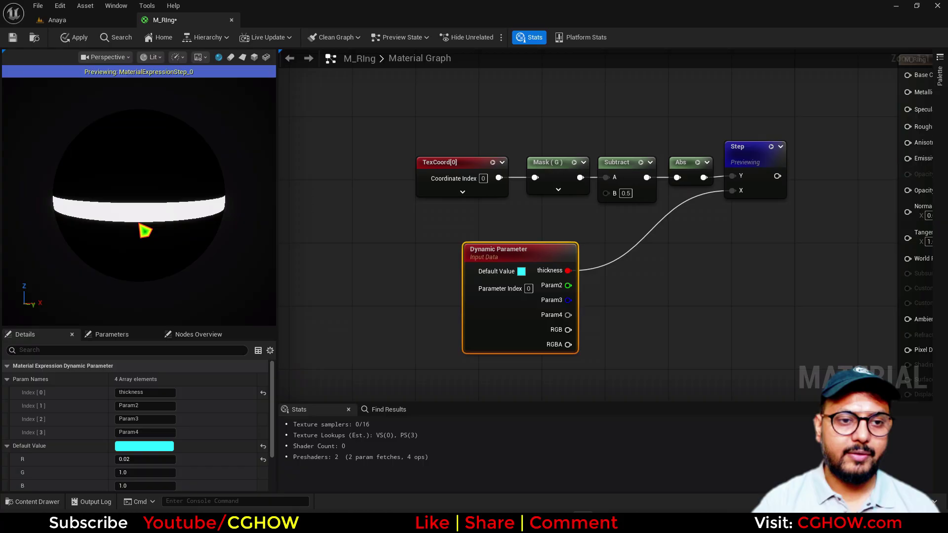
Try a procedural Noise node in the empty area before TexCoord, preview its output, and delete it
{"action": "right_click_drag", "start_coordinate": [320, 248], "coordinate": [423, 239]}
{"action": "left_click", "coordinate": [421, 236]}
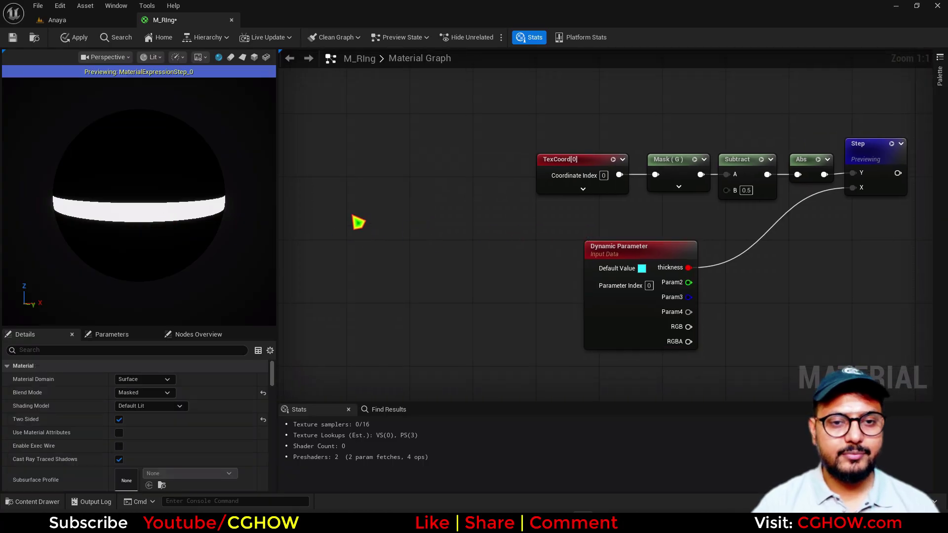
{"action": "left_click", "coordinate": [349, 209]}
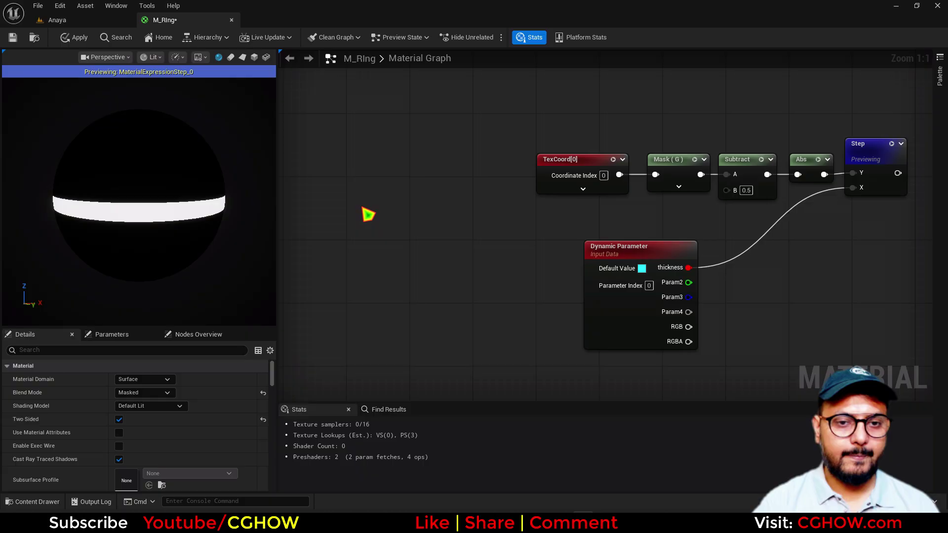
{"action": "right_click", "coordinate": [361, 216]}
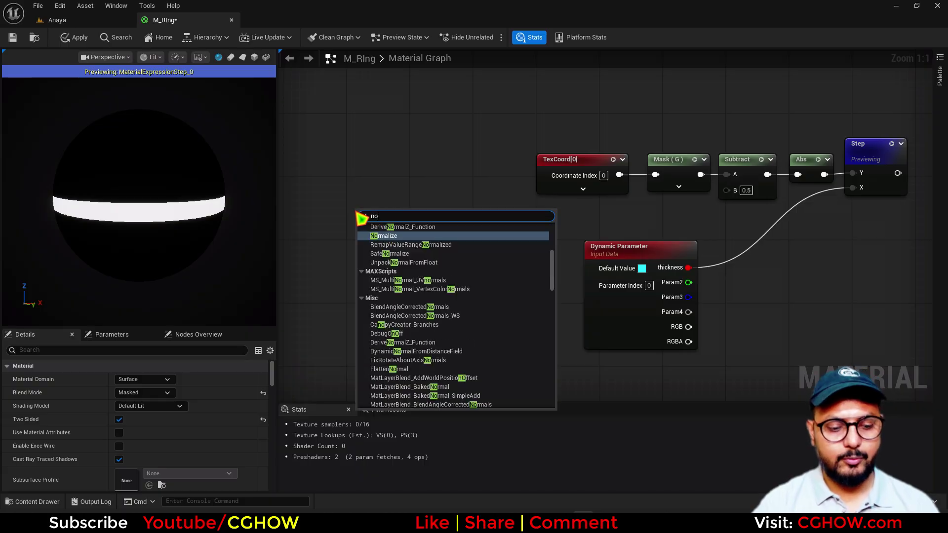
{"action": "type", "text": "noise"}
{"action": "left_click", "coordinate": [389, 254]}
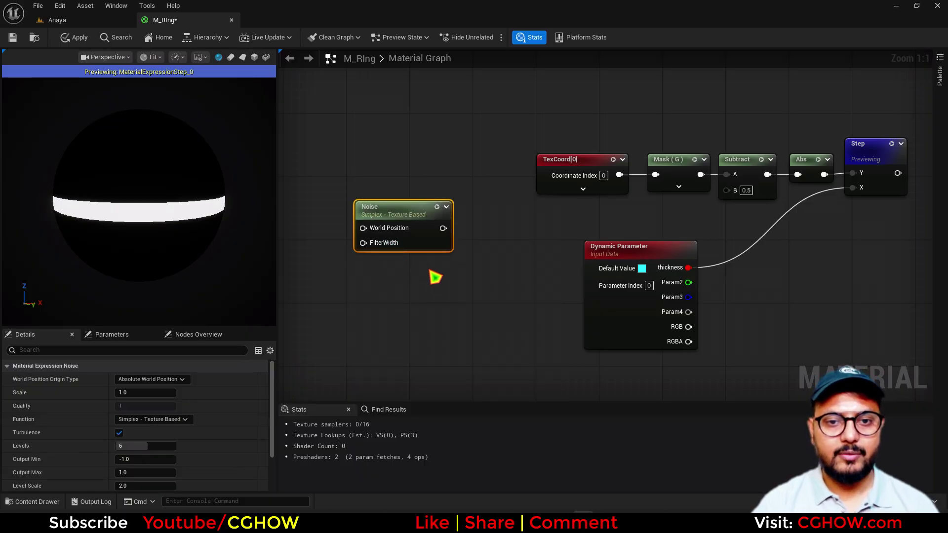
{"action": "left_click_drag", "start_coordinate": [414, 213], "coordinate": [399, 229]}
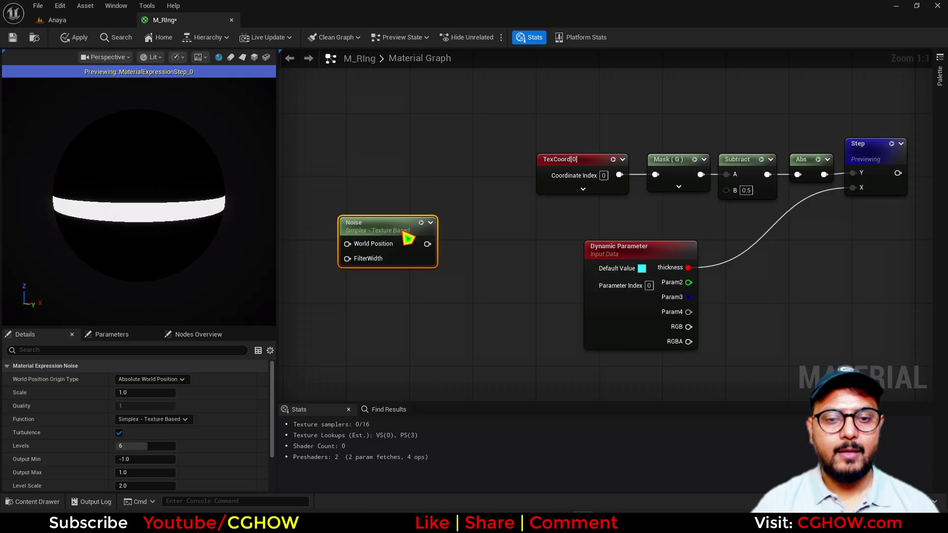
{"action": "key", "text": "space"}
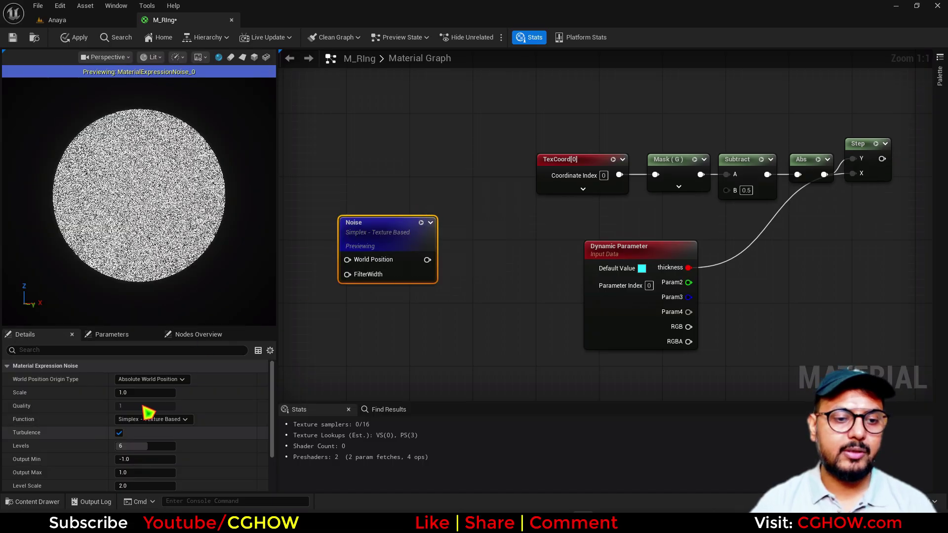
{"action": "left_click", "coordinate": [409, 230]}
{"action": "key", "text": "Delete"}
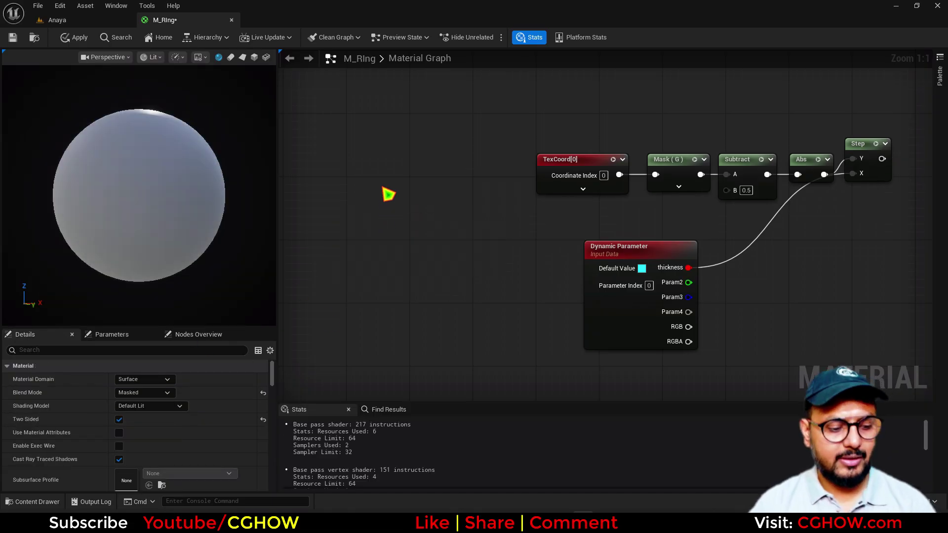
Add a Texture Sample node that uses the noise_mask texture, and inspect that texture in its own editor
{"action": "left_click", "coordinate": [366, 178]}
{"action": "scroll", "coordinate": [169, 441], "scroll_direction": "down", "scroll_amount": 2}
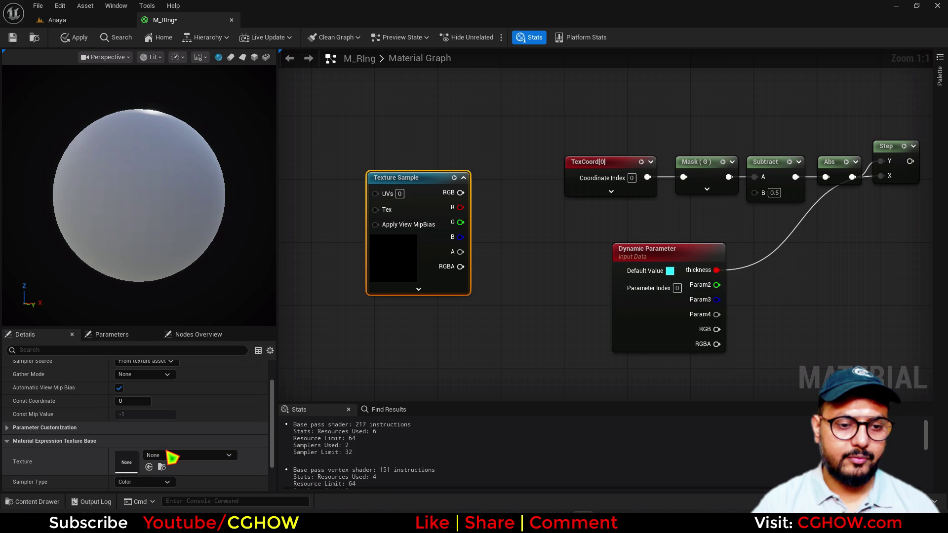
{"action": "left_click", "coordinate": [172, 455]}
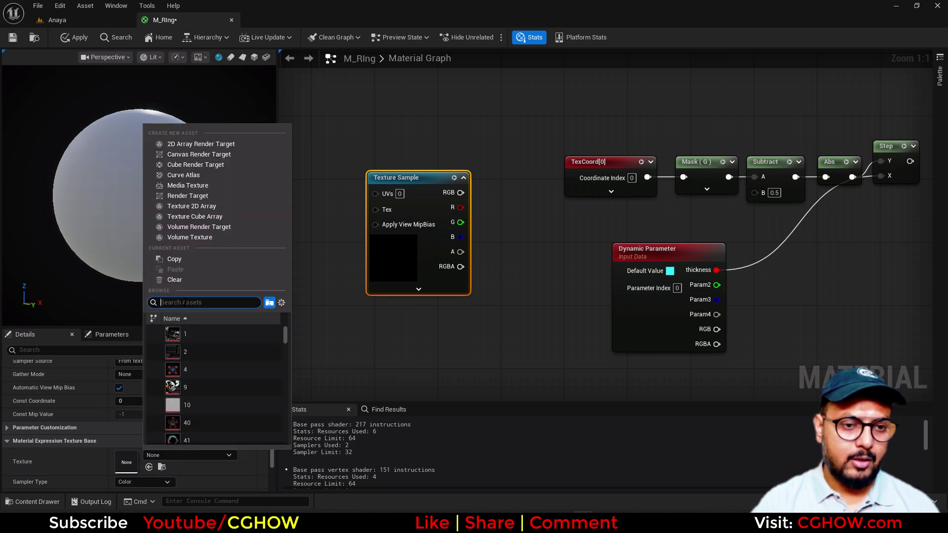
{"action": "type", "text": "noise"}
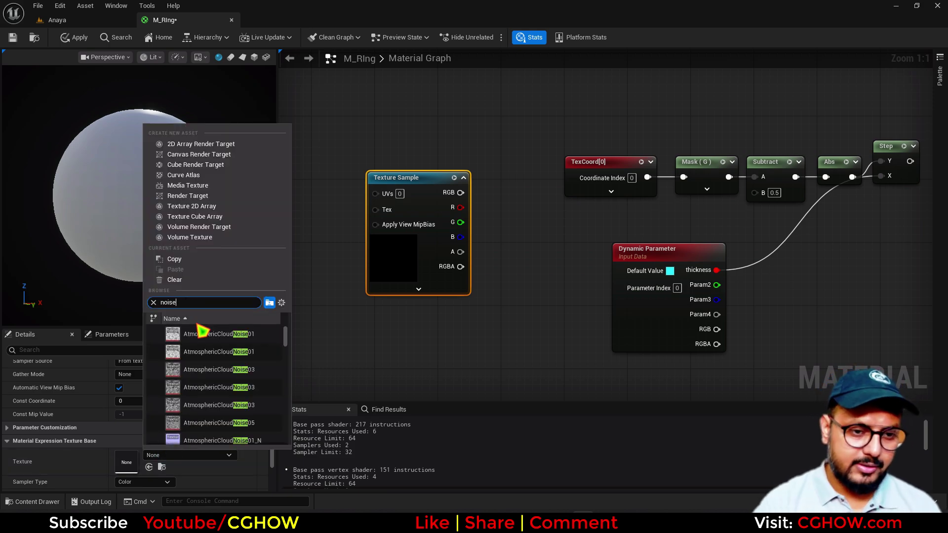
{"action": "scroll", "coordinate": [212, 375], "scroll_direction": "down", "scroll_amount": 2}
{"action": "scroll", "coordinate": [221, 411], "scroll_direction": "down", "scroll_amount": 2}
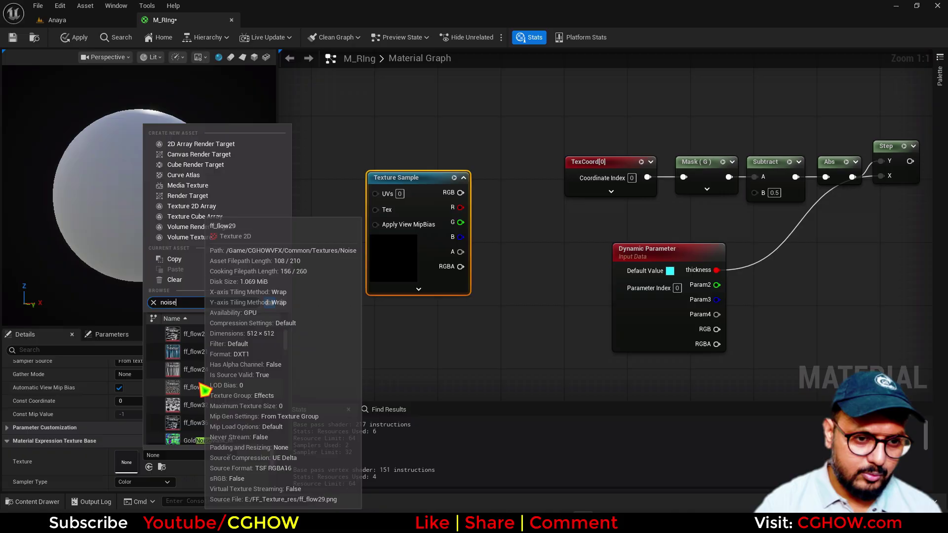
{"action": "scroll", "coordinate": [222, 404], "scroll_direction": "down", "scroll_amount": 2}
{"action": "scroll", "coordinate": [220, 410], "scroll_direction": "down", "scroll_amount": 5}
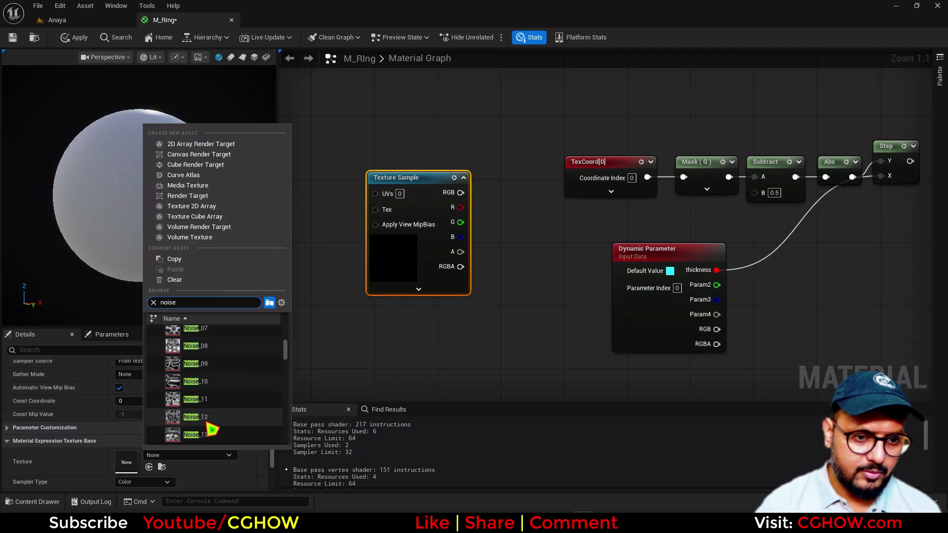
{"action": "scroll", "coordinate": [214, 423], "scroll_direction": "down", "scroll_amount": 3}
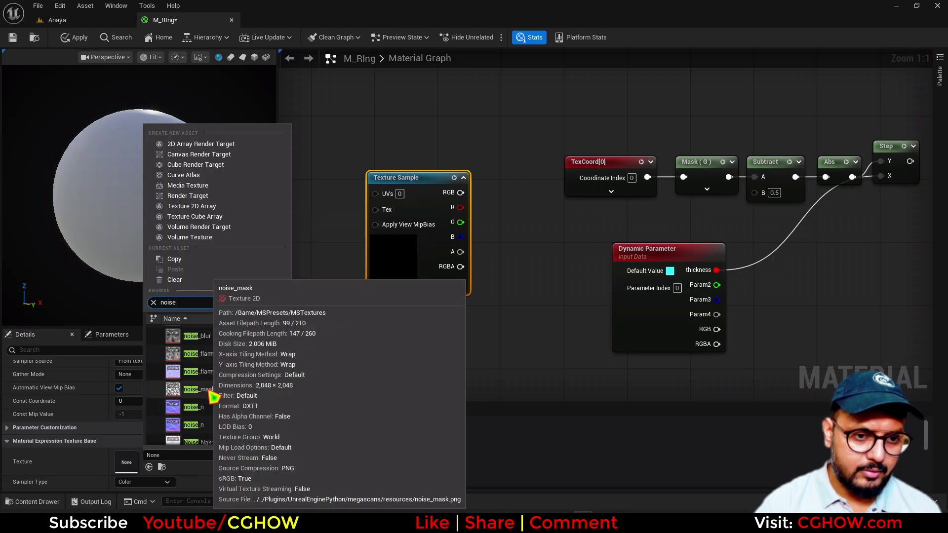
{"action": "left_click", "coordinate": [211, 417]}
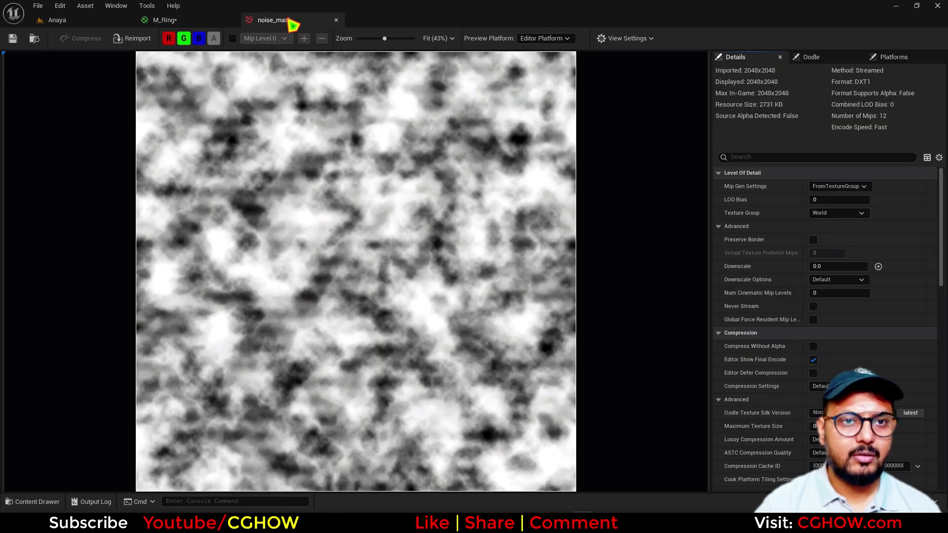
{"action": "left_click", "coordinate": [336, 20]}
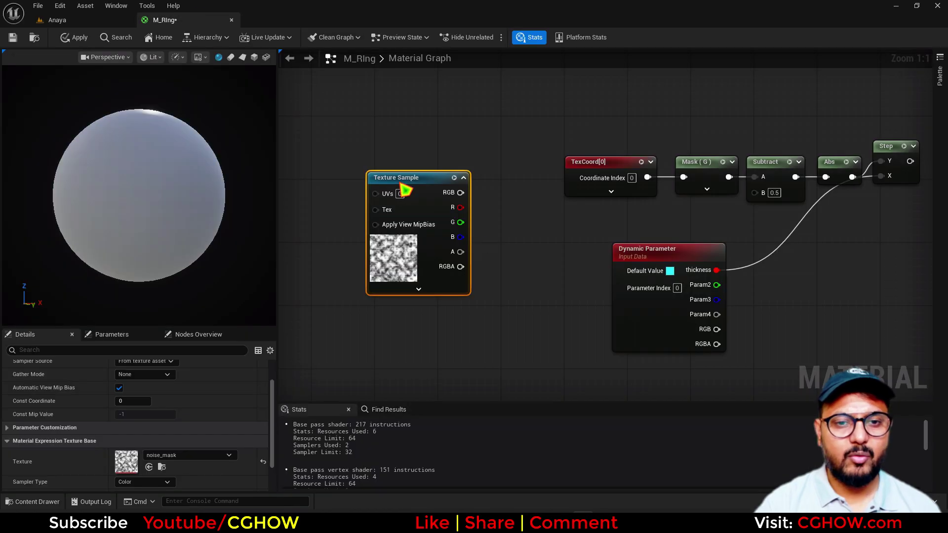
Search the CGHOWVFX folder for noise with results limited to textures, and open T_TileNoise
{"action": "left_click", "coordinate": [99, 21]}
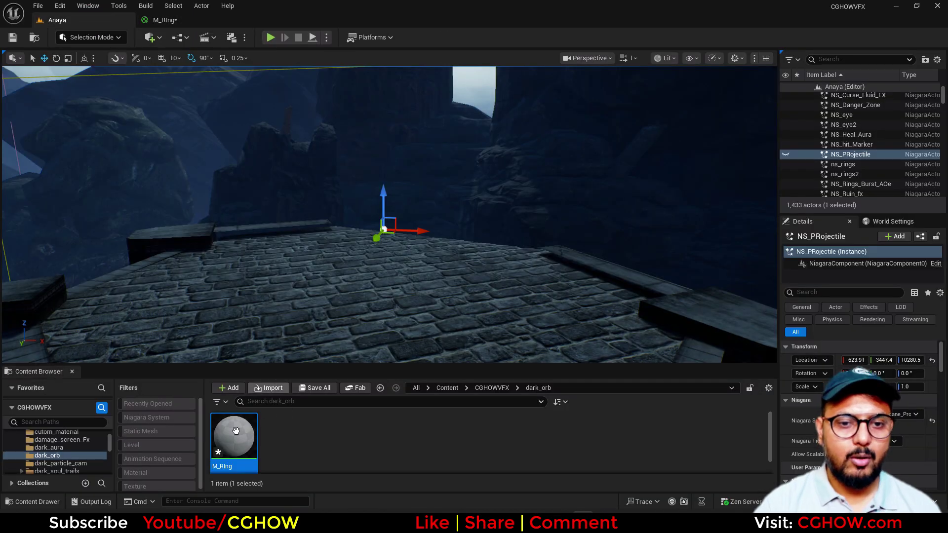
{"action": "left_click", "coordinate": [492, 387]}
{"action": "left_click", "coordinate": [135, 486]}
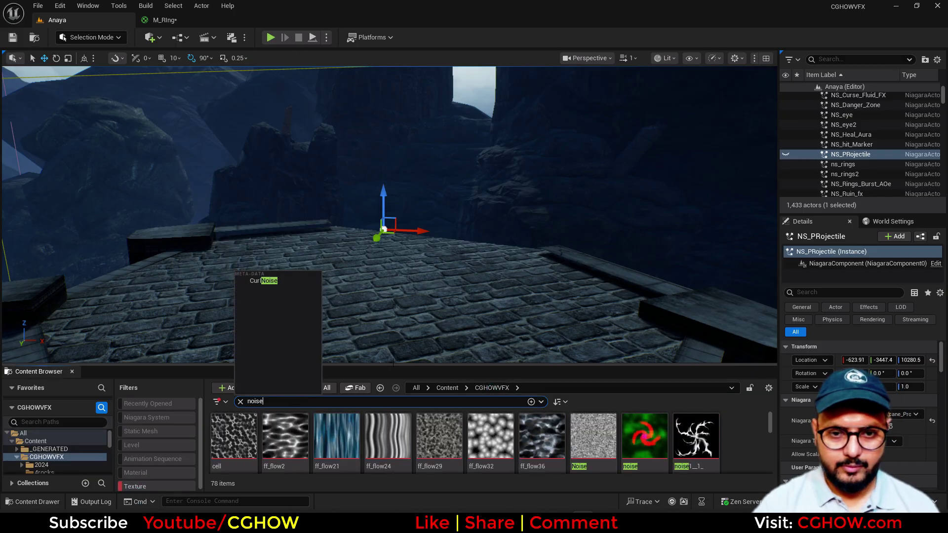
{"action": "left_click_drag", "start_coordinate": [394, 365], "coordinate": [393, 207]}
{"action": "scroll", "coordinate": [627, 359], "scroll_direction": "down", "scroll_amount": 5}
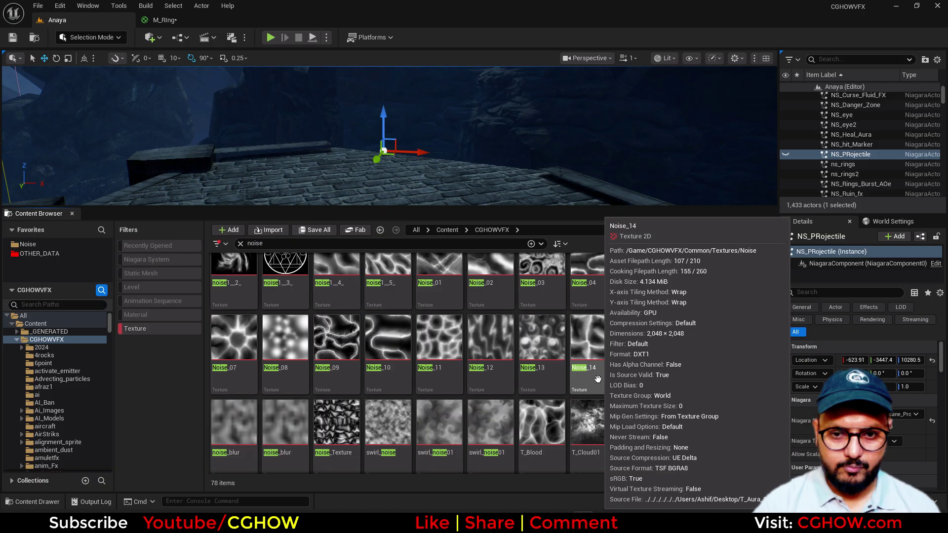
{"action": "scroll", "coordinate": [627, 359], "scroll_direction": "down", "scroll_amount": 5}
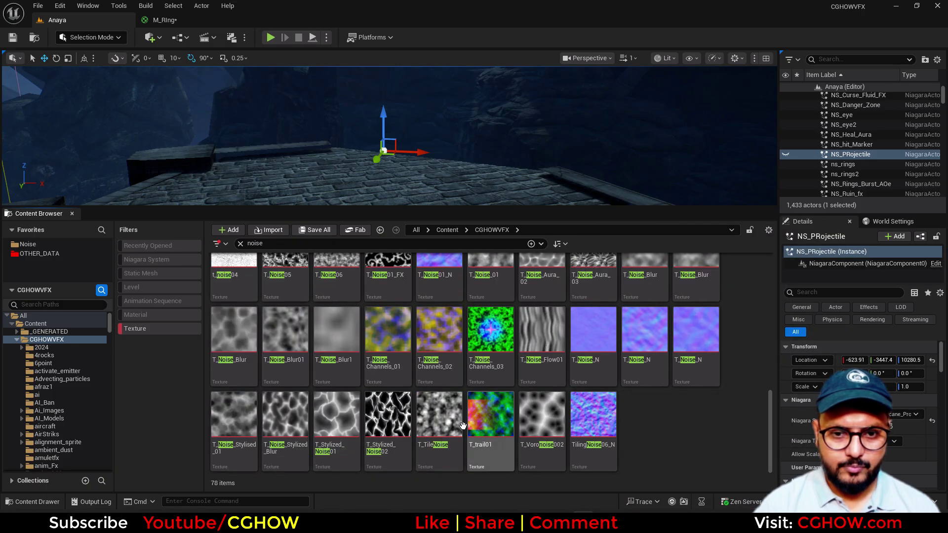
{"action": "left_click", "coordinate": [455, 422]}
{"action": "double_click", "coordinate": [454, 423]}
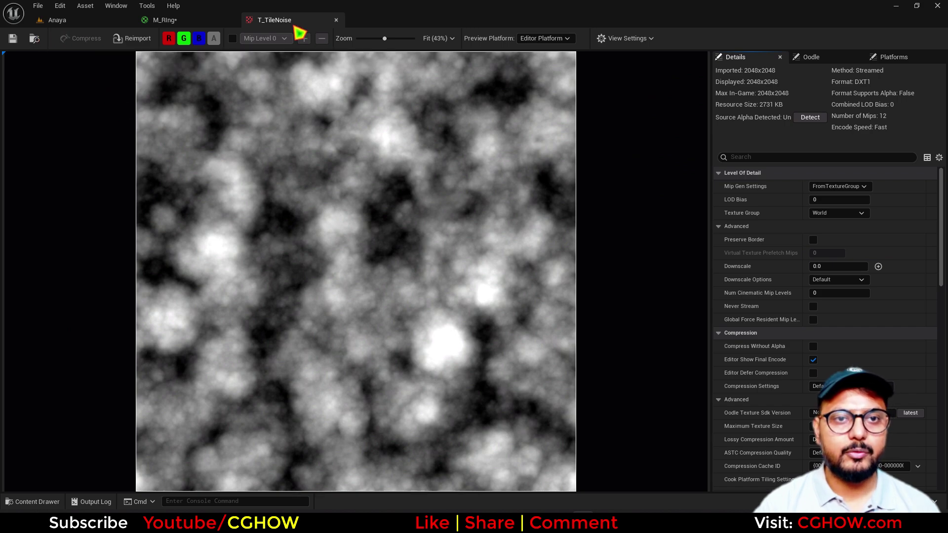
Back in M_RIng, assign T_TileNoise to the Texture Sample node and feed its R output into a new Multiply node
{"action": "left_click", "coordinate": [171, 22]}
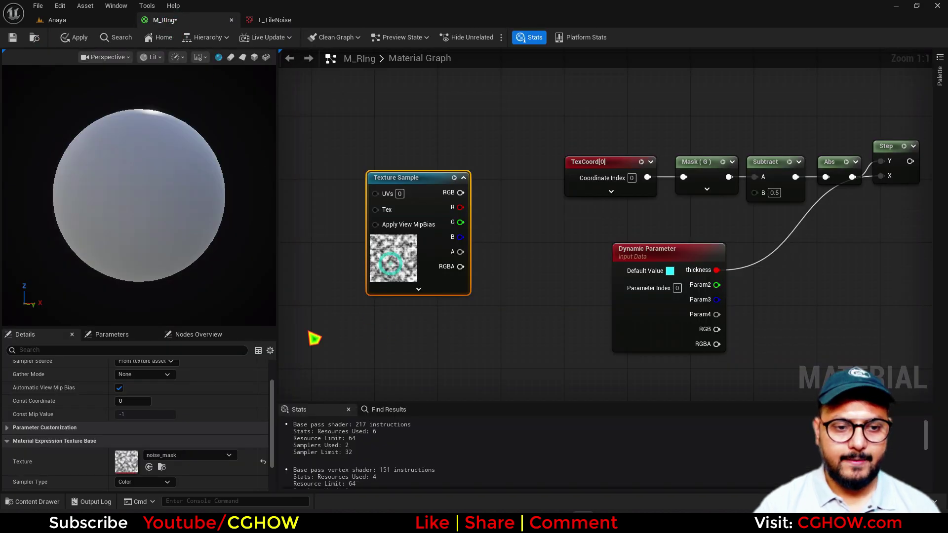
{"action": "left_click", "coordinate": [150, 467]}
{"action": "left_click_drag", "start_coordinate": [447, 267], "coordinate": [451, 334]}
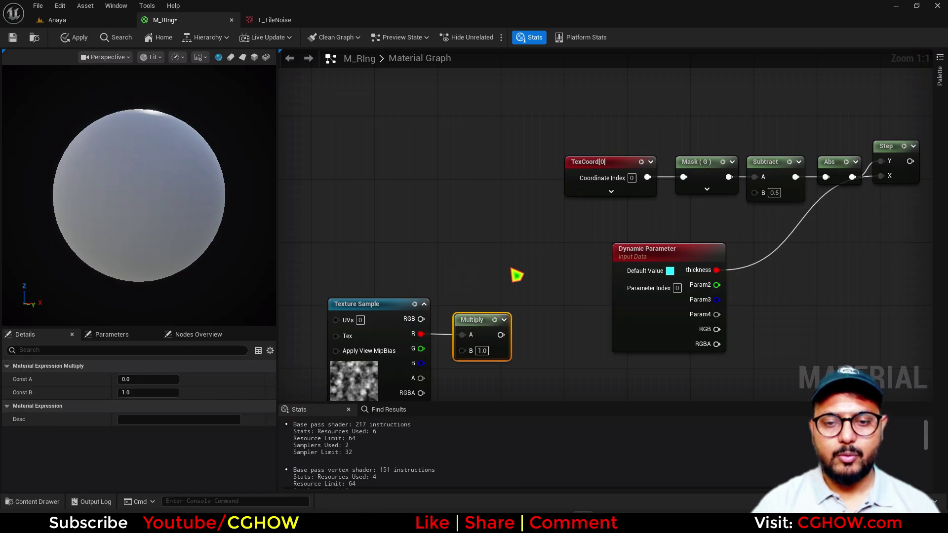
Move TexCoord away from Mask (G) and insert an Add node between them, with TexCoord feeding input A
{"action": "left_click_drag", "start_coordinate": [592, 178], "coordinate": [441, 175]}
{"action": "key", "text": "a"}
{"action": "left_click", "coordinate": [543, 185]}
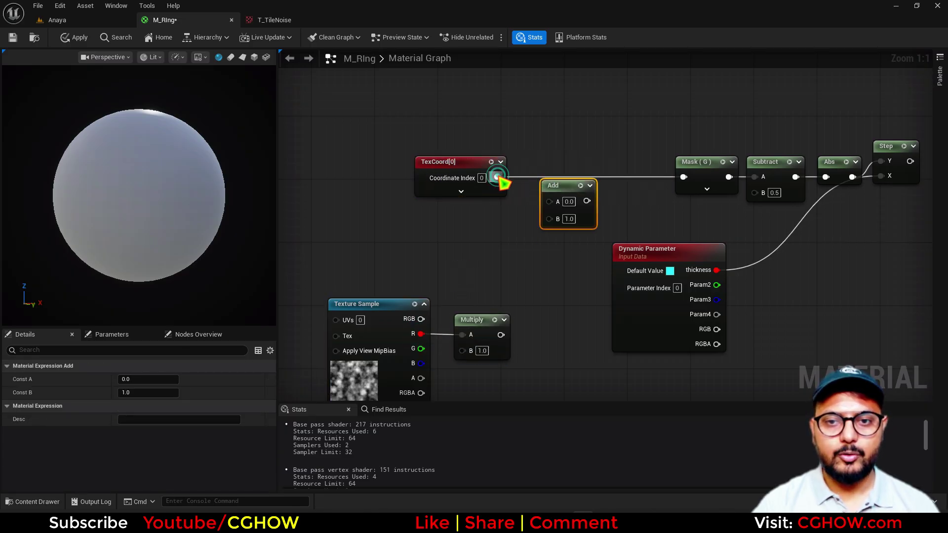
{"action": "left_click_drag", "start_coordinate": [497, 176], "coordinate": [683, 177]}
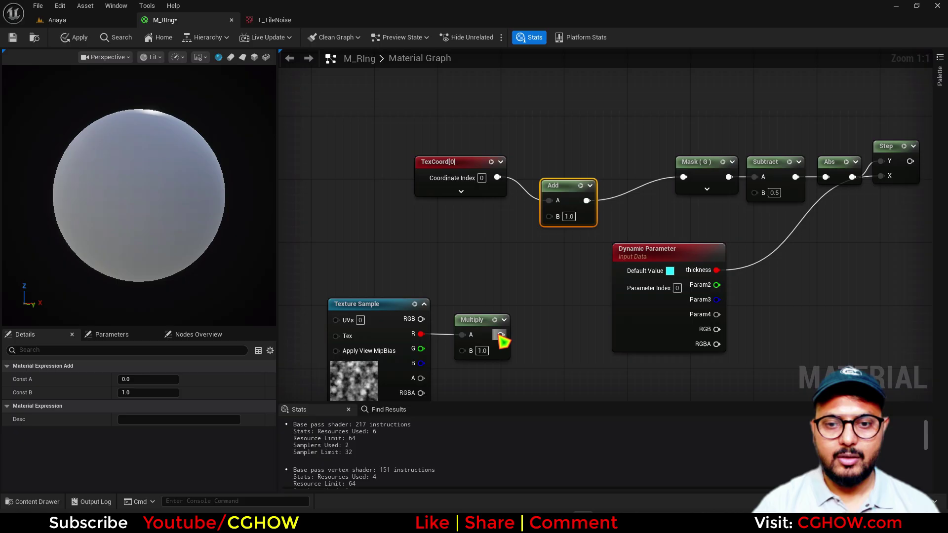
Connect the noise Multiply node's output to input B of Add, and preview the Step node on the sphere
{"action": "left_click_drag", "start_coordinate": [501, 335], "coordinate": [549, 216]}
{"action": "right_click_drag", "start_coordinate": [561, 306], "coordinate": [471, 301]}
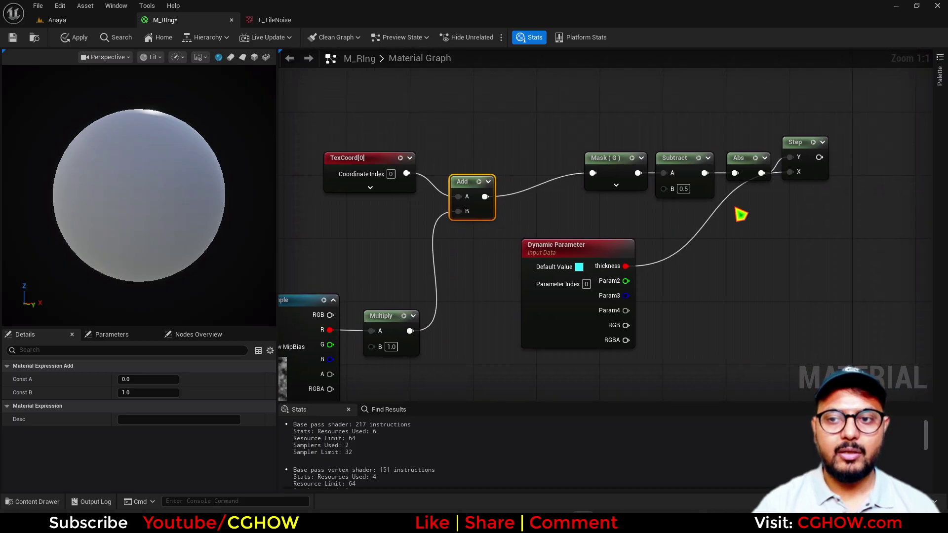
{"action": "left_click", "coordinate": [814, 143]}
{"action": "left_click", "coordinate": [806, 147]}
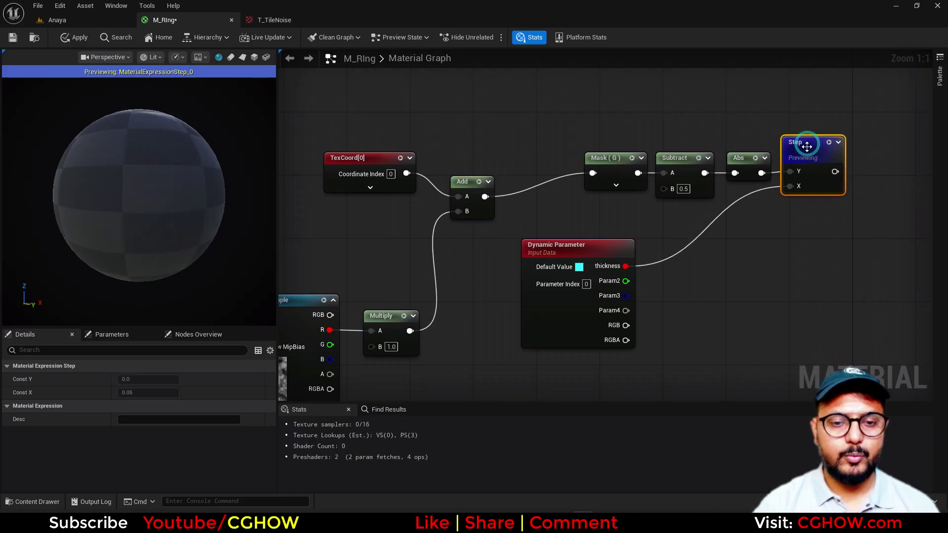
Set input B of the noise Multiply node to 0.2 and inspect the distorted band on the preview sphere
{"action": "right_click_drag", "start_coordinate": [403, 383], "coordinate": [448, 320]}
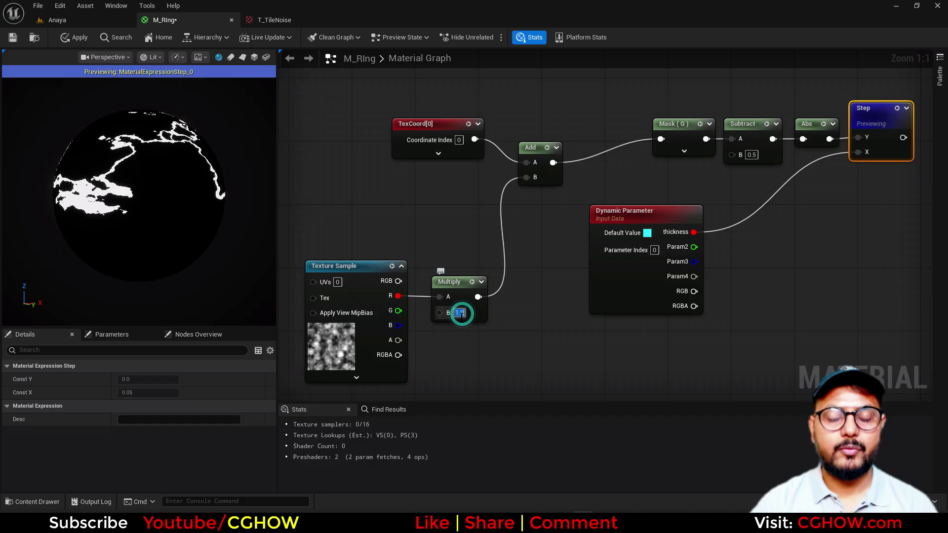
{"action": "type", "text": "0"}
{"action": "key", "text": "Return"}
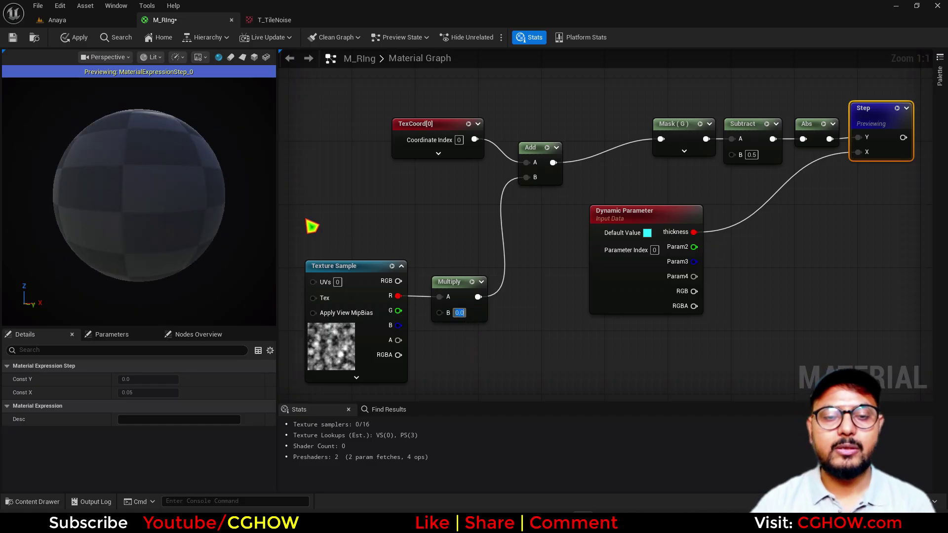
{"action": "type", "text": ".2"}
{"action": "key", "text": "Return"}
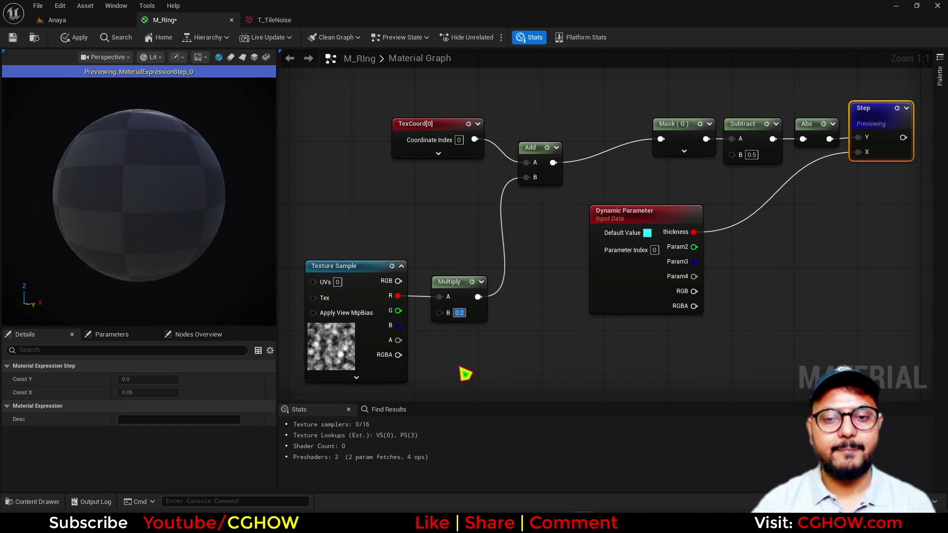
{"action": "left_click_drag", "start_coordinate": [154, 227], "coordinate": [111, 233]}
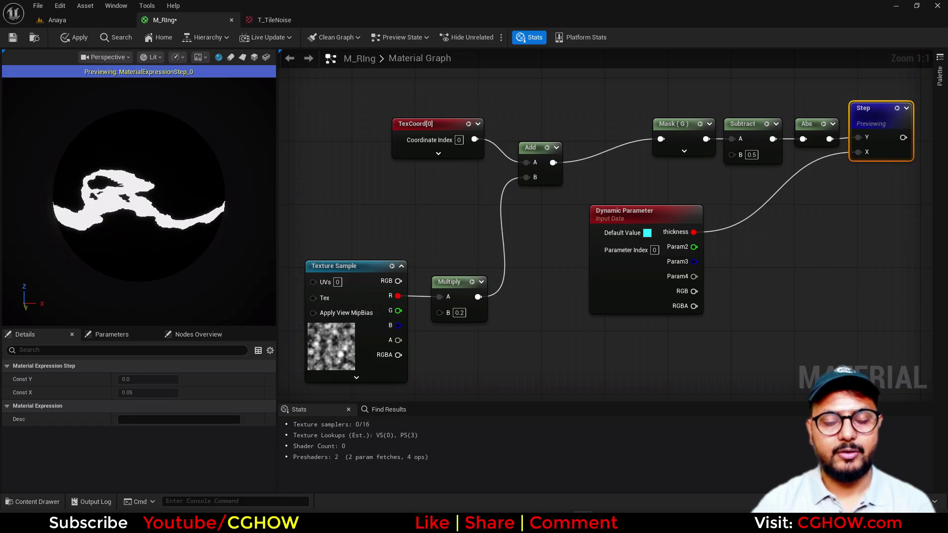
Feed a new TexCoord multiplied by Param2 into the noise Texture Sample's UVs, and connect Param3 to the noise Multiply's B input
{"action": "right_click_drag", "start_coordinate": [456, 351], "coordinate": [490, 310]}
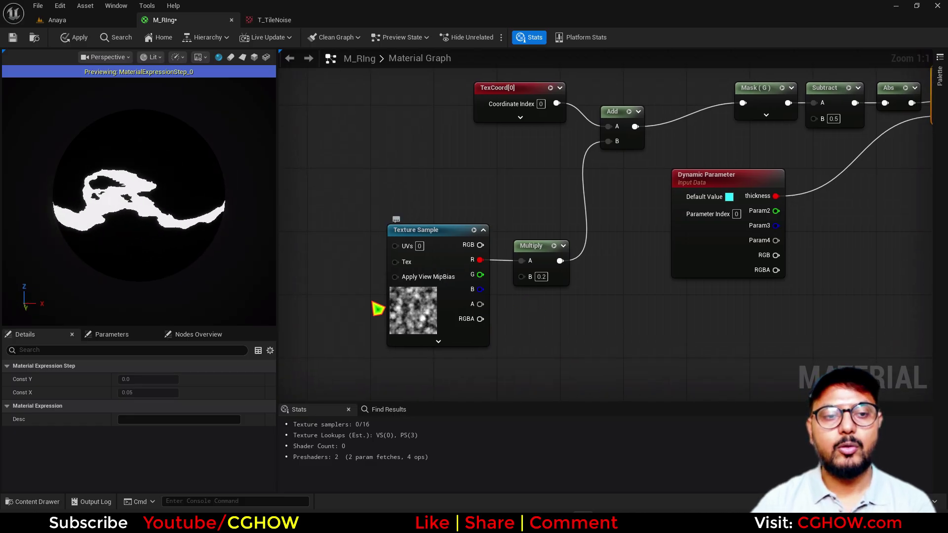
{"action": "left_click", "coordinate": [400, 301]}
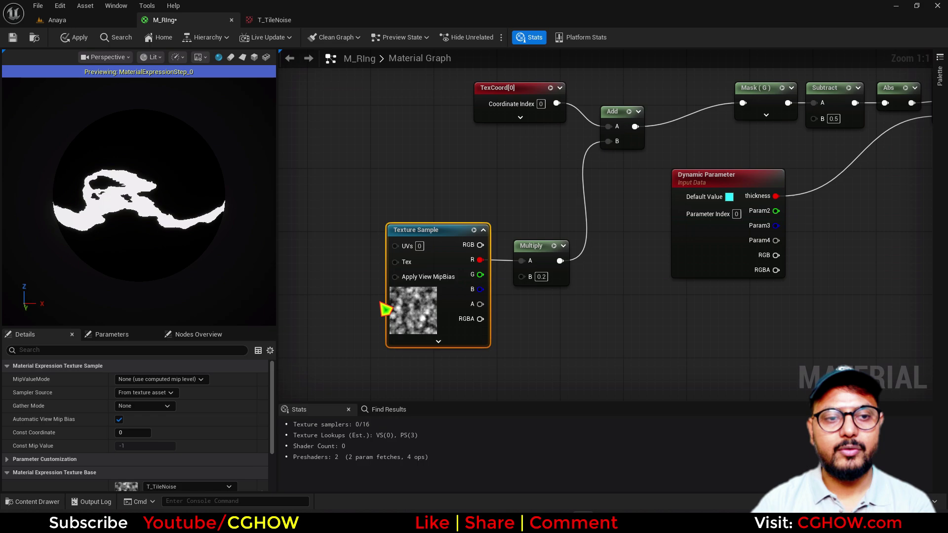
{"action": "right_click_drag", "start_coordinate": [363, 324], "coordinate": [398, 271]}
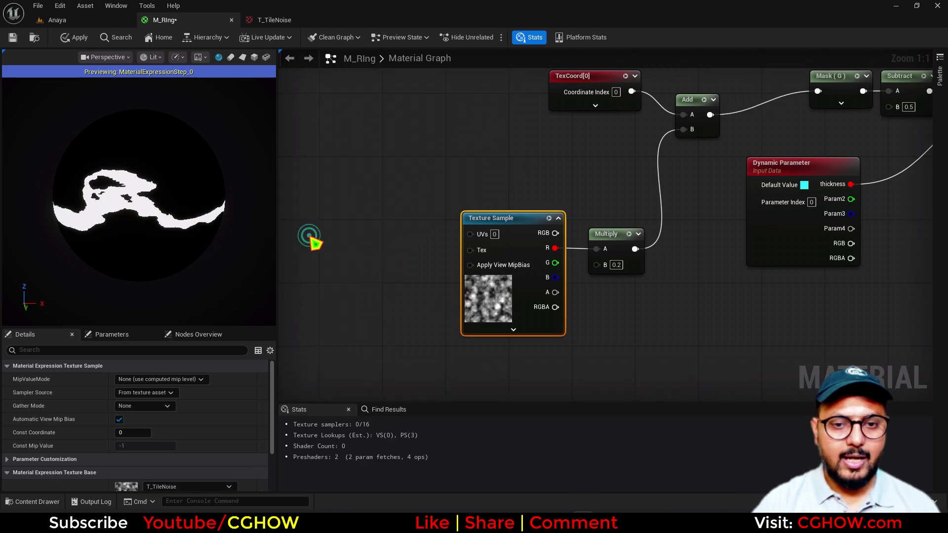
{"action": "left_click", "coordinate": [310, 238]}
{"action": "left_click", "coordinate": [393, 217]}
{"action": "left_click_drag", "start_coordinate": [348, 233], "coordinate": [470, 233]}
{"action": "left_click_drag", "start_coordinate": [399, 249], "coordinate": [853, 199]}
{"action": "right_click_drag", "start_coordinate": [697, 289], "coordinate": [550, 289]}
{"action": "left_click_drag", "start_coordinate": [454, 267], "coordinate": [705, 215]}
Name the Dynamic Parameter's second and third entries Tile and Discort, and set its default B value to 0
{"action": "left_click", "coordinate": [641, 239]}
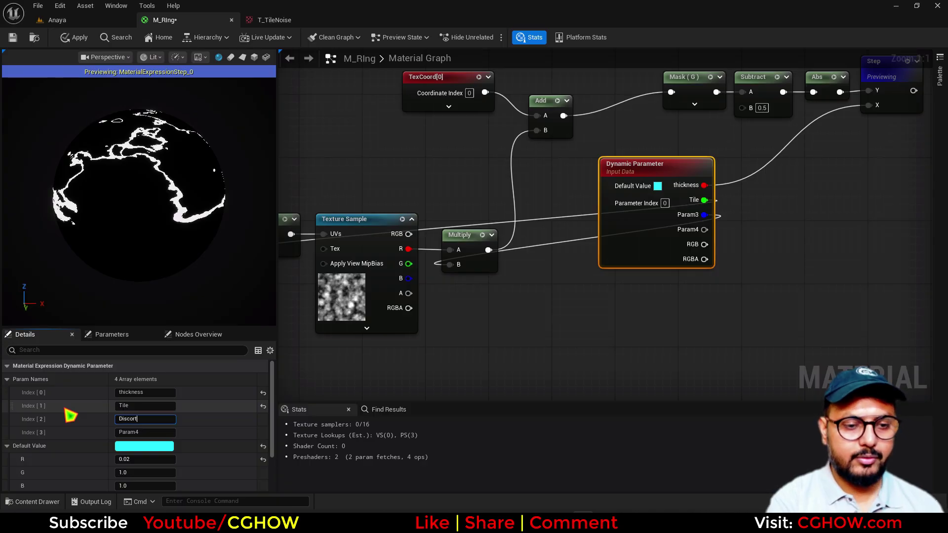
{"action": "key", "text": "Return"}
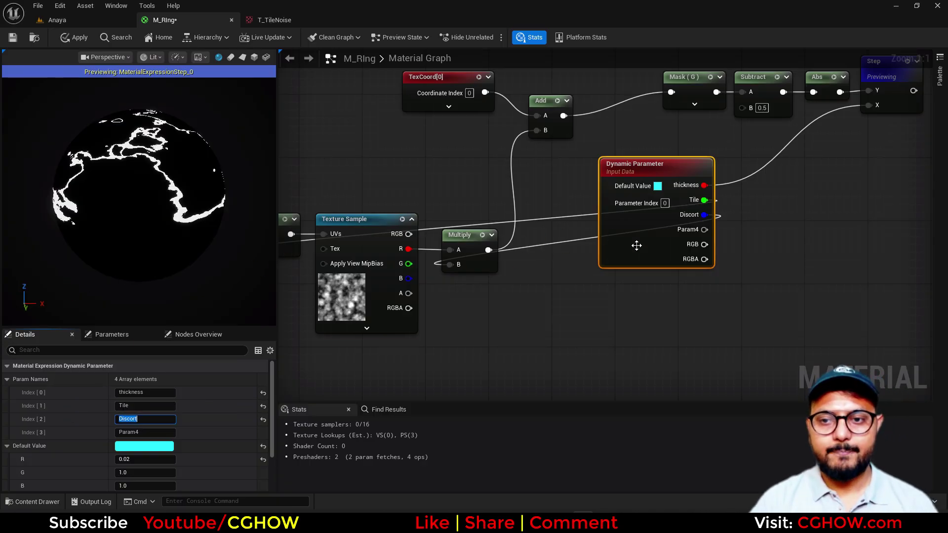
{"action": "left_click", "coordinate": [144, 486]}
{"action": "type", "text": "0"}
{"action": "key", "text": "Return"}
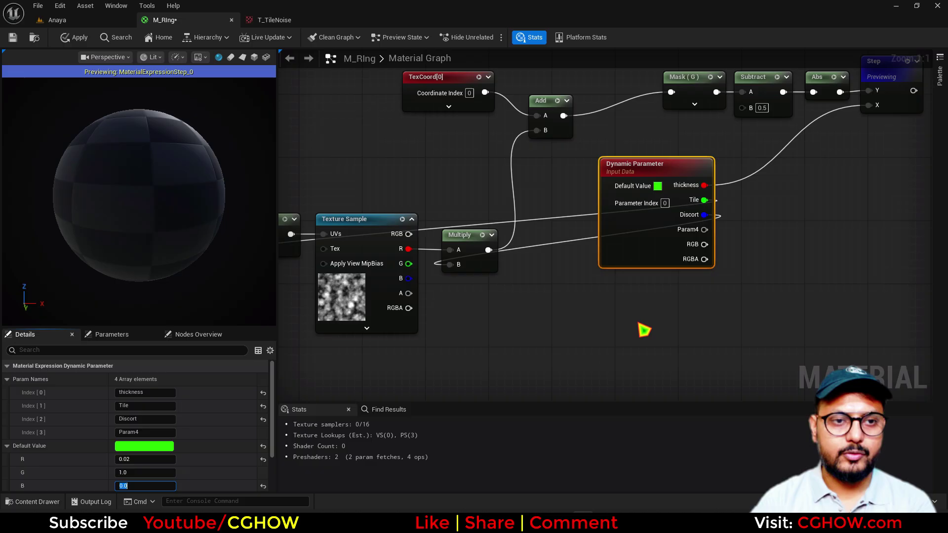
Connect the Step output to M_RIng's Opacity Mask and inspect the masked ring in the preview
{"action": "key", "text": "Home"}
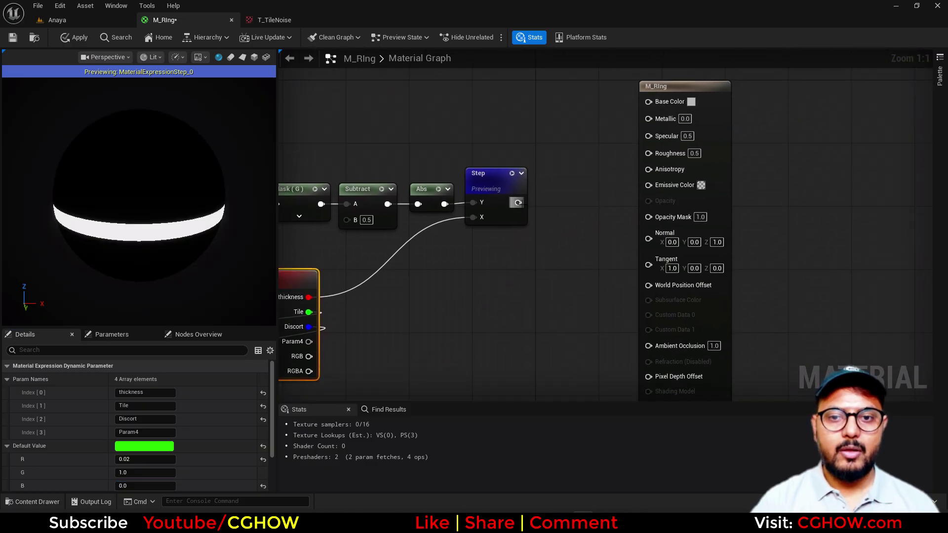
{"action": "left_click_drag", "start_coordinate": [516, 202], "coordinate": [648, 216]}
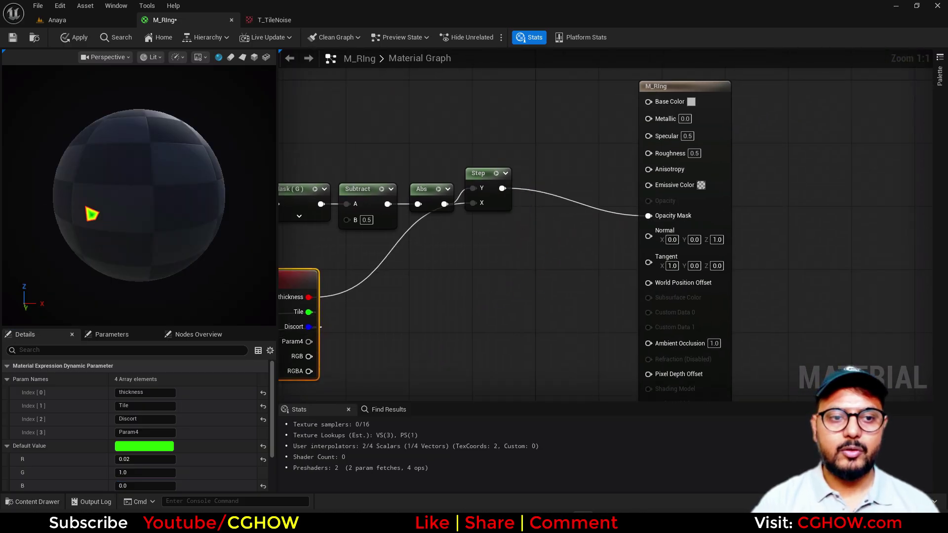
{"action": "right_click_drag", "start_coordinate": [513, 221], "coordinate": [508, 254]}
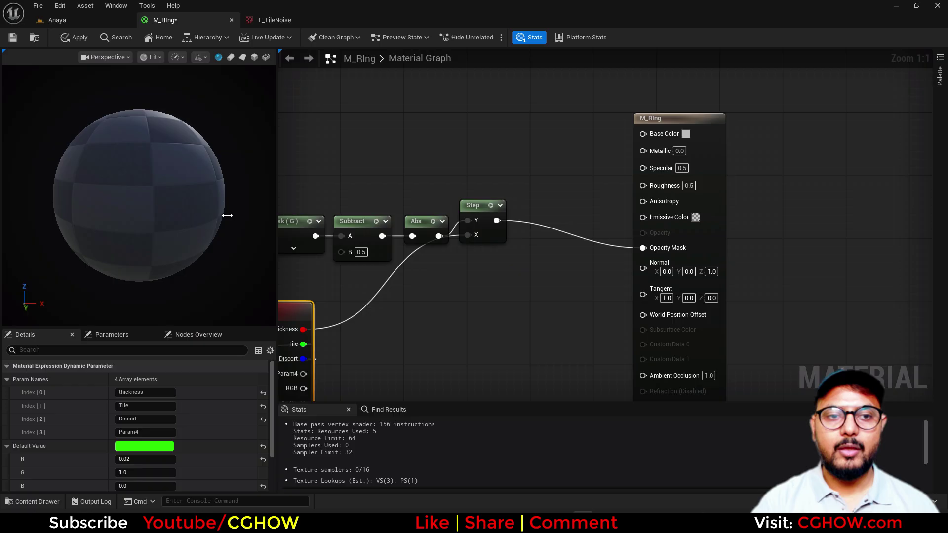
{"action": "left_click_drag", "start_coordinate": [153, 240], "coordinate": [153, 212]}
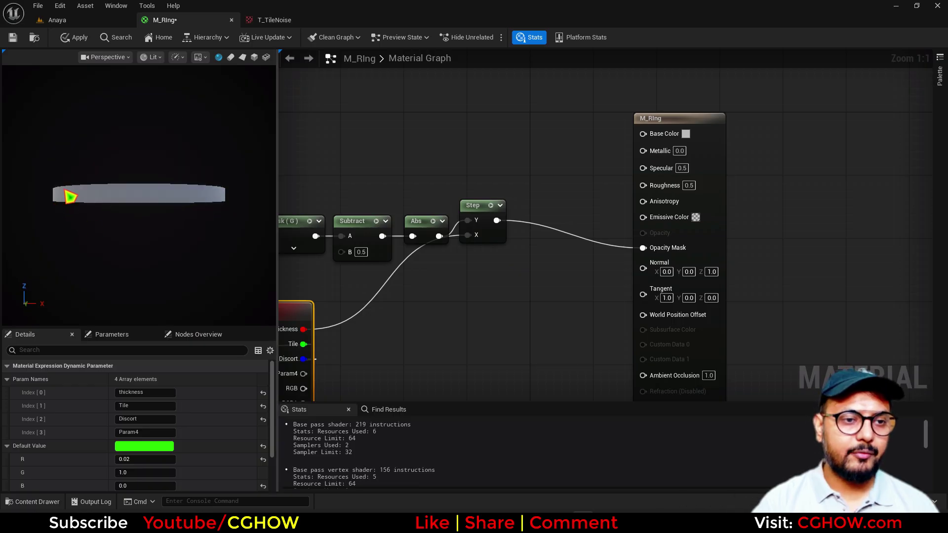
{"action": "right_click_drag", "start_coordinate": [495, 311], "coordinate": [577, 232]}
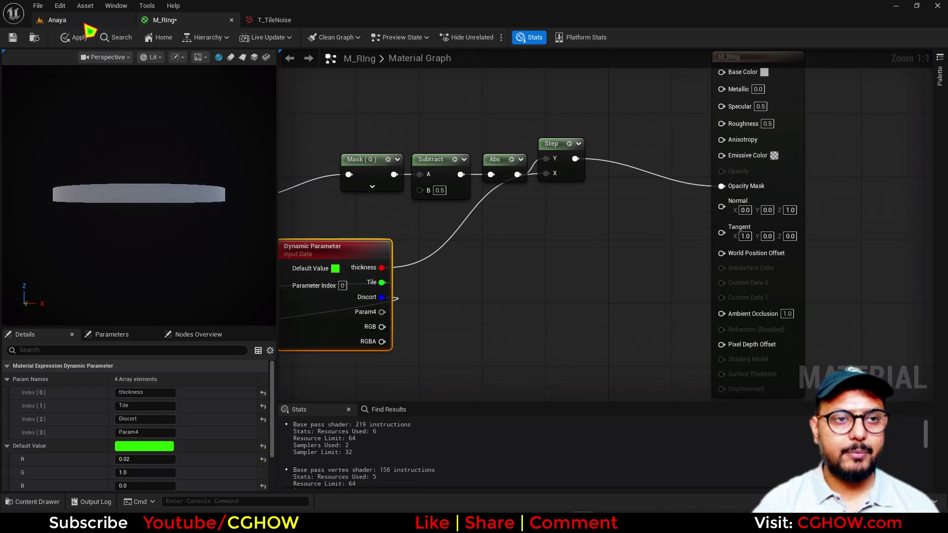
Open the T_Noise01_N normal texture from the noise search results in the Anaya level, and locate it in the content browser
{"action": "left_click", "coordinate": [64, 20]}
{"action": "scroll", "coordinate": [696, 346], "scroll_direction": "up", "scroll_amount": 3}
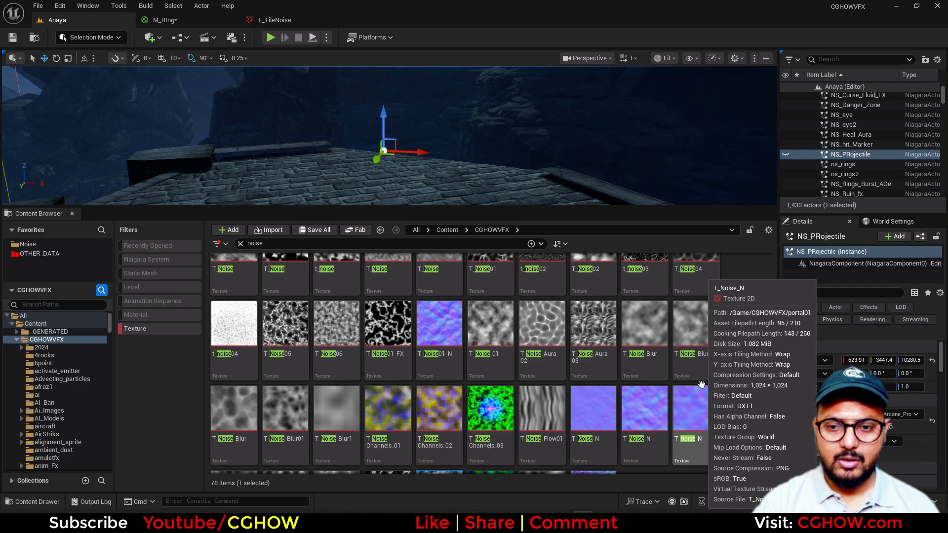
{"action": "left_click", "coordinate": [421, 323]}
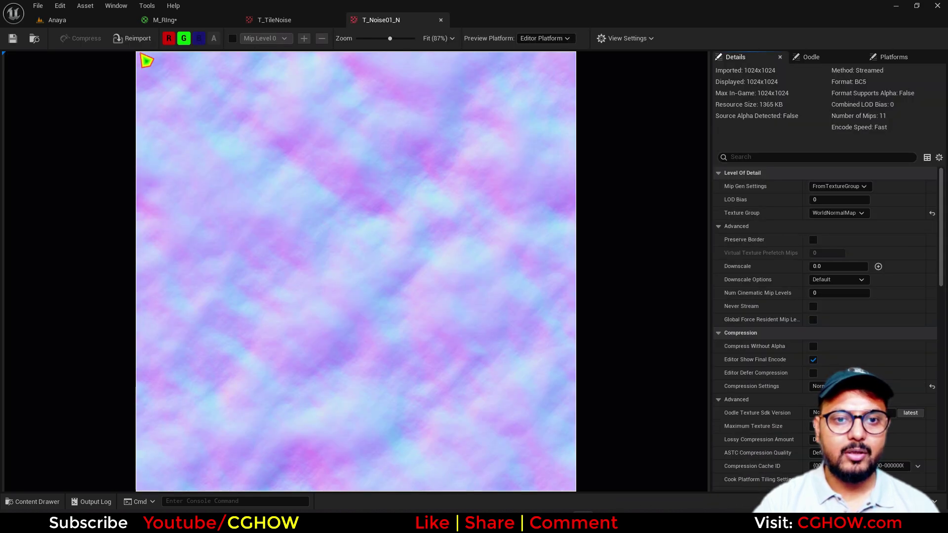
{"action": "left_click", "coordinate": [34, 38]}
Back in M_RIng, add a Texture Sample node using T_Noise01_N below the Step chain
{"action": "left_click", "coordinate": [170, 20]}
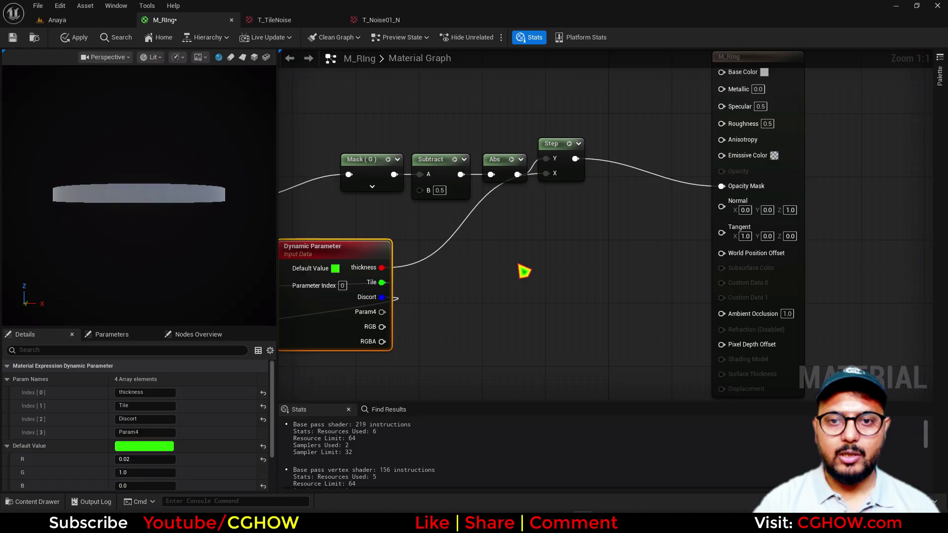
{"action": "right_click_drag", "start_coordinate": [518, 266], "coordinate": [536, 202]}
{"action": "key", "text": "t"}
{"action": "left_click", "coordinate": [498, 259]}
{"action": "left_click_drag", "start_coordinate": [558, 261], "coordinate": [512, 284]}
{"action": "key", "text": "m"}
{"action": "left_click", "coordinate": [579, 238]}
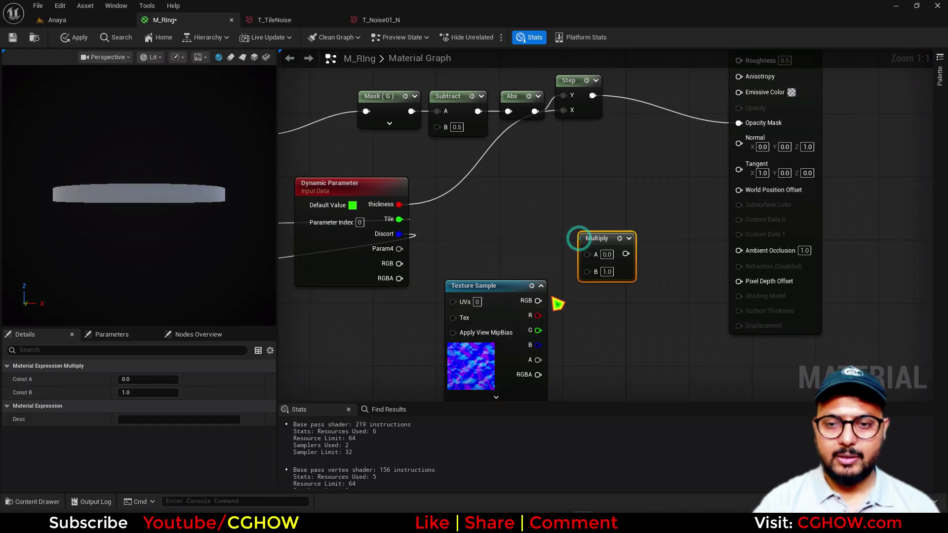
{"action": "left_click", "coordinate": [571, 227]}
{"action": "left_click_drag", "start_coordinate": [549, 220], "coordinate": [617, 270]}
{"action": "key", "text": "Delete"}
Add a FlattenNormal node, feed the normal texture's RGB into its Normal input, and connect its Result to the material's Normal
{"action": "right_click", "coordinate": [562, 256]}
{"action": "type", "text": "f"}
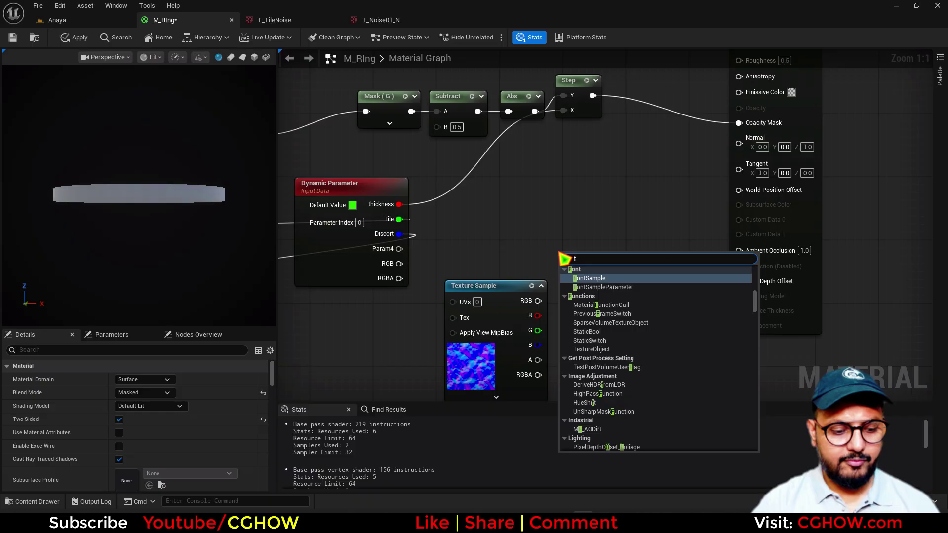
{"action": "type", "text": "lat"}
{"action": "left_click", "coordinate": [603, 296]}
{"action": "left_click_drag", "start_coordinate": [538, 303], "coordinate": [566, 274]}
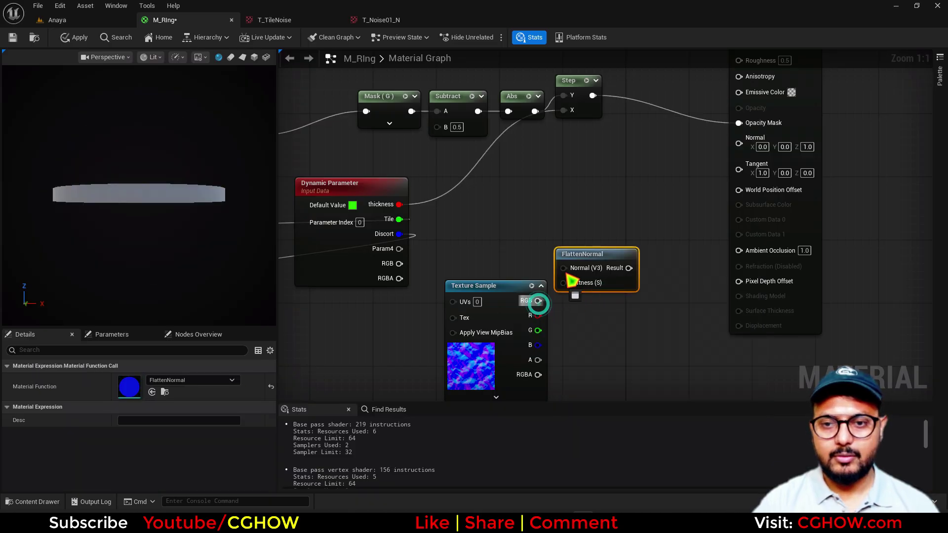
{"action": "left_click_drag", "start_coordinate": [629, 267], "coordinate": [739, 143]}
Add a TexCoord and a Multiply node, connect Param4 to the Multiply's B, and feed the product into the normal texture's UVs
{"action": "right_click_drag", "start_coordinate": [425, 262], "coordinate": [449, 212]}
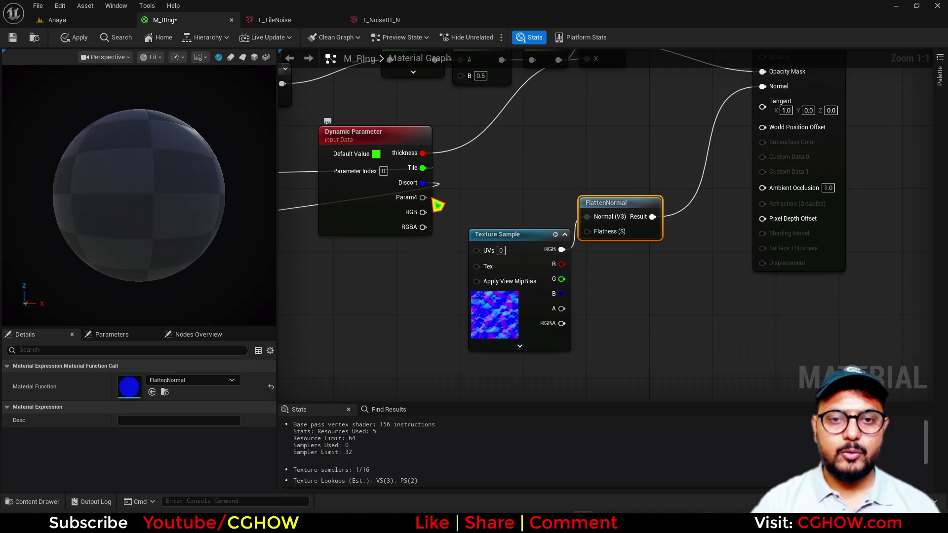
{"action": "left_click_drag", "start_coordinate": [418, 197], "coordinate": [472, 266]}
{"action": "right_click_drag", "start_coordinate": [364, 313], "coordinate": [410, 305]}
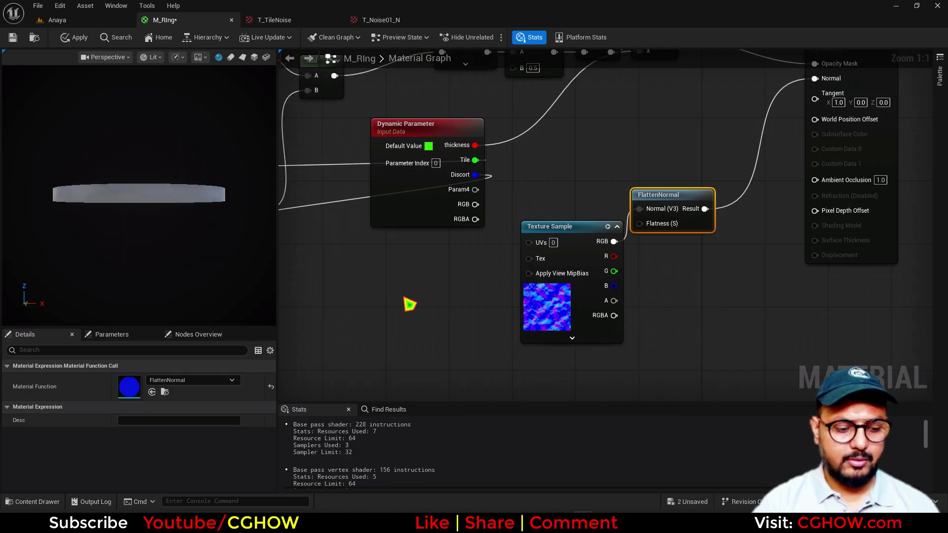
{"action": "key", "text": "u"}
{"action": "left_click", "coordinate": [371, 280]}
{"action": "left_click_drag", "start_coordinate": [399, 273], "coordinate": [360, 257]}
{"action": "key", "text": "m"}
{"action": "left_click", "coordinate": [442, 259]}
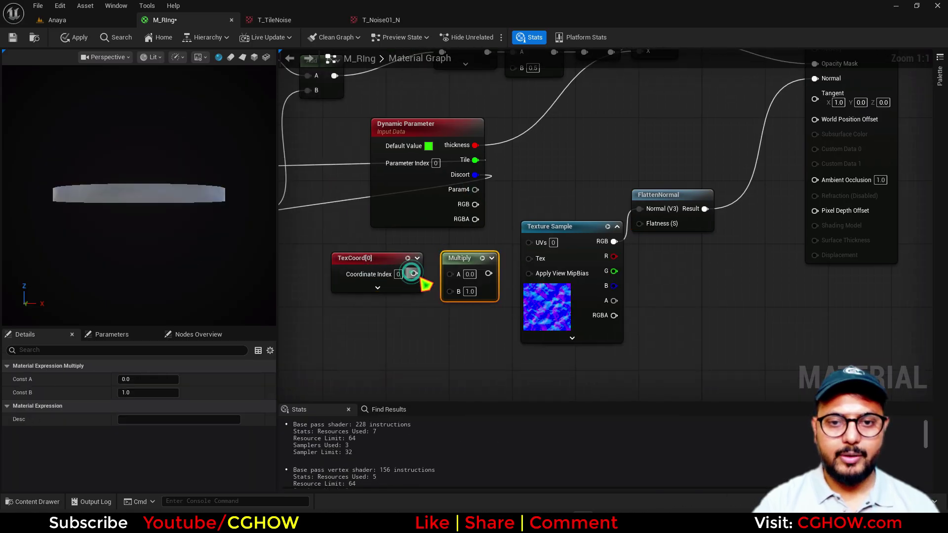
{"action": "left_click_drag", "start_coordinate": [412, 273], "coordinate": [475, 189]}
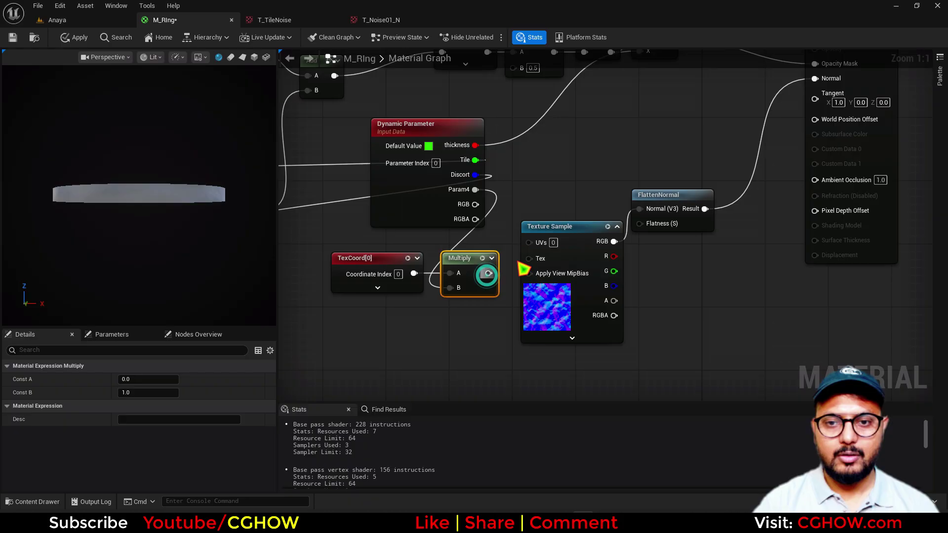
{"action": "left_click_drag", "start_coordinate": [523, 269], "coordinate": [528, 242]}
Rename the Dynamic Parameter's fourth entry as normal_tile
{"action": "left_click", "coordinate": [423, 218]}
{"action": "left_click", "coordinate": [144, 432]}
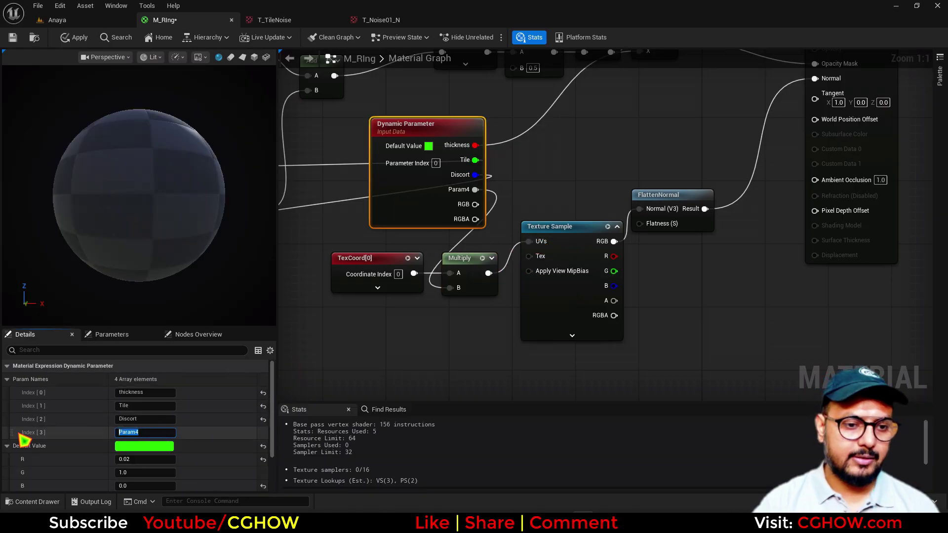
{"action": "type", "text": "norma"}
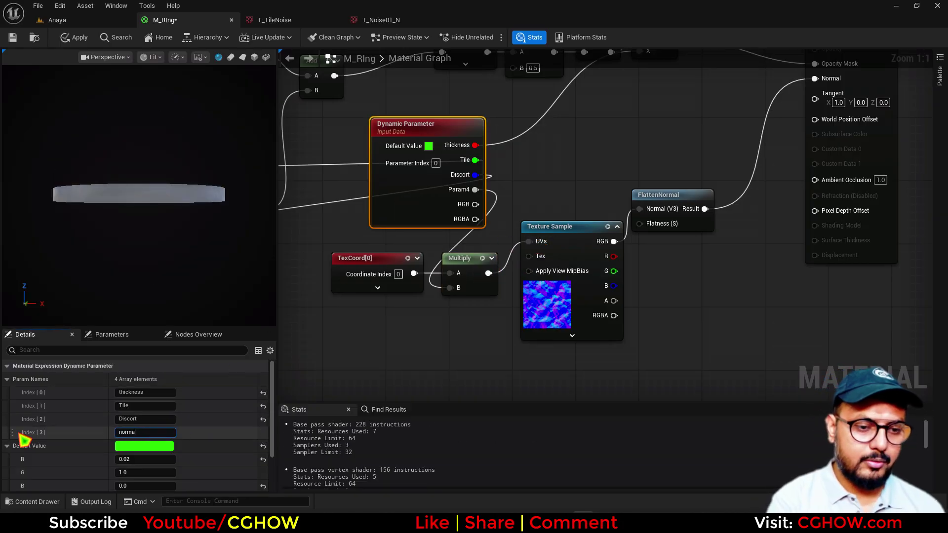
{"action": "type", "text": "l_tile"}
{"action": "key", "text": "Return"}
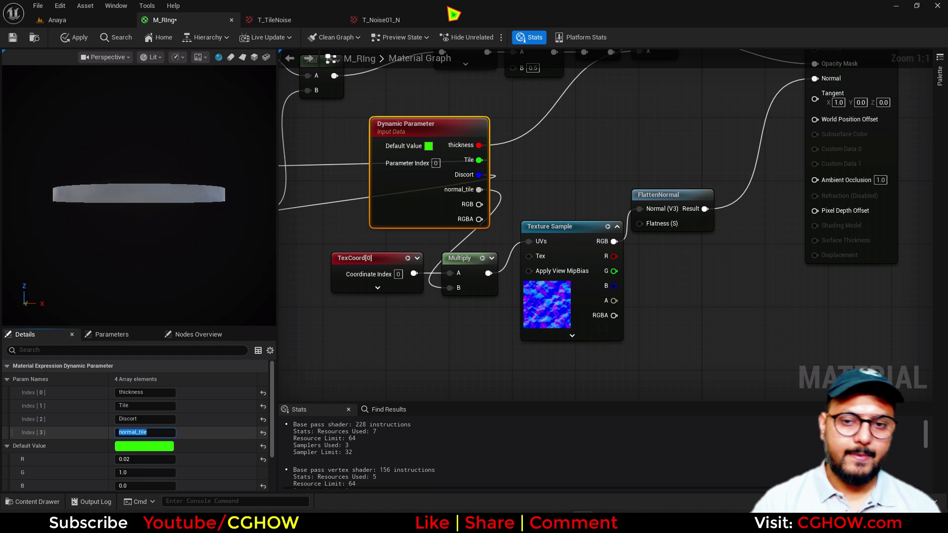
Duplicate the Dynamic Parameter node below the normal texture and set the copy's Parameter Index to 1
{"action": "right_click_drag", "start_coordinate": [508, 247], "coordinate": [498, 205]}
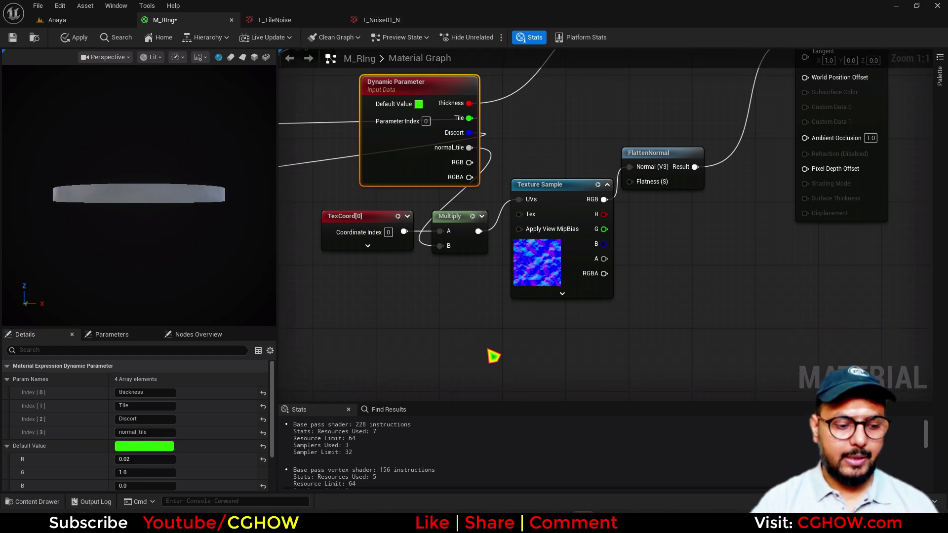
{"action": "key", "text": "ctrl+d"}
{"action": "right_click_drag", "start_coordinate": [426, 329], "coordinate": [421, 234]}
{"action": "scroll", "coordinate": [132, 465], "scroll_direction": "down", "scroll_amount": 3}
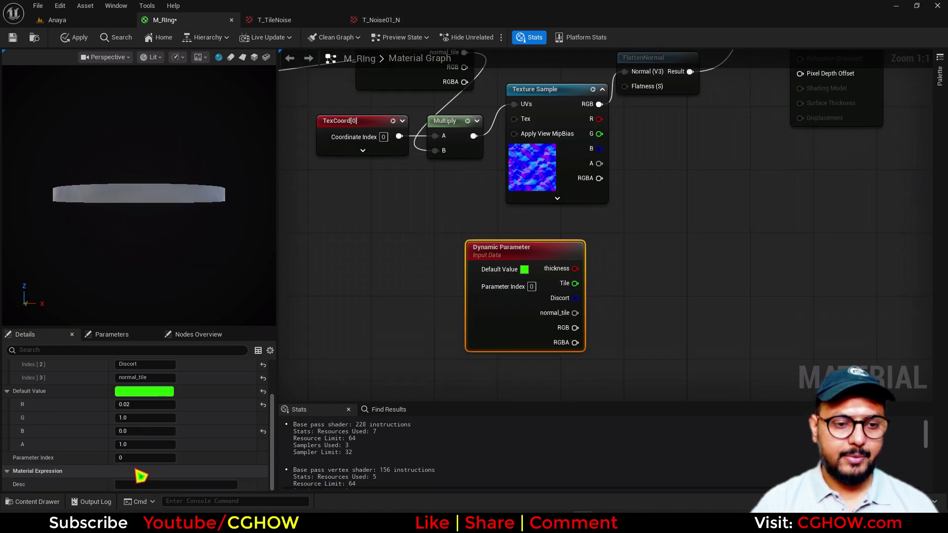
{"action": "left_click", "coordinate": [133, 459]}
Reset all four parameter names of the duplicated Dynamic Parameter node to their defaults
{"action": "scroll", "coordinate": [252, 442], "scroll_direction": "up", "scroll_amount": 3}
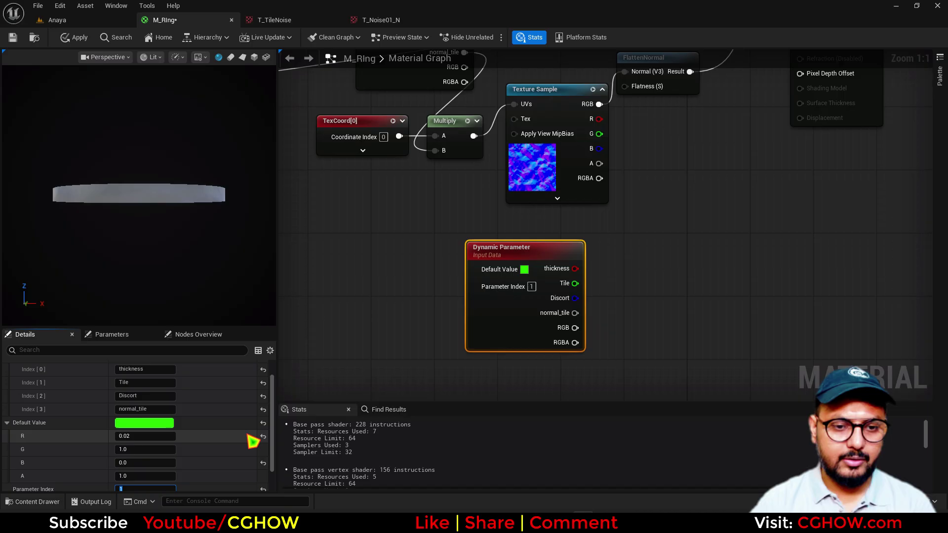
{"action": "left_click", "coordinate": [263, 393]}
{"action": "left_click", "coordinate": [263, 406]}
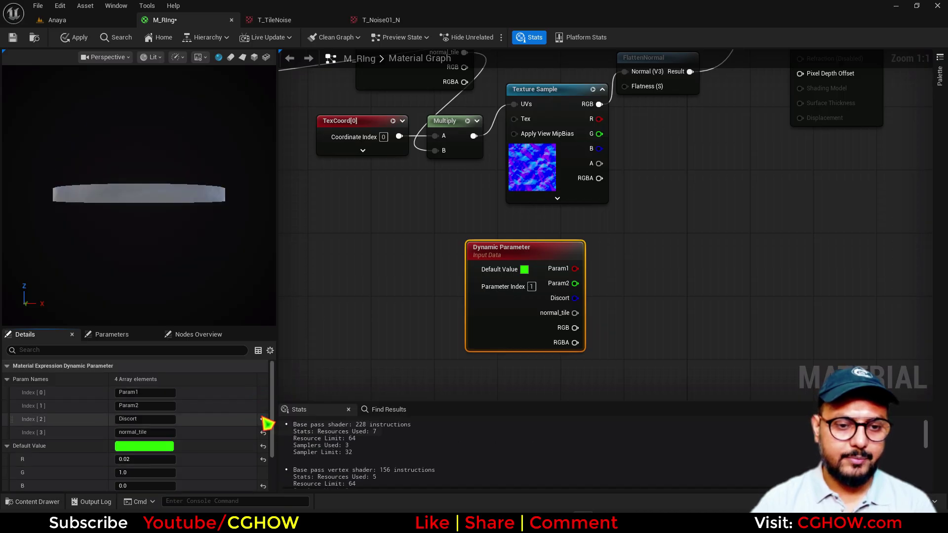
{"action": "left_click", "coordinate": [263, 419]}
{"action": "left_click", "coordinate": [263, 432]}
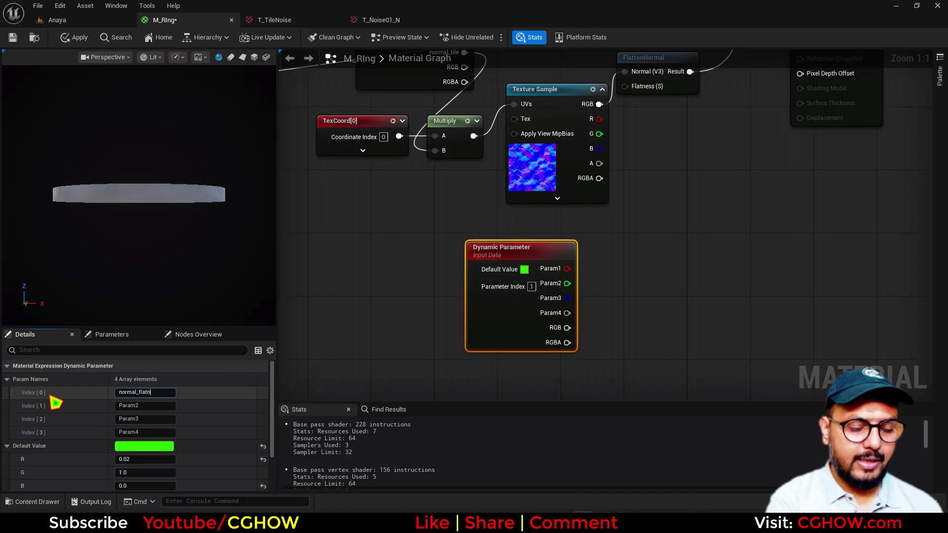
Name the second Dynamic Parameter's first entry normal_flatness and connect it to the Flatness input of FlattenNormal
{"action": "key", "text": "Return"}
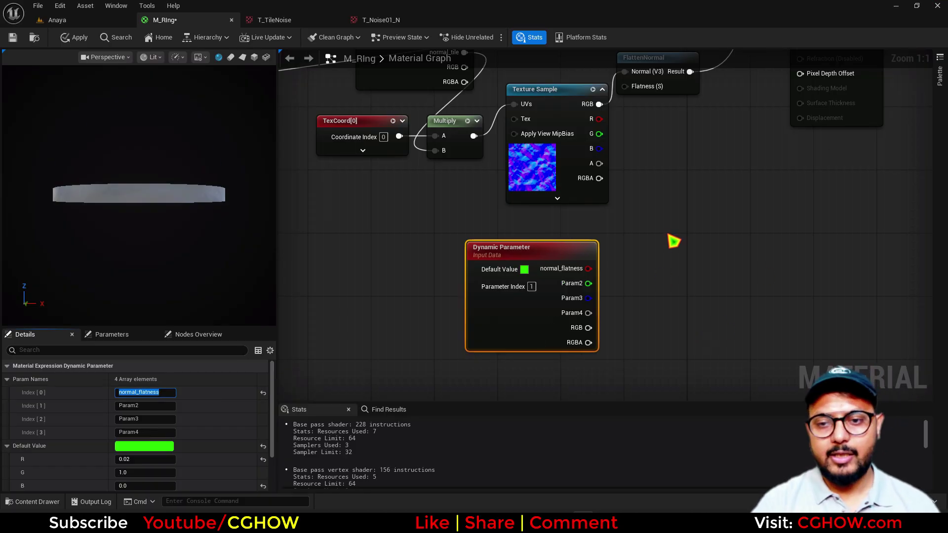
{"action": "right_click_drag", "start_coordinate": [674, 241], "coordinate": [552, 321]}
{"action": "left_click_drag", "start_coordinate": [511, 336], "coordinate": [594, 167]}
{"action": "scroll", "coordinate": [644, 260], "scroll_direction": "down", "scroll_amount": 2}
{"action": "scroll", "coordinate": [646, 278], "scroll_direction": "down", "scroll_amount": 2}
{"action": "right_click_drag", "start_coordinate": [646, 278], "coordinate": [675, 336]}
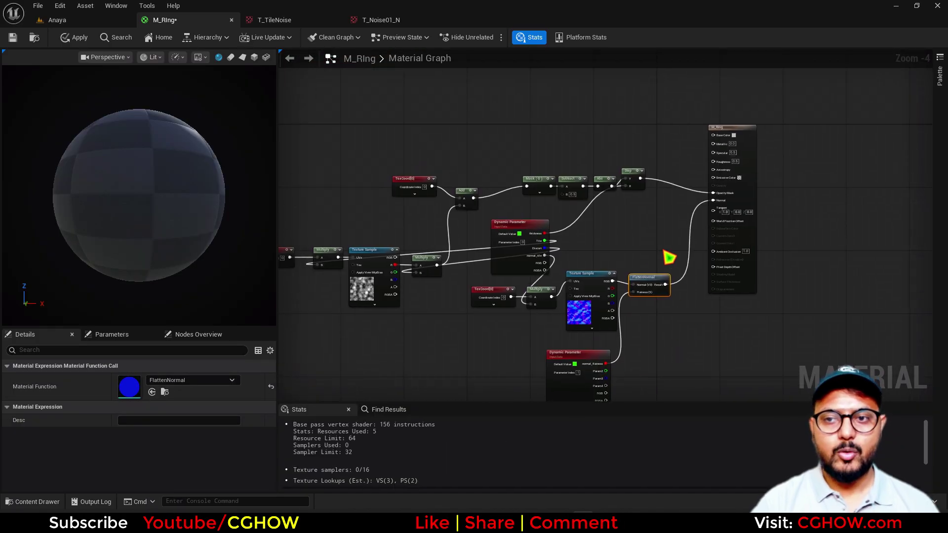
Add a Particle Color node above the Step node and connect its RGB output to the material's Base Color
{"action": "right_click_drag", "start_coordinate": [617, 156], "coordinate": [489, 223]}
{"action": "scroll", "coordinate": [488, 224], "scroll_direction": "up", "scroll_amount": 3}
{"action": "right_click", "coordinate": [465, 154]}
{"action": "type", "text": "part"}
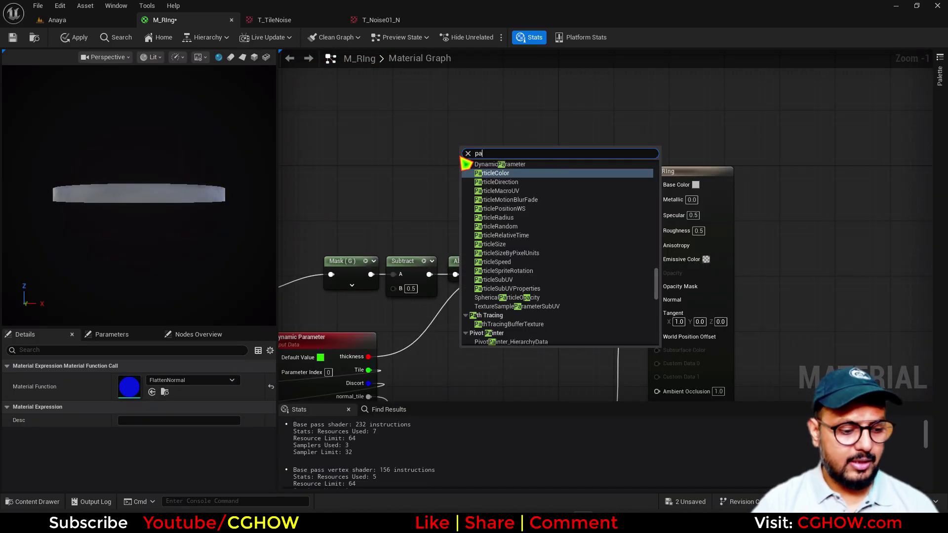
{"action": "left_click", "coordinate": [512, 184]}
{"action": "left_click_drag", "start_coordinate": [511, 170], "coordinate": [656, 184]}
{"action": "left_click_drag", "start_coordinate": [494, 204], "coordinate": [494, 155]}
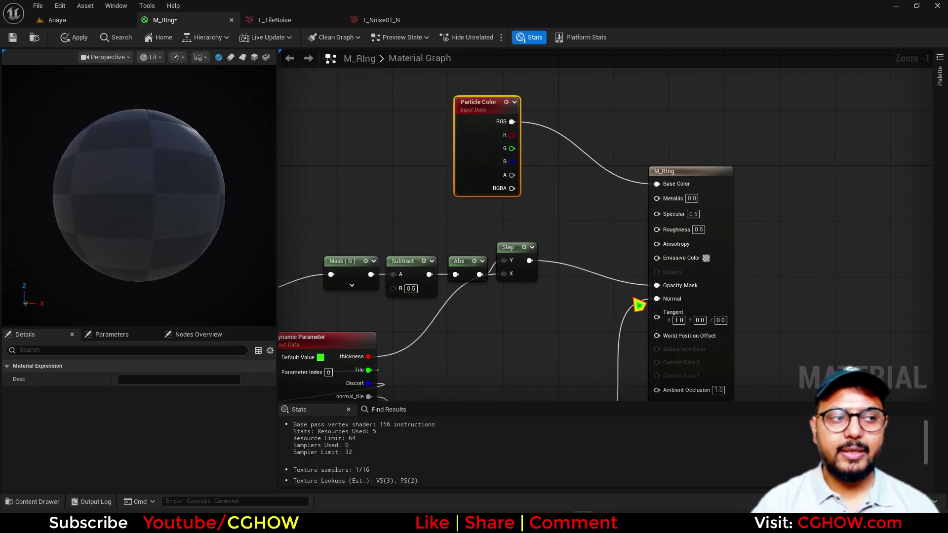
Apply and save the changes to M_RIng, and view the ring preview from another angle
{"action": "scroll", "coordinate": [548, 266], "scroll_direction": "down", "scroll_amount": 2}
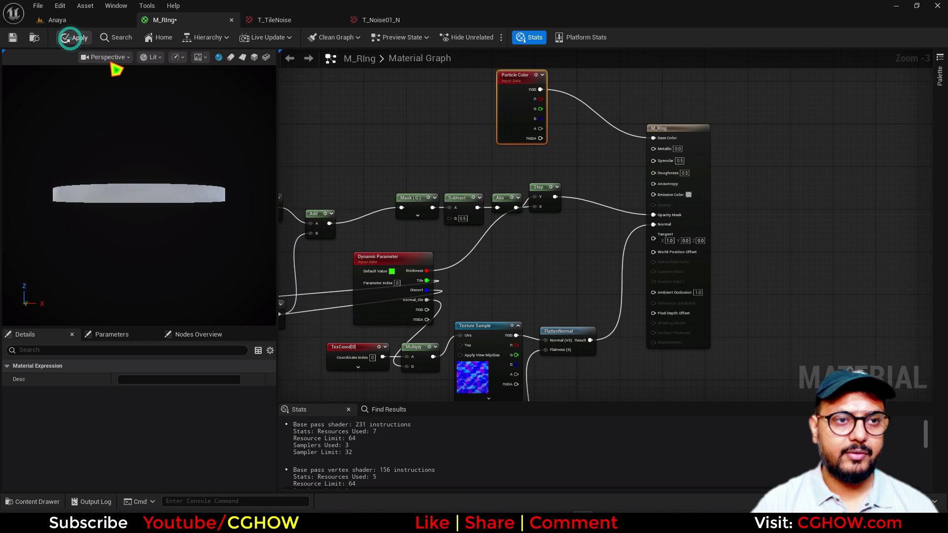
{"action": "key", "text": "ctrl+s"}
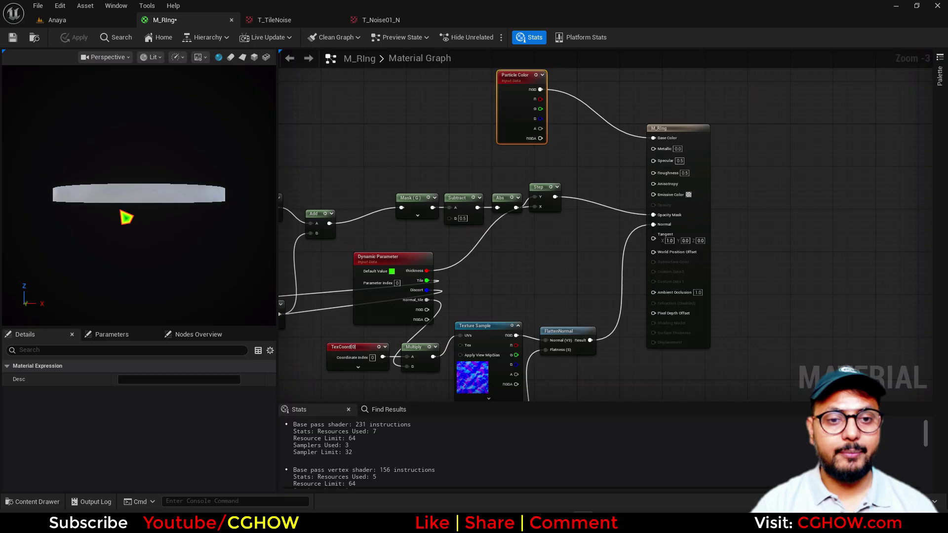
{"action": "left_click_drag", "start_coordinate": [158, 223], "coordinate": [105, 226]}
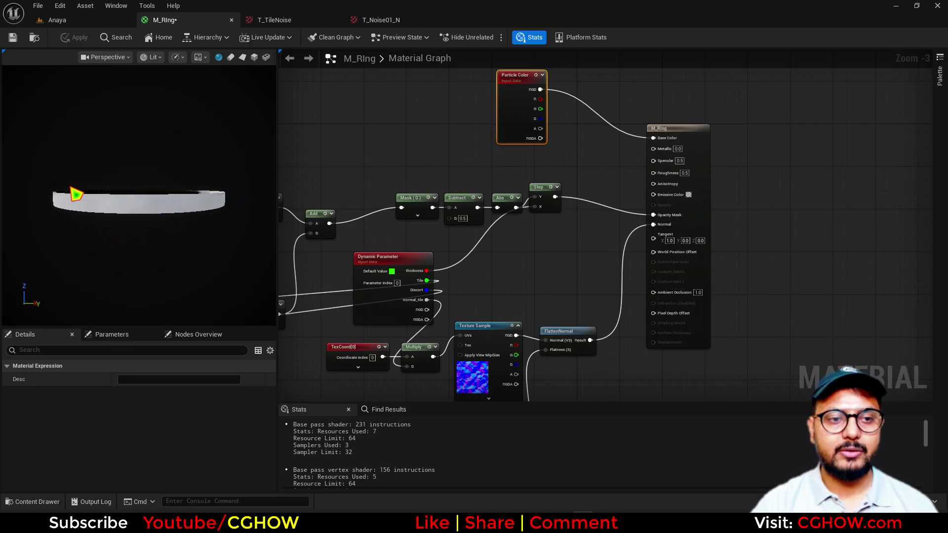
Create an empty Niagara System named NS_orb in the dark_orb folder and open it for editing
{"action": "left_click", "coordinate": [42, 20]}
{"action": "right_click", "coordinate": [319, 390]}
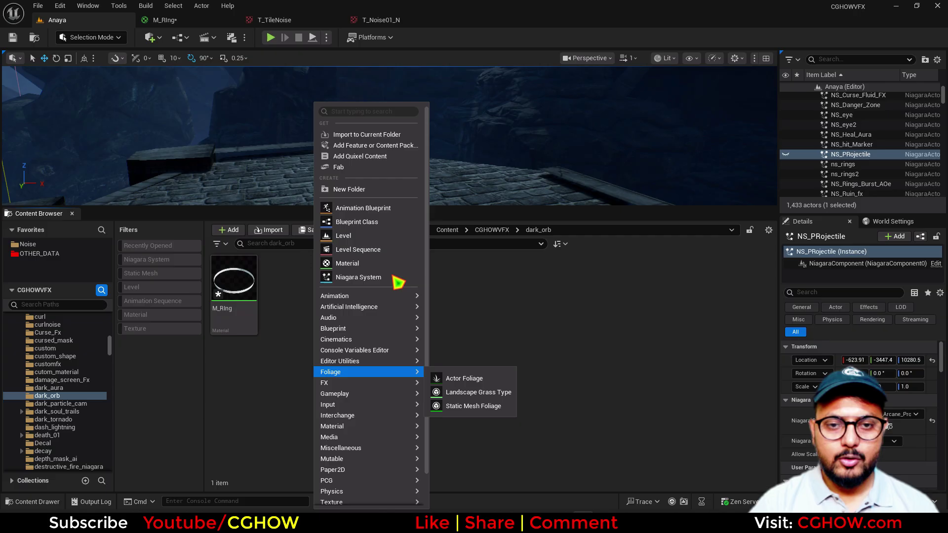
{"action": "left_click", "coordinate": [380, 277]}
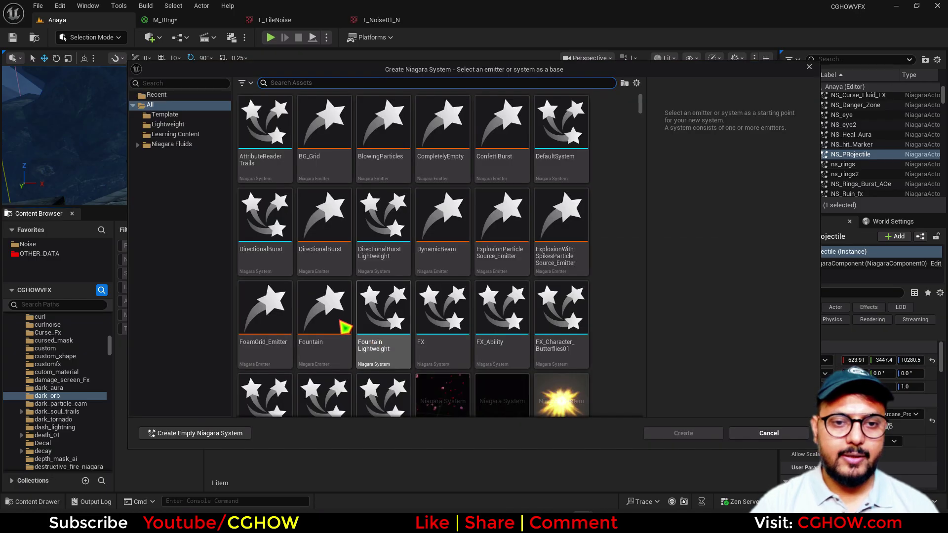
{"action": "left_click", "coordinate": [222, 433]}
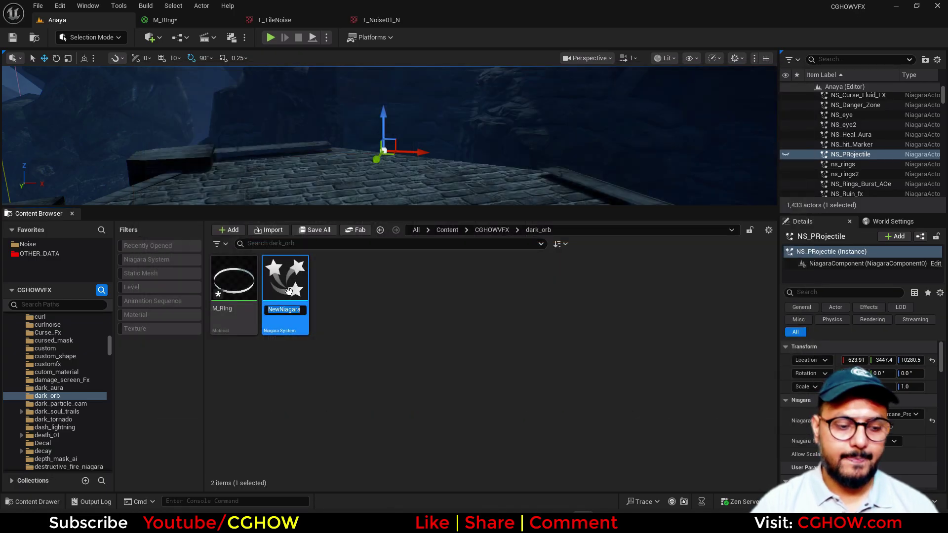
{"action": "type", "text": "NS_o"}
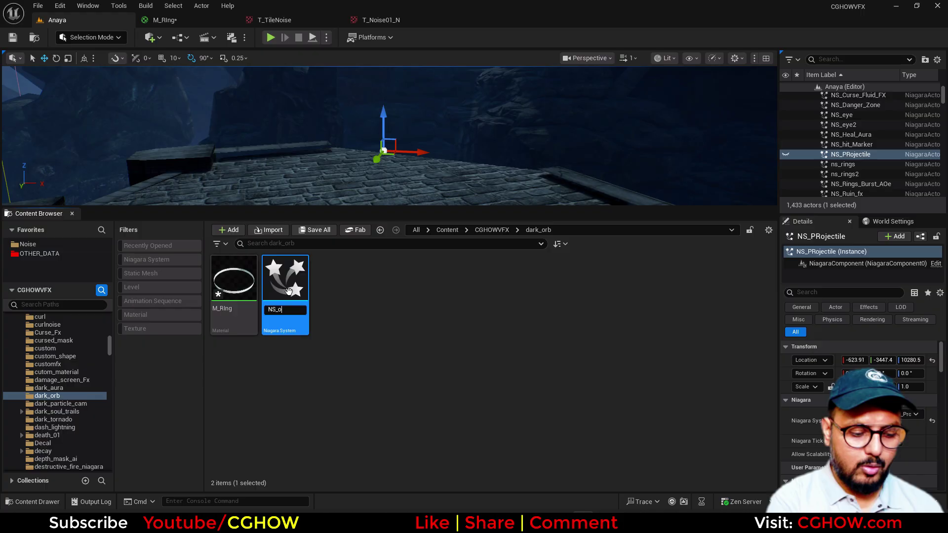
{"action": "type", "text": "rb"}
{"action": "key", "text": "Return"}
{"action": "double_click", "coordinate": [291, 295]}
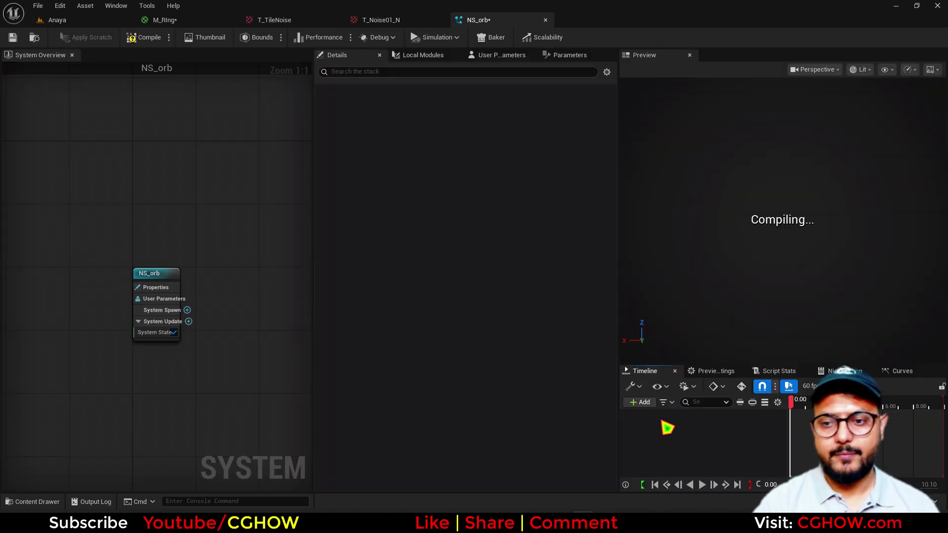
Add a minimal emitter to NS_orb and give it a Spawn Burst Instantaneous module with a Spawn Count of 10
{"action": "right_click", "coordinate": [154, 158]}
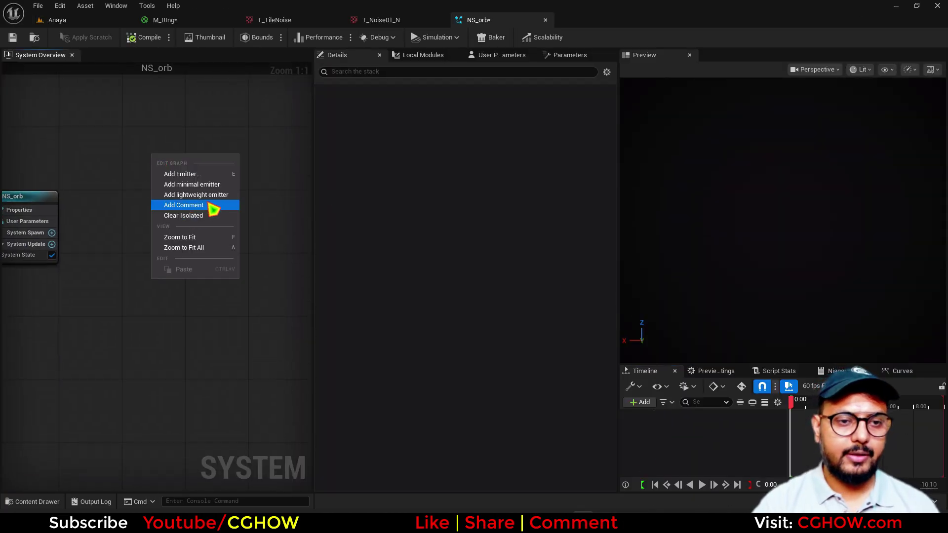
{"action": "left_click", "coordinate": [213, 187]}
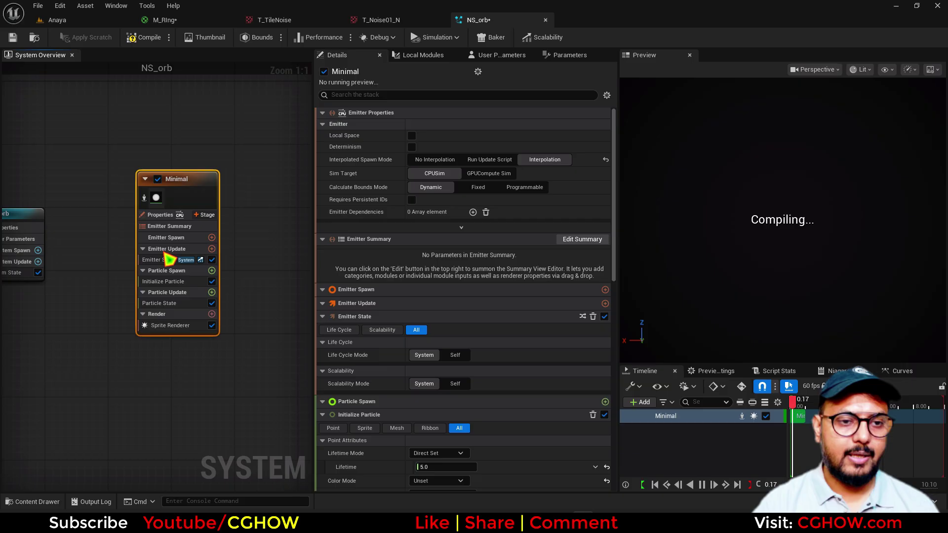
{"action": "left_click", "coordinate": [189, 281]}
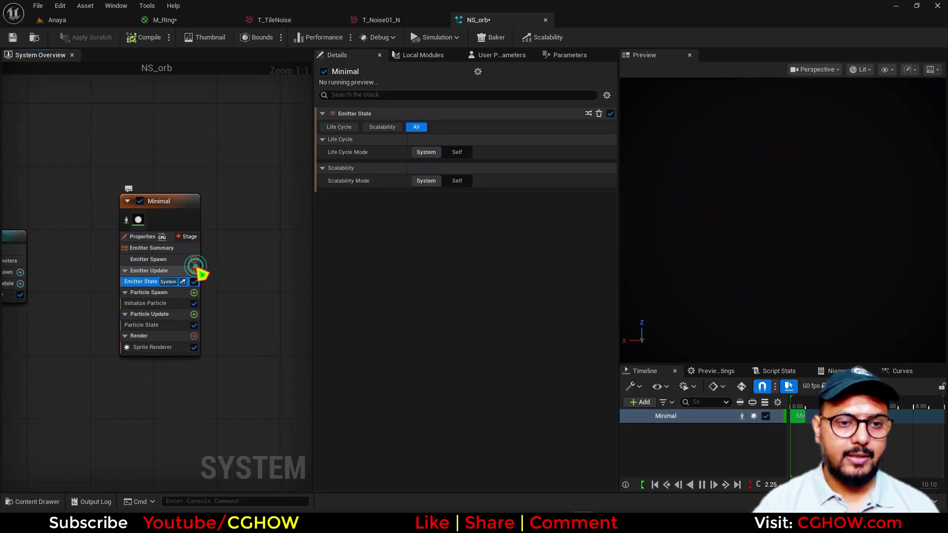
{"action": "left_click", "coordinate": [195, 270]}
{"action": "left_click", "coordinate": [258, 120]}
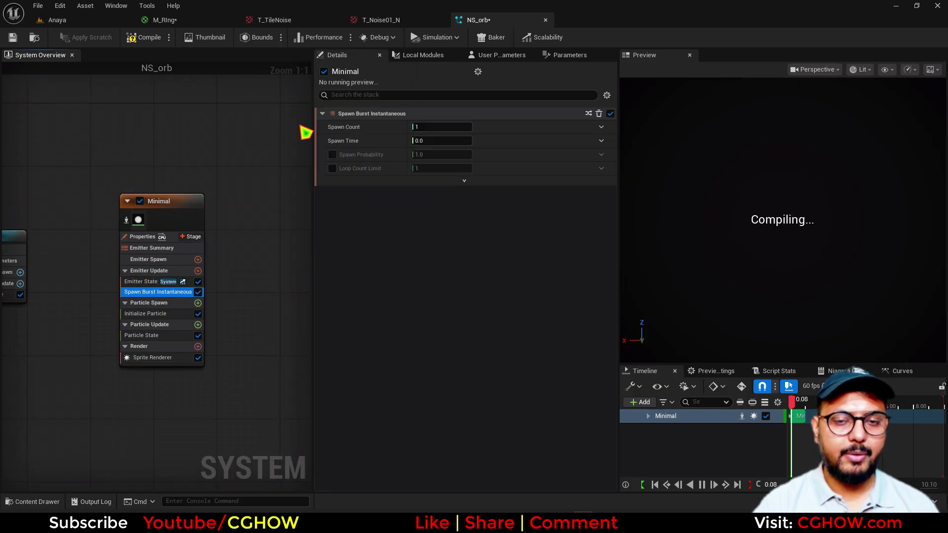
{"action": "left_click", "coordinate": [433, 128]}
{"action": "type", "text": "10"}
{"action": "key", "text": "Return"}
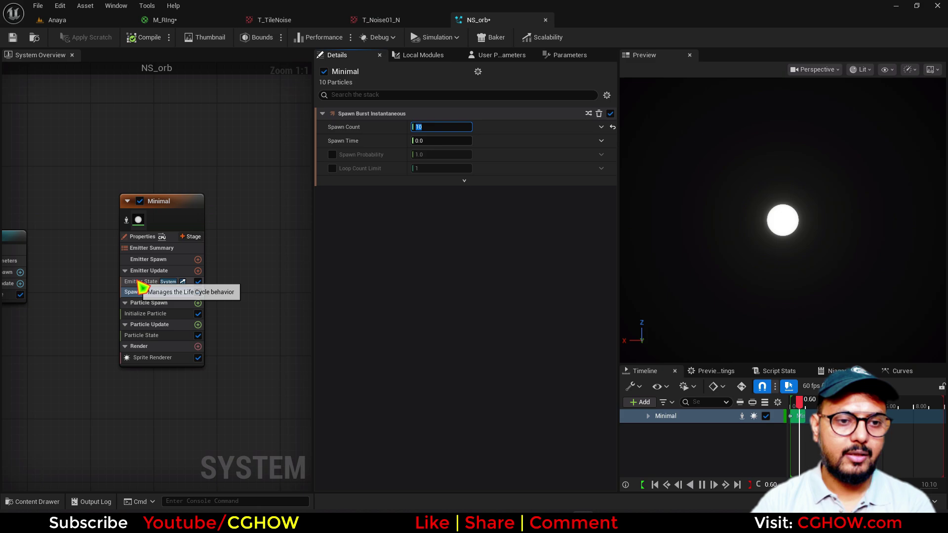
Set the emitter's Life Cycle Mode to Self with Loop Behavior Once, and disable killing particles when their lifetime has elapsed
{"action": "left_click", "coordinate": [142, 282]}
{"action": "left_click", "coordinate": [456, 152]}
{"action": "left_click", "coordinate": [457, 180]}
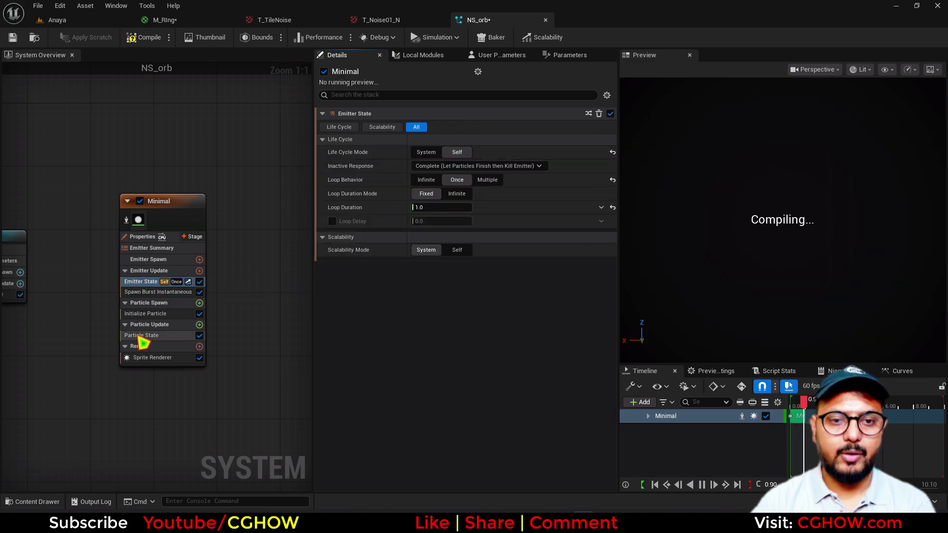
{"action": "left_click", "coordinate": [140, 336]}
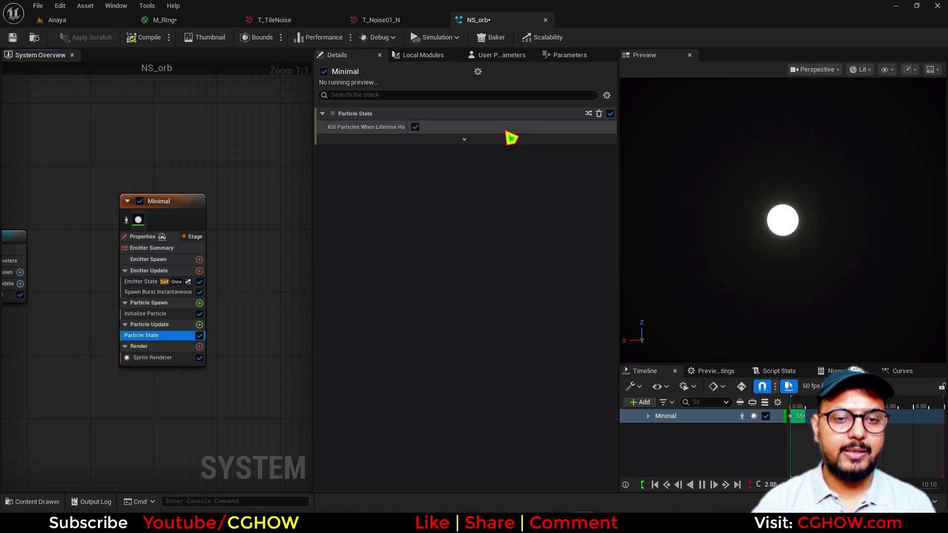
{"action": "left_click", "coordinate": [418, 129]}
Replace the emitter's Sprite Renderer with a Mesh Renderer
{"action": "right_click_drag", "start_coordinate": [255, 248], "coordinate": [257, 190]}
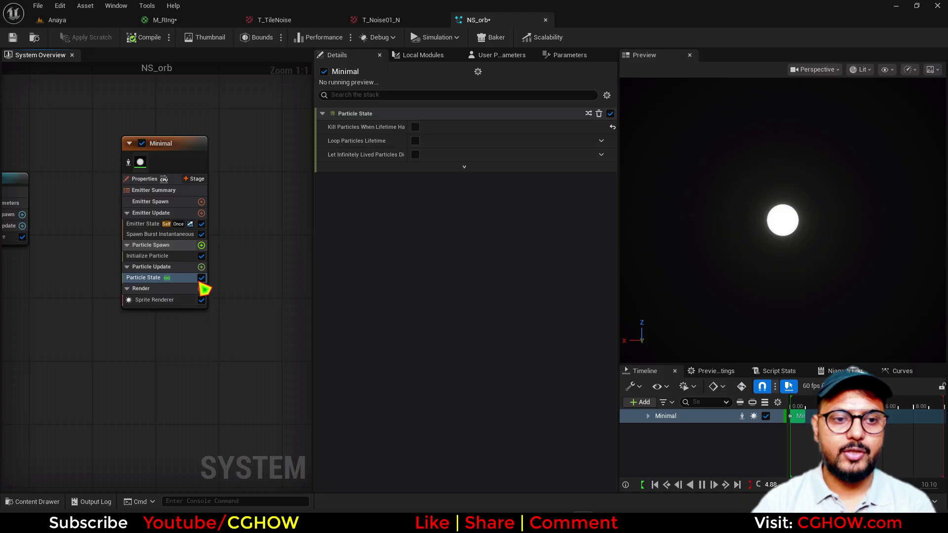
{"action": "left_click", "coordinate": [166, 300]}
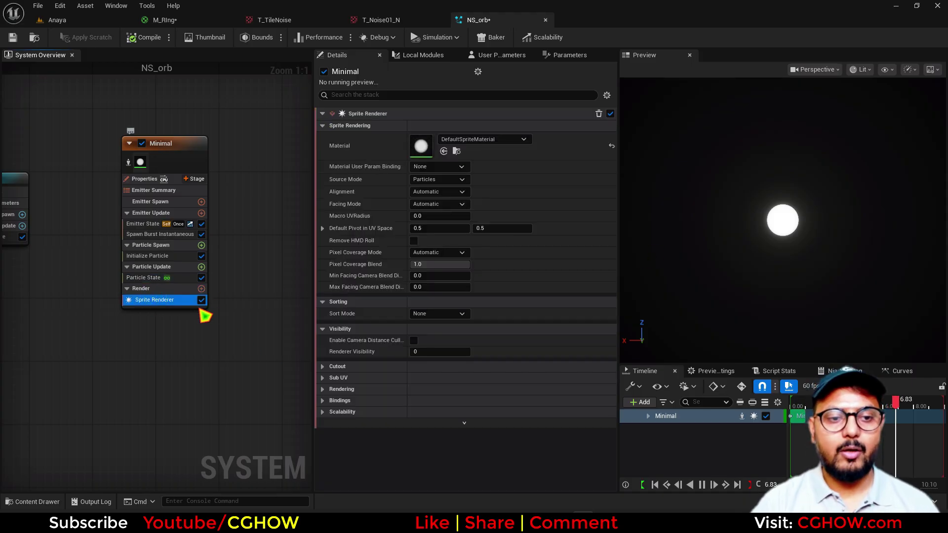
{"action": "key", "text": "Delete"}
{"action": "left_click", "coordinate": [201, 277]}
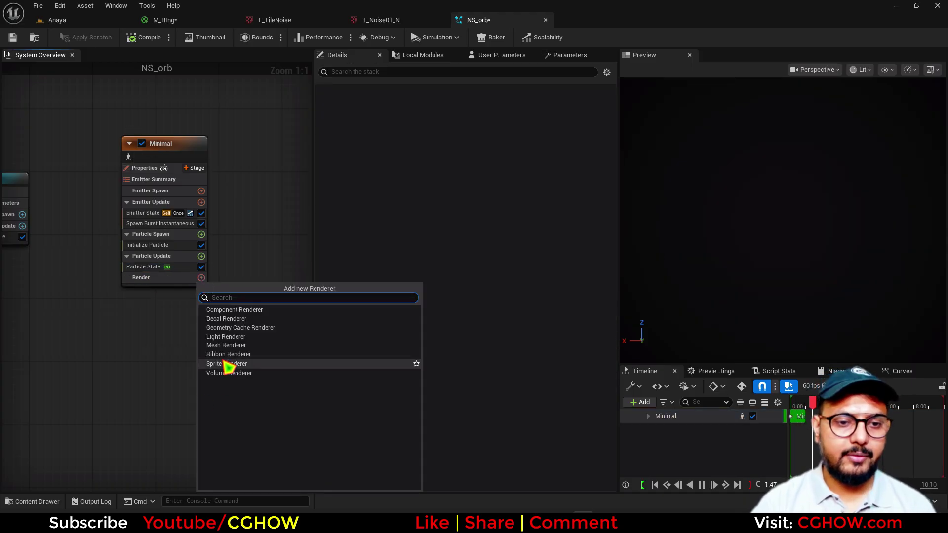
{"action": "left_click", "coordinate": [226, 345]}
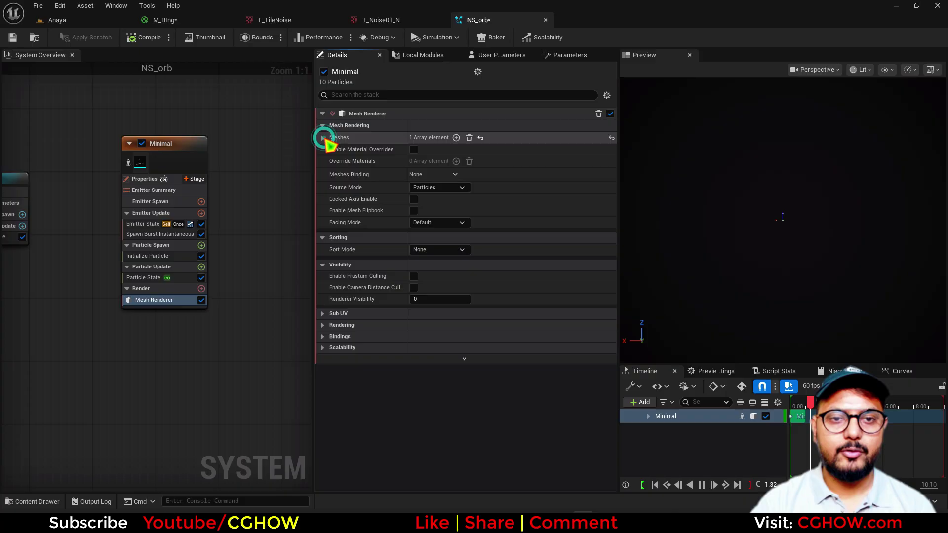
Find the SM_Sphere static mesh in the CGHOWVFX content folder and assign it to the Mesh Renderer's first mesh entry
{"action": "left_click", "coordinate": [323, 138]}
{"action": "left_click", "coordinate": [78, 22]}
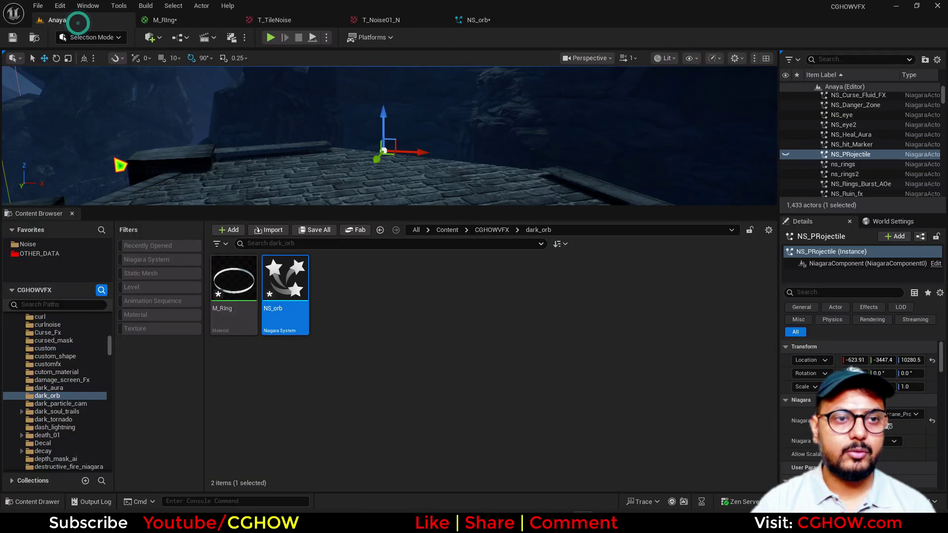
{"action": "left_click", "coordinate": [492, 231]}
{"action": "left_click", "coordinate": [148, 275]}
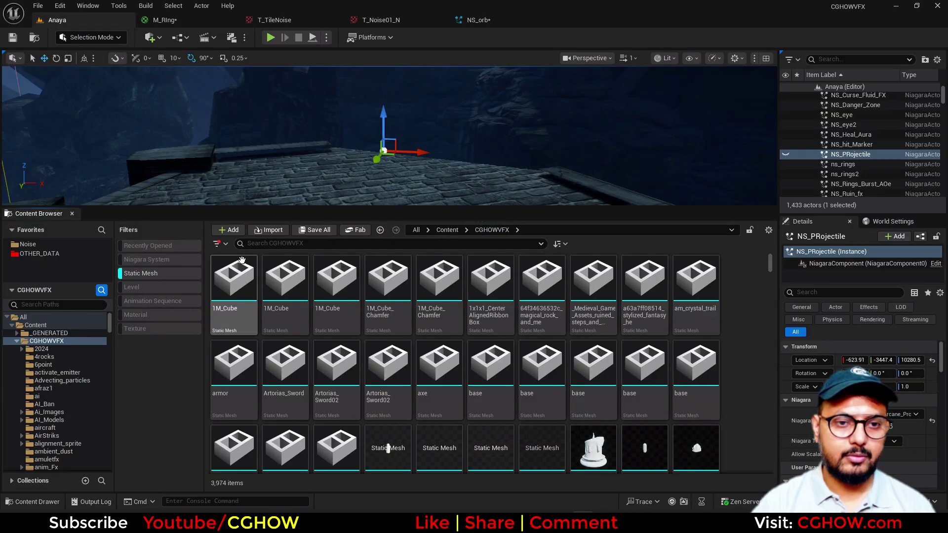
{"action": "left_click", "coordinate": [262, 244]}
{"action": "type", "text": "sphere"}
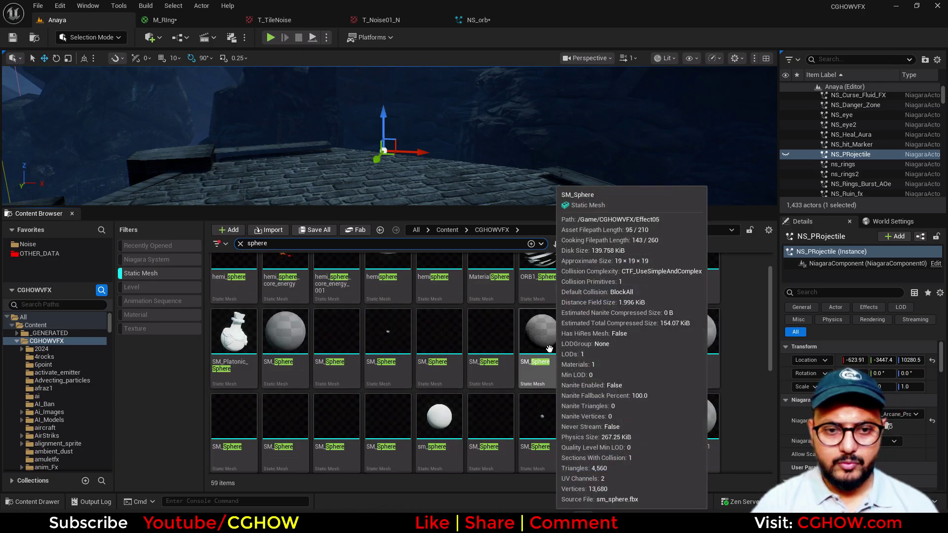
{"action": "scroll", "coordinate": [538, 335], "scroll_direction": "down", "scroll_amount": 1}
{"action": "left_click", "coordinate": [285, 316]}
{"action": "left_click", "coordinate": [462, 22]}
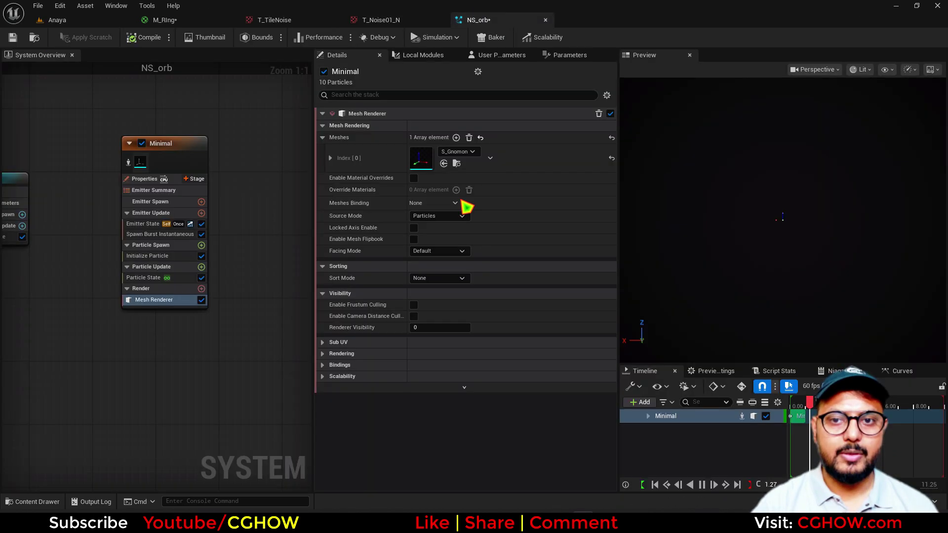
{"action": "left_click", "coordinate": [444, 163]}
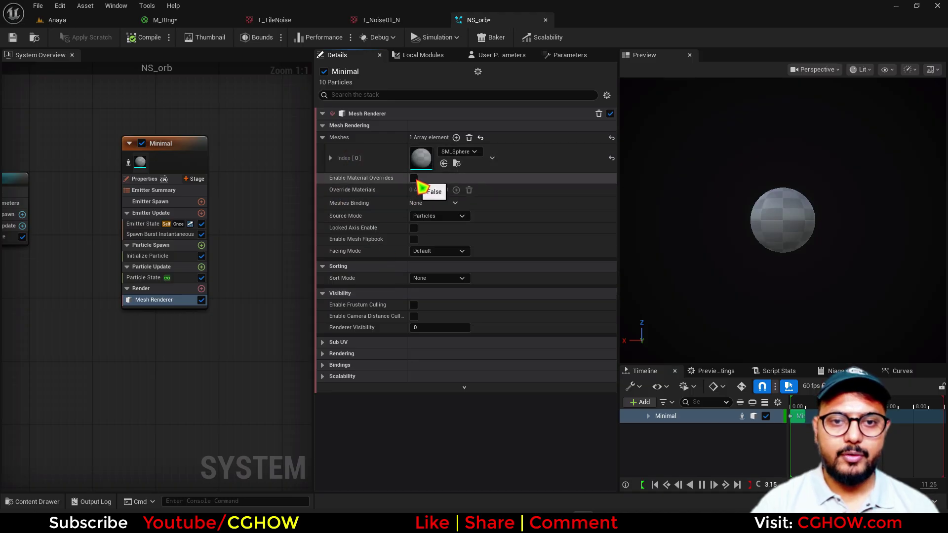
Enable material overrides on the Mesh Renderer and set M_RIng from the dark_orb folder as the explicit material
{"action": "left_click", "coordinate": [413, 178]}
{"action": "left_click", "coordinate": [322, 190]}
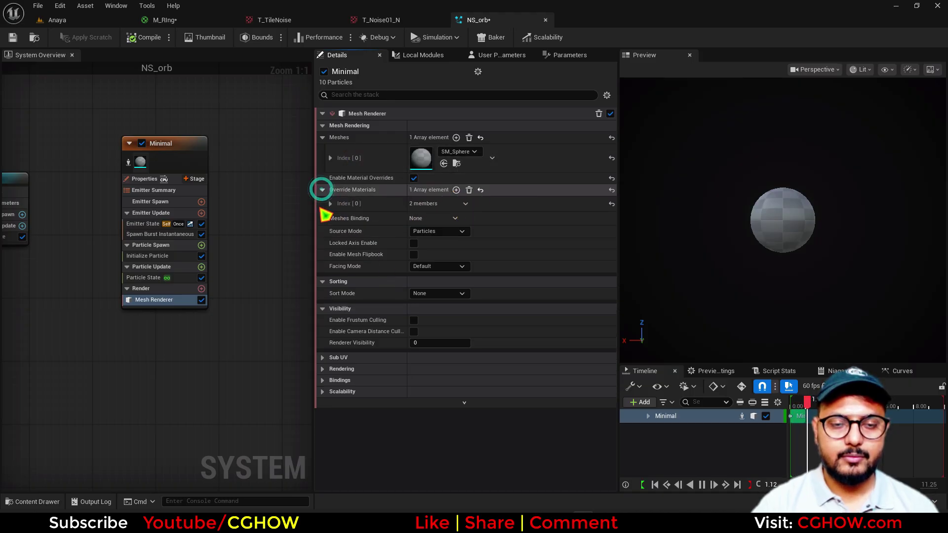
{"action": "left_click", "coordinate": [330, 203]}
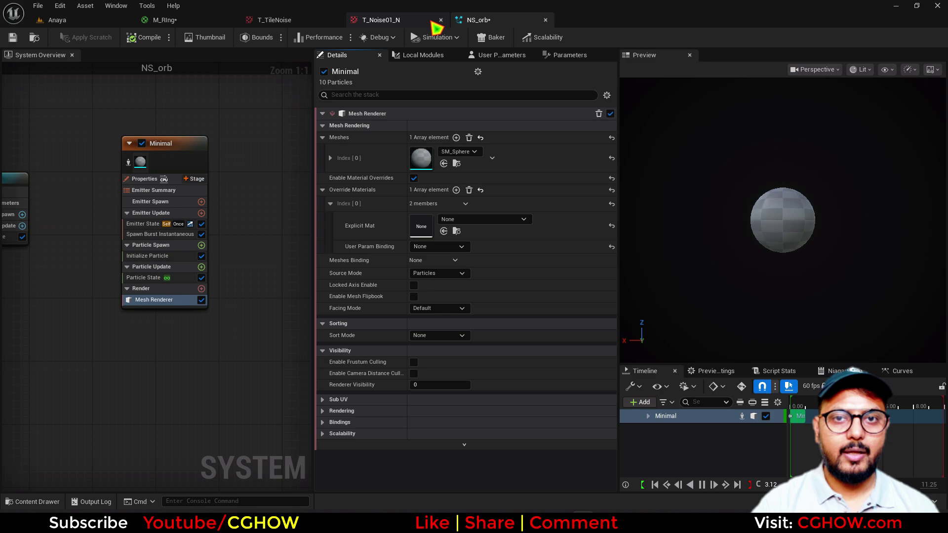
{"action": "left_click", "coordinate": [170, 21]}
{"action": "left_click", "coordinate": [489, 21]}
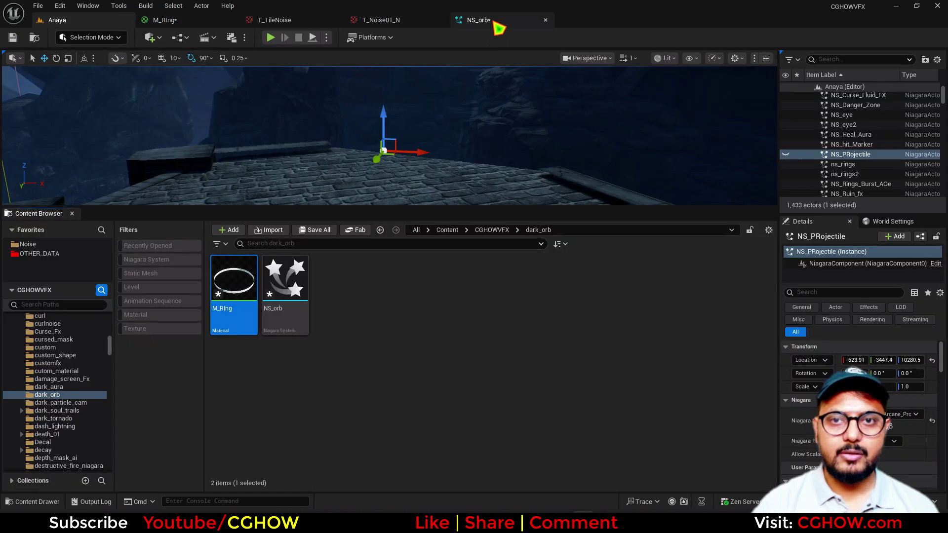
{"action": "left_click", "coordinate": [444, 231]}
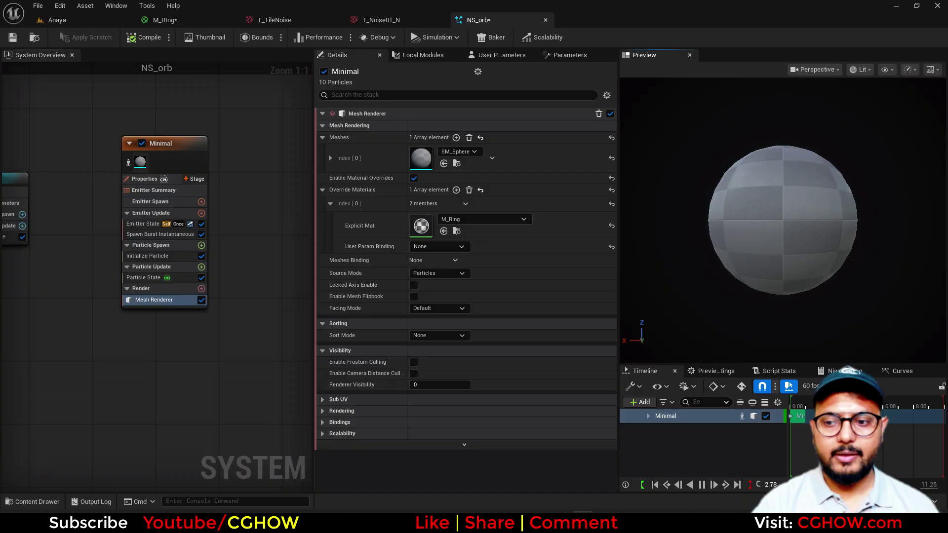
Save all modified assets and view the ring from above in the NS_orb preview
{"action": "key", "text": "ctrl+shift+s"}
{"action": "left_click", "coordinate": [554, 369]}
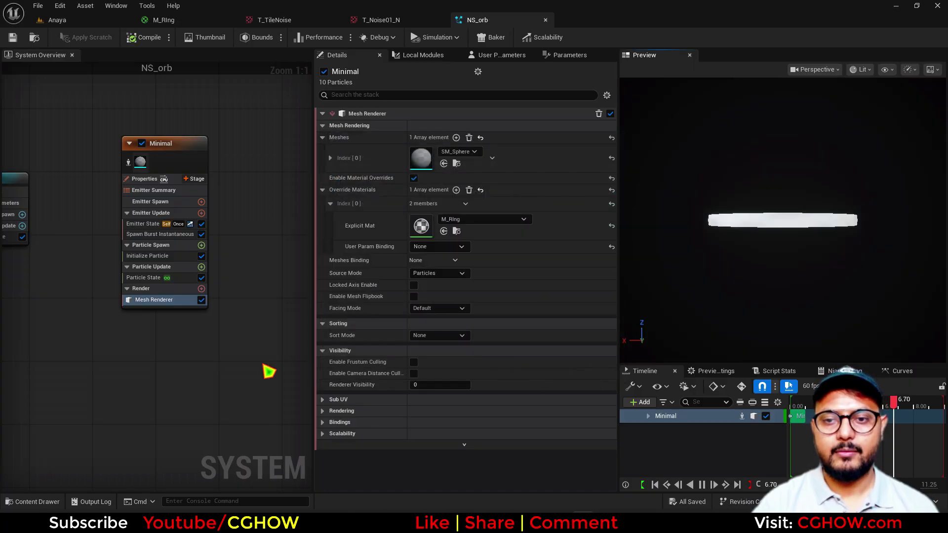
{"action": "left_click_drag", "start_coordinate": [755, 252], "coordinate": [755, 284]}
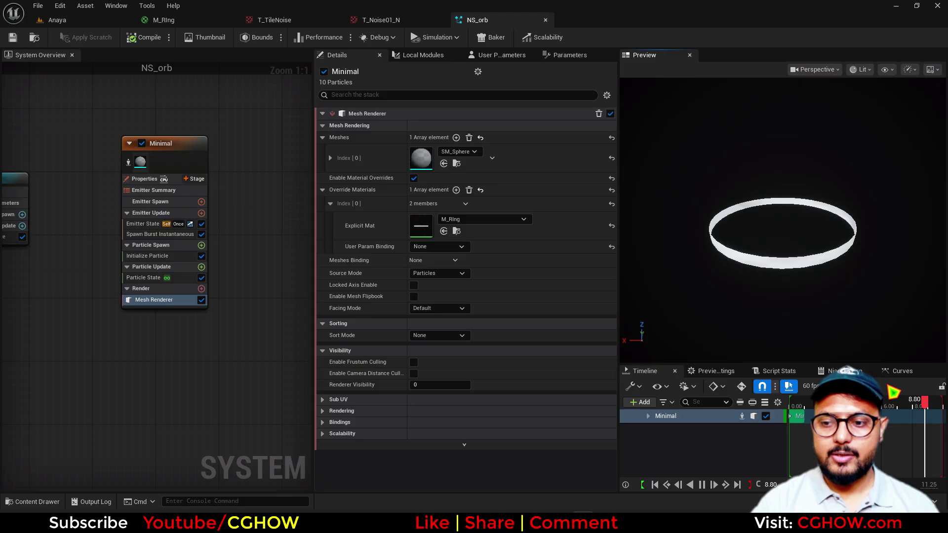
{"action": "left_click_drag", "start_coordinate": [885, 400], "coordinate": [861, 403]}
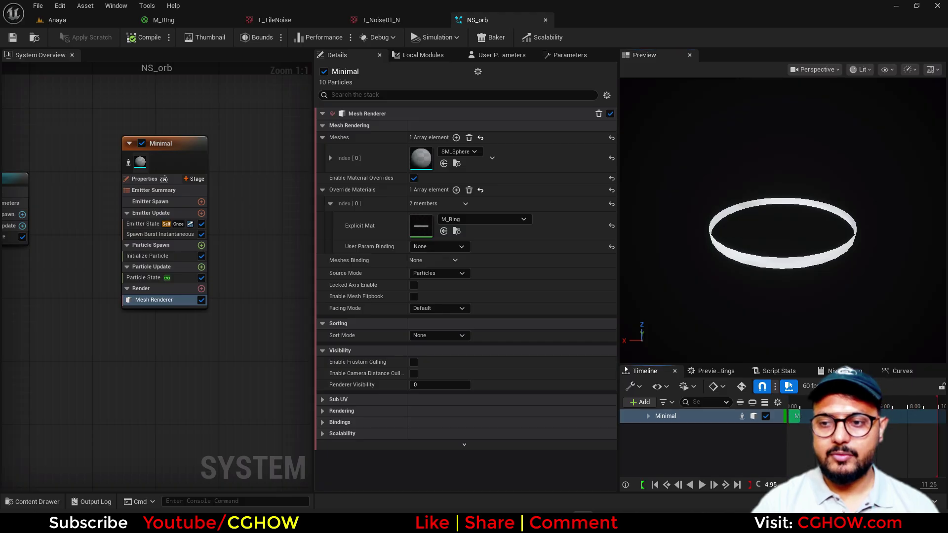
Add an Initial Mesh Orientation module with the Random orientation mode to the emitter's Particle Spawn stage
{"action": "left_click", "coordinate": [148, 234]}
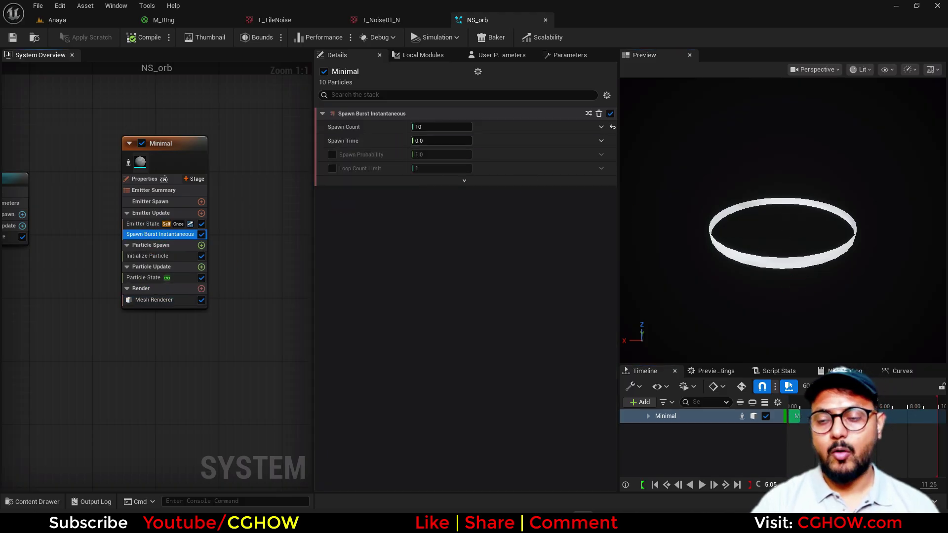
{"action": "right_click_drag", "start_coordinate": [772, 287], "coordinate": [771, 262]}
{"action": "left_click_drag", "start_coordinate": [771, 287], "coordinate": [772, 265]}
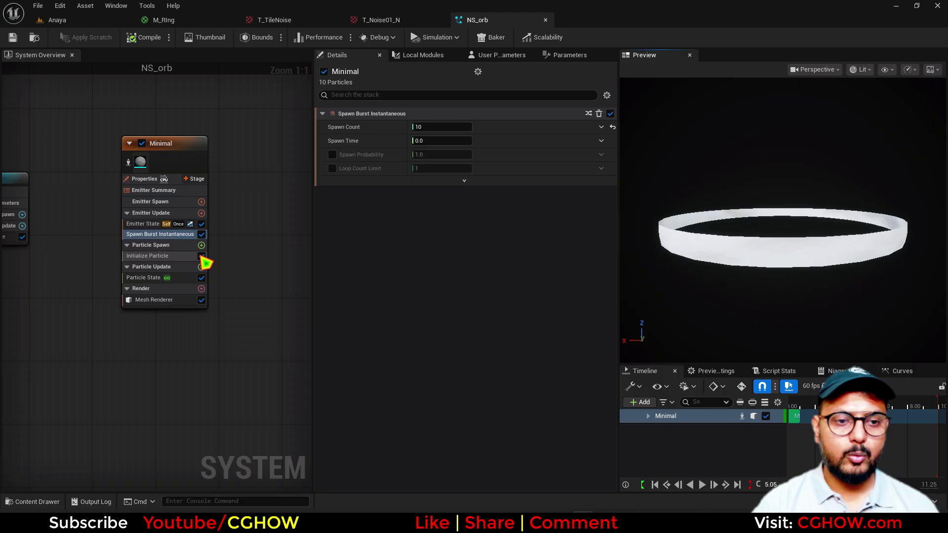
{"action": "left_click", "coordinate": [201, 245]}
{"action": "type", "text": "ini"}
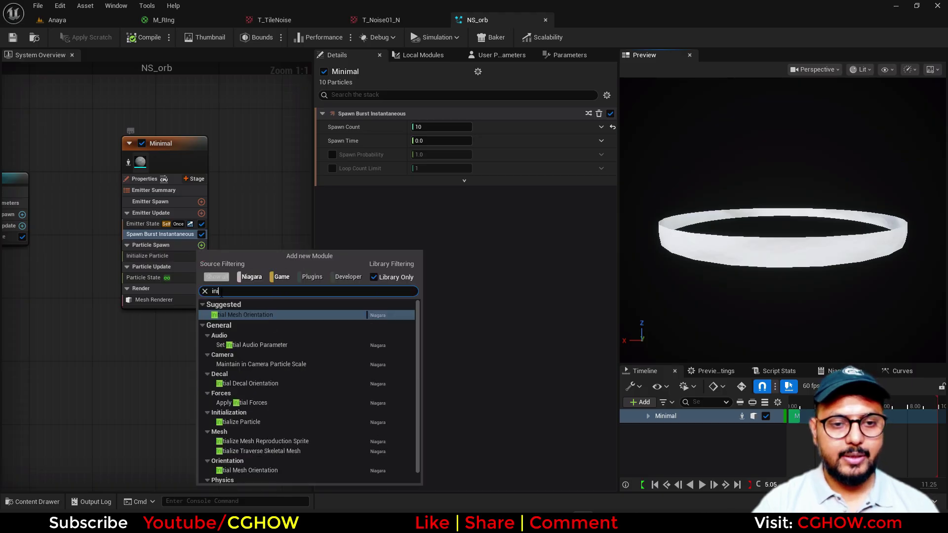
{"action": "left_click", "coordinate": [249, 316]}
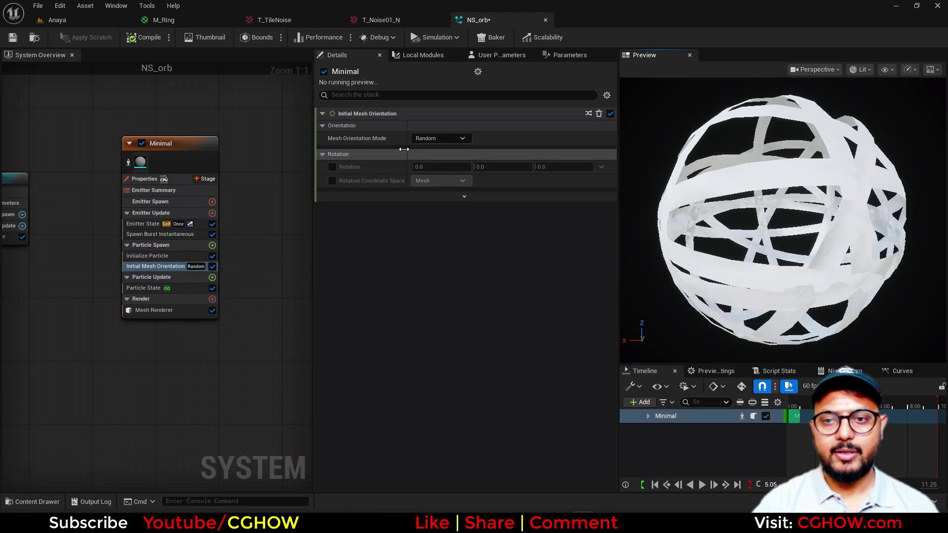
{"action": "left_click_drag", "start_coordinate": [853, 218], "coordinate": [523, 240]}
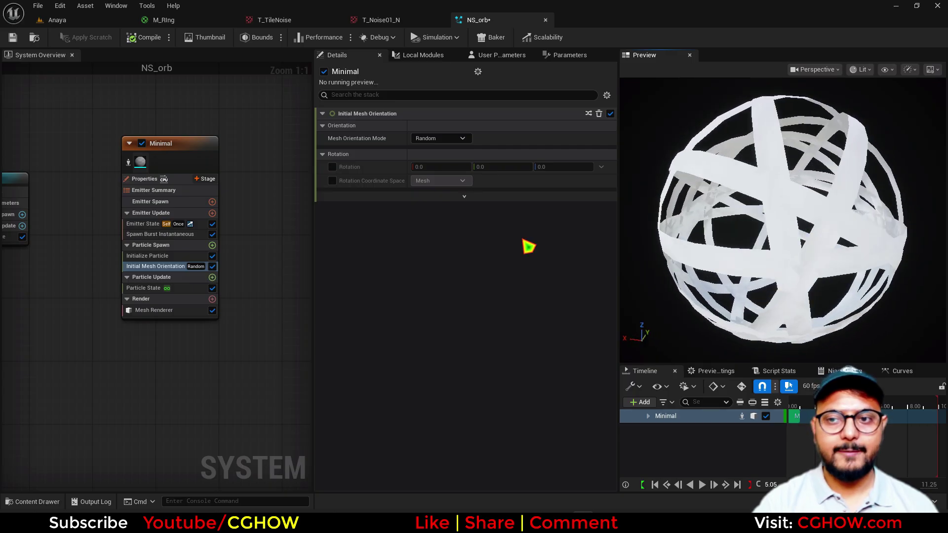
In Initialize Particle, set Mesh Scale Mode to Random Uniform with a minimum of 0.99 and a maximum of 1.0
{"action": "left_click", "coordinate": [167, 255]}
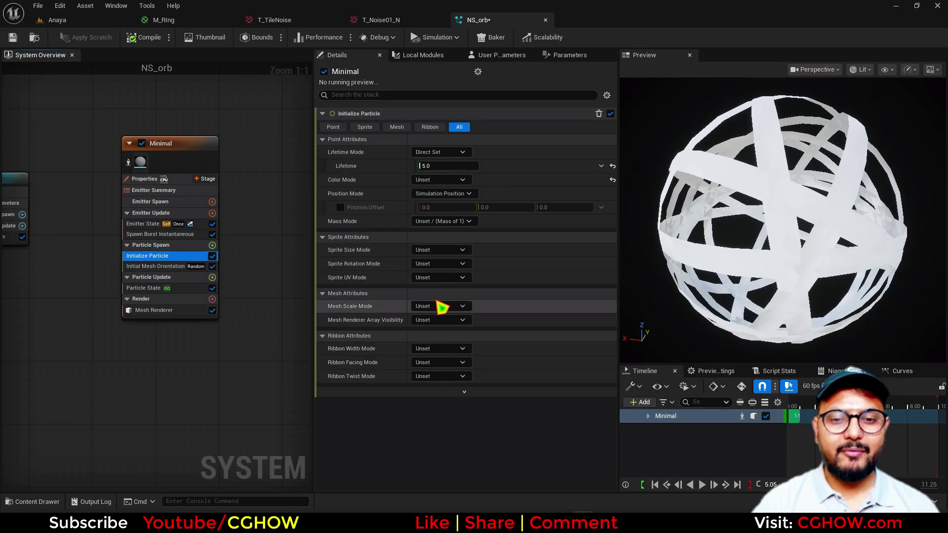
{"action": "left_click", "coordinate": [455, 310]}
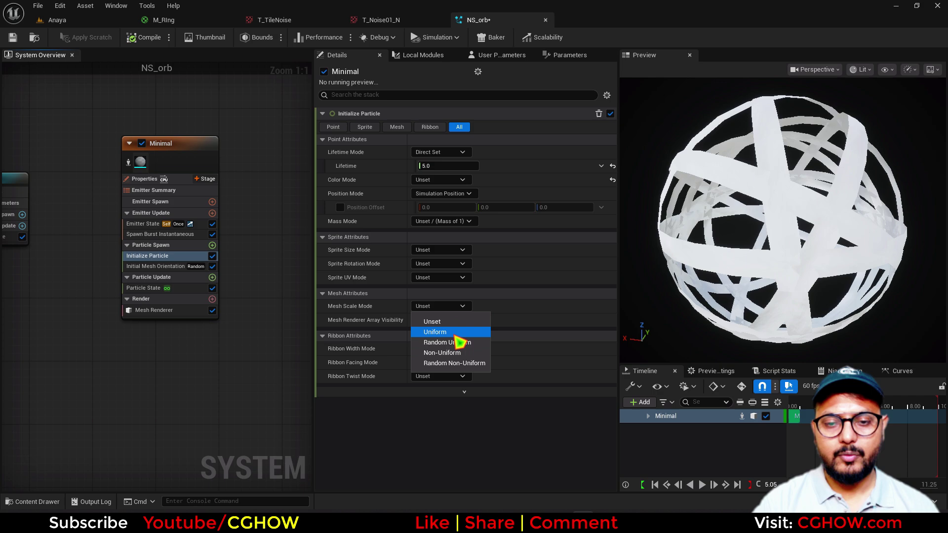
{"action": "left_click", "coordinate": [454, 334]}
{"action": "left_click", "coordinate": [441, 307]}
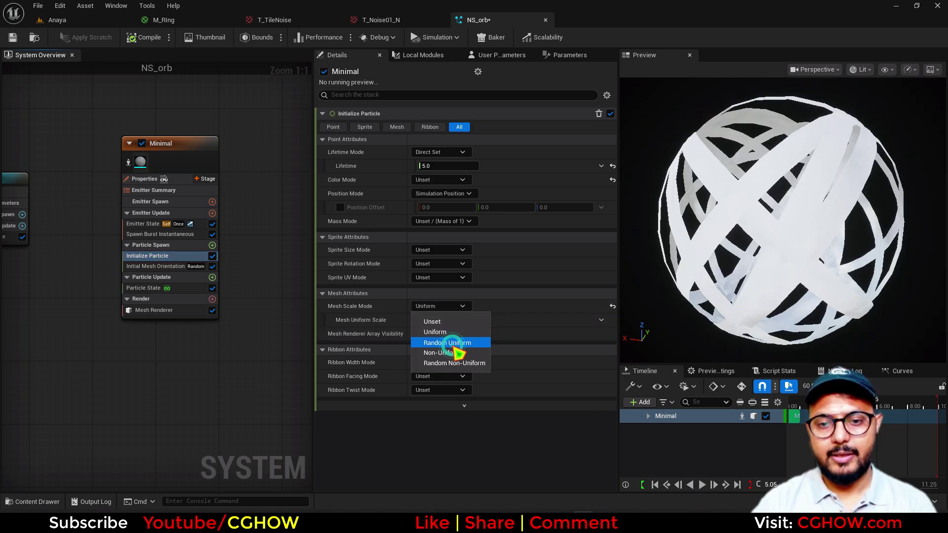
{"action": "left_click", "coordinate": [447, 342]}
{"action": "type", "text": "1"}
{"action": "key", "text": "Return"}
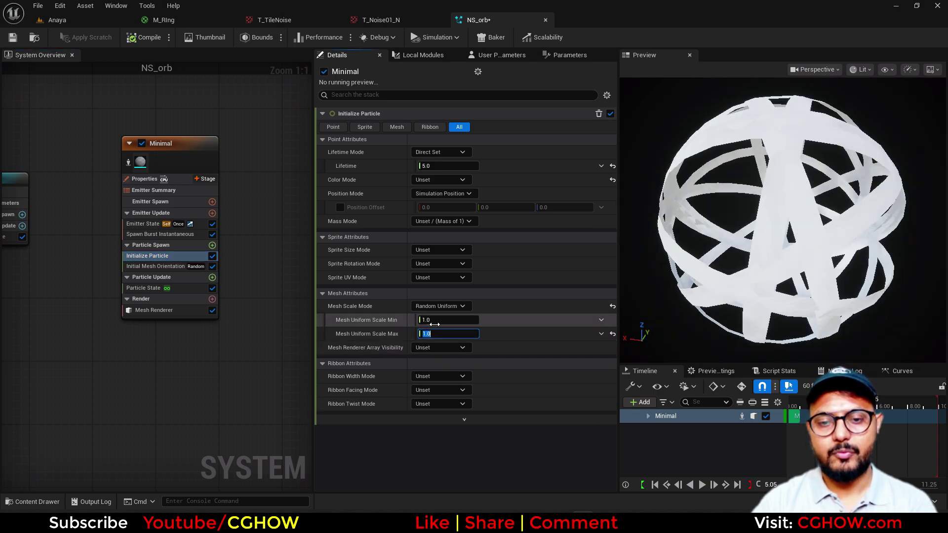
{"action": "type", "text": "0.8"}
{"action": "key", "text": "Return"}
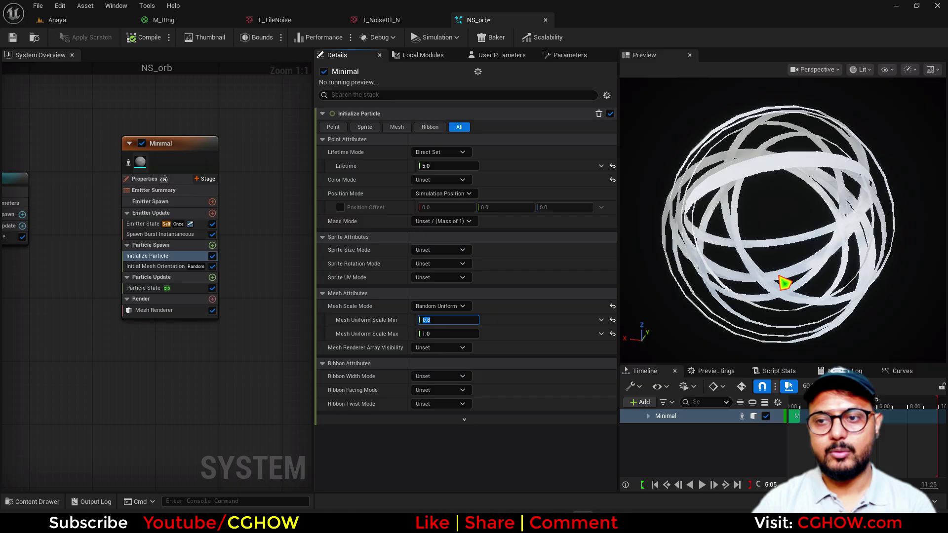
{"action": "type", "text": "0.99"}
{"action": "key", "text": "Return"}
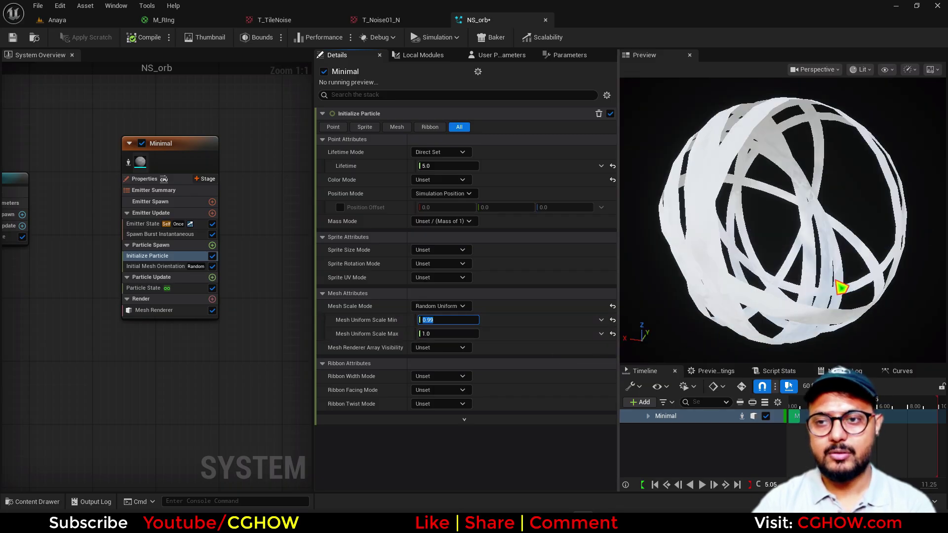
{"action": "left_click", "coordinate": [841, 288]}
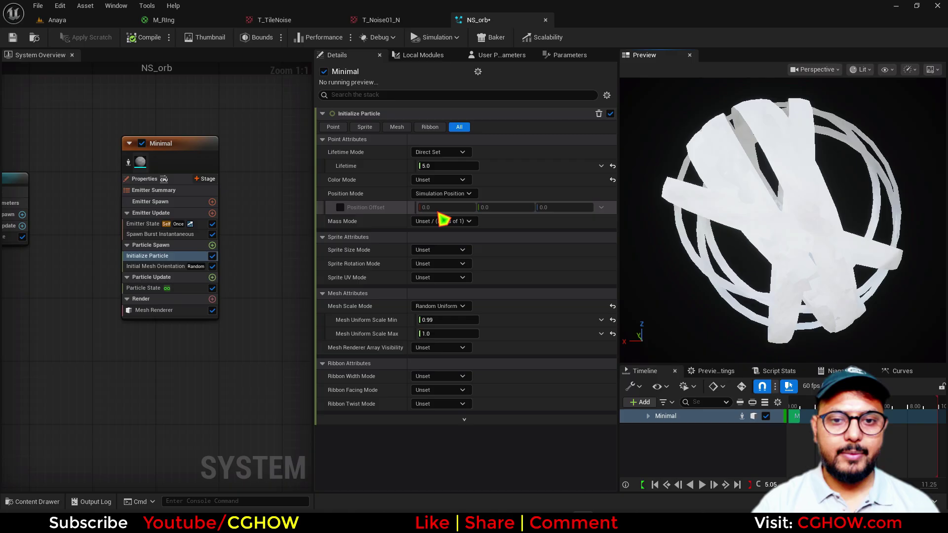
Set the Position Mode in Initialize Particle to Unset
{"action": "left_click", "coordinate": [442, 194]}
{"action": "left_click", "coordinate": [446, 220]}
{"action": "left_click", "coordinate": [434, 194]}
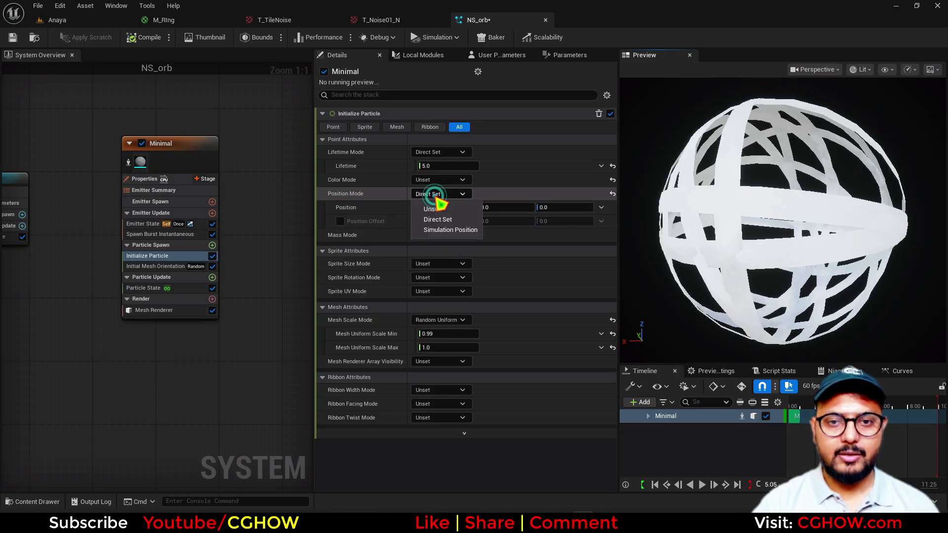
{"action": "left_click", "coordinate": [432, 196]}
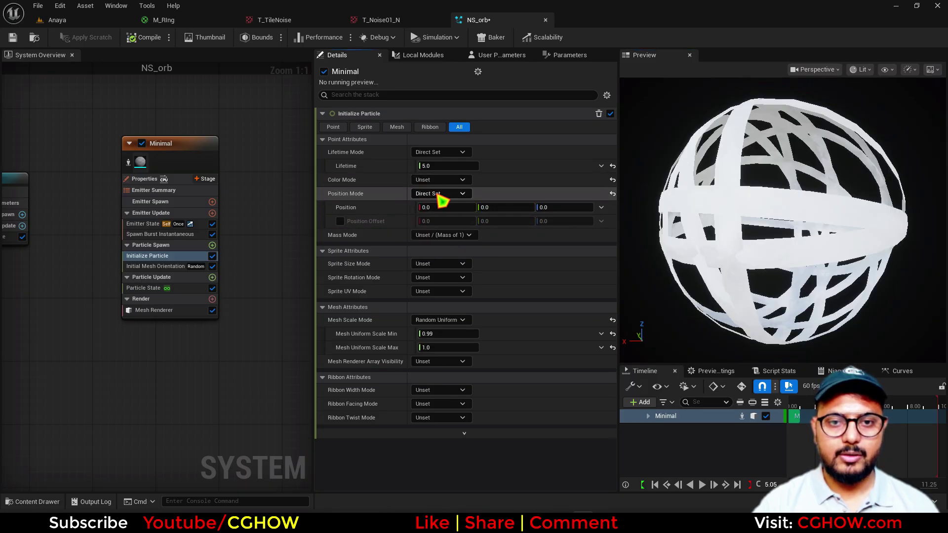
{"action": "left_click", "coordinate": [437, 195]}
{"action": "left_click", "coordinate": [439, 208]}
Set Color Mode to Random Hue/Saturation/Value and choose a dark grey base colour with RGB values of 0.057
{"action": "left_click", "coordinate": [442, 180]}
{"action": "left_click", "coordinate": [444, 214]}
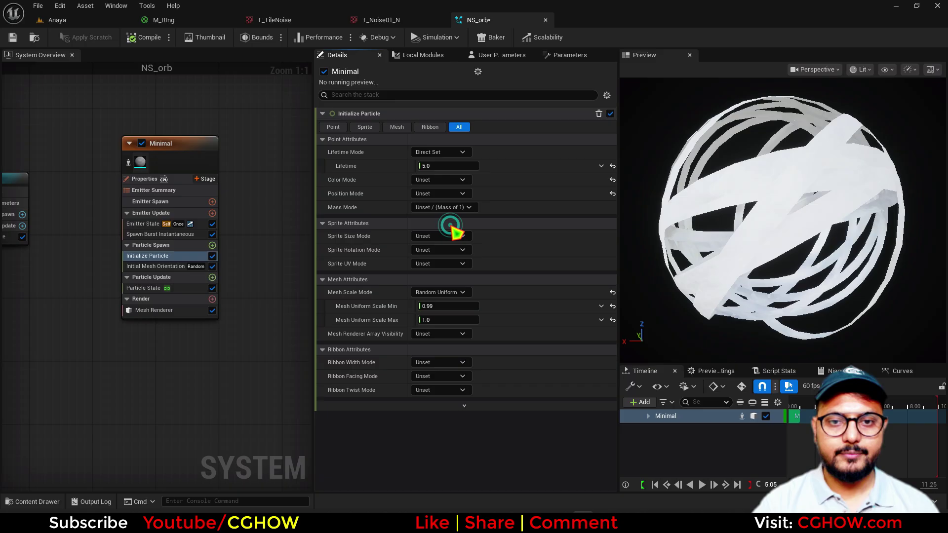
{"action": "left_click", "coordinate": [452, 194]}
{"action": "left_click_drag", "start_coordinate": [595, 269], "coordinate": [596, 328]}
{"action": "left_click", "coordinate": [601, 452]}
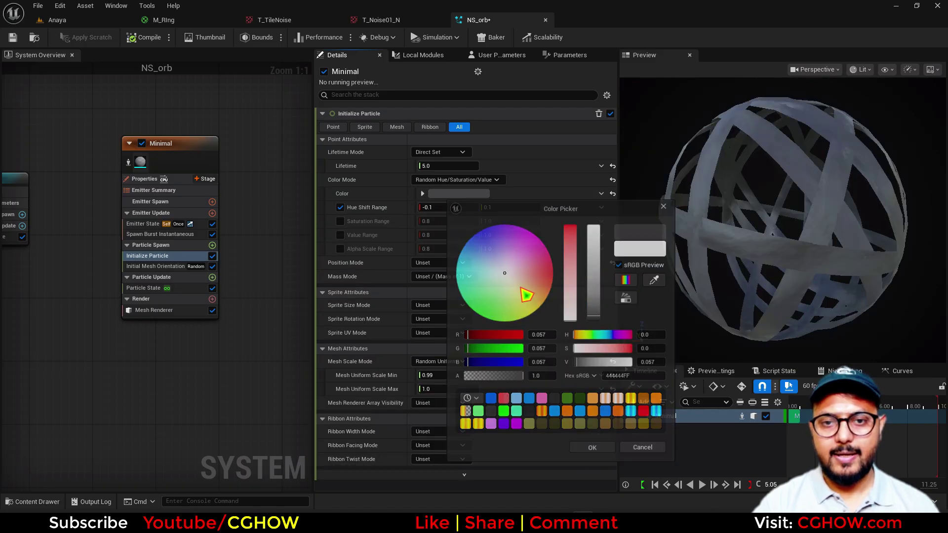
Set both Hue Shift Range values to 0 and enable the Value Range with a minimum of 0.2
{"action": "left_click", "coordinate": [436, 209]}
{"action": "type", "text": "0"}
{"action": "left_click", "coordinate": [491, 210]}
{"action": "type", "text": "0"}
{"action": "left_click", "coordinate": [340, 235]}
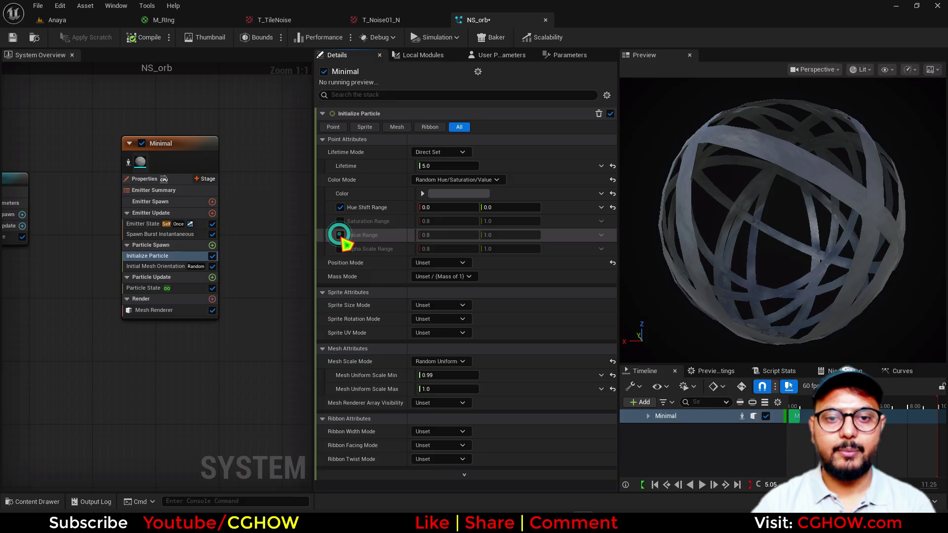
{"action": "left_click", "coordinate": [447, 235]}
{"action": "type", "text": "0.2"}
{"action": "key", "text": "Return"}
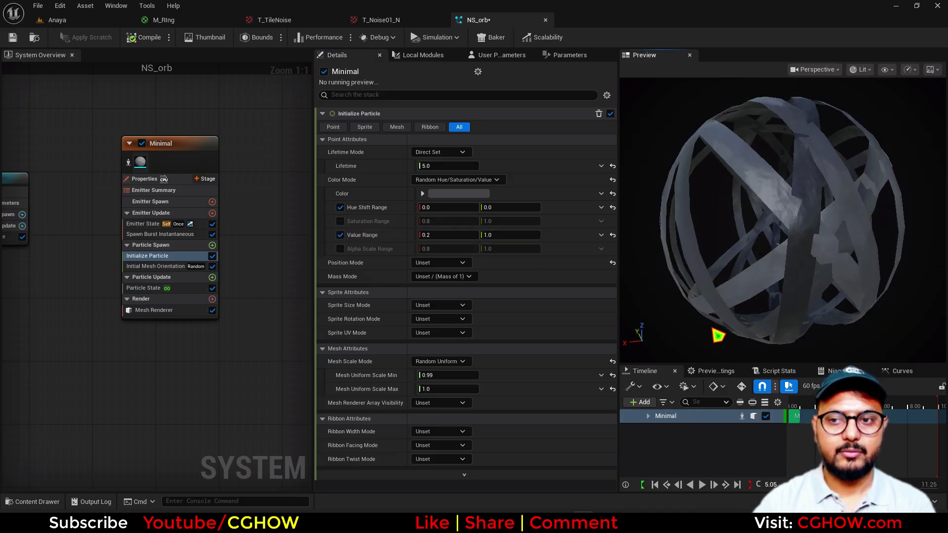
Save NS_orb and close the T_Noise01_N and T_TileNoise texture editors
{"action": "left_click", "coordinate": [11, 38]}
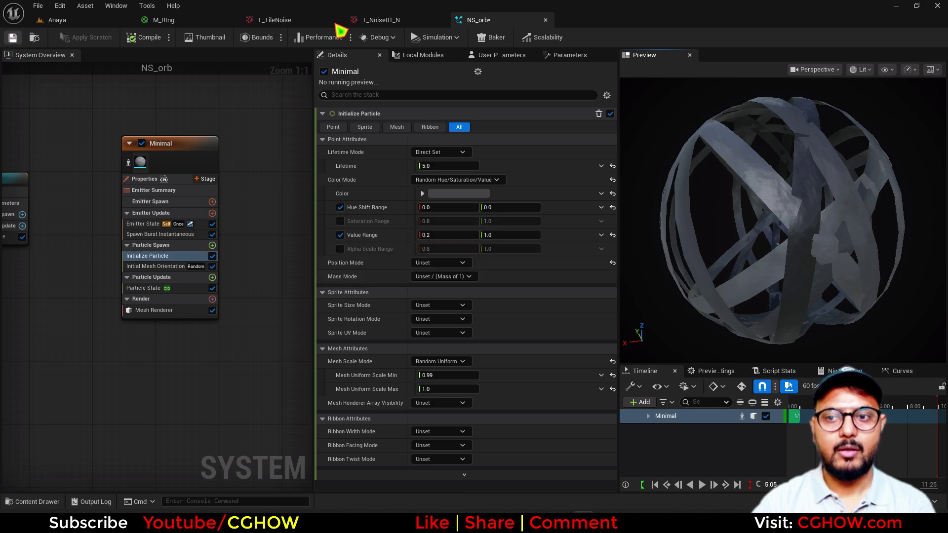
{"action": "middle_click", "coordinate": [382, 21]}
{"action": "middle_click", "coordinate": [305, 21]}
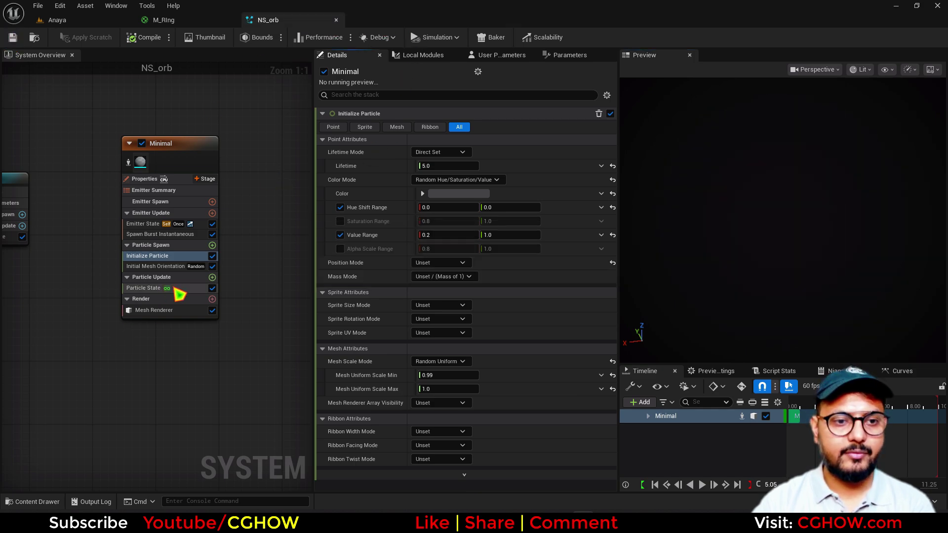
Add a Dynamic Material Parameters module to the emitter's Particle Update stage
{"action": "left_click", "coordinate": [212, 277]}
{"action": "type", "text": "dy"}
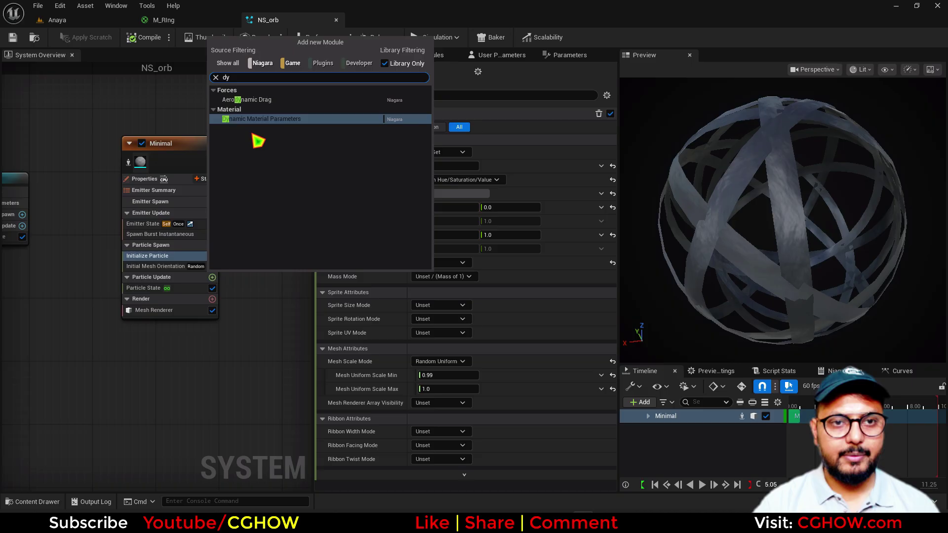
{"action": "left_click", "coordinate": [254, 119]}
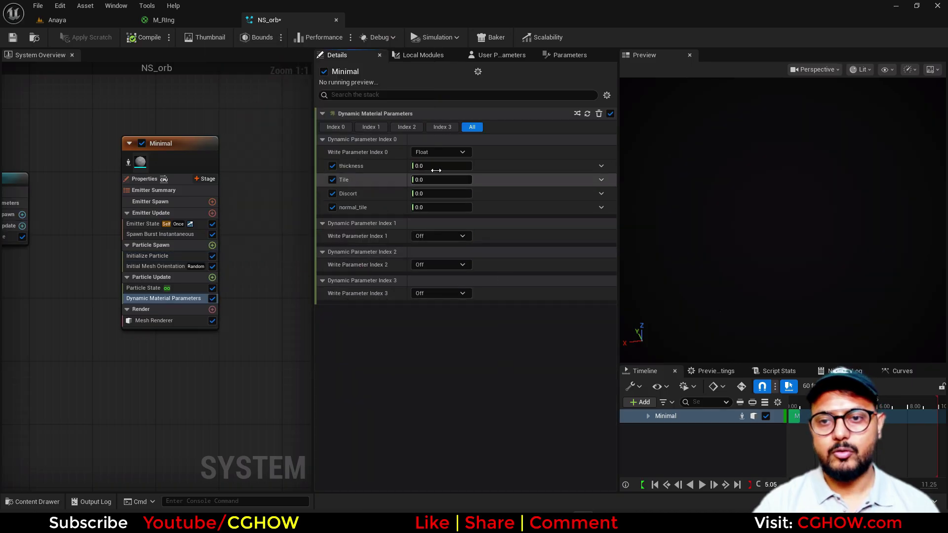
Set the dynamic parameters thickness to 0.02, Tile and normal_tile to 1, and Discort to about 0.136
{"action": "type", "text": "0.02"}
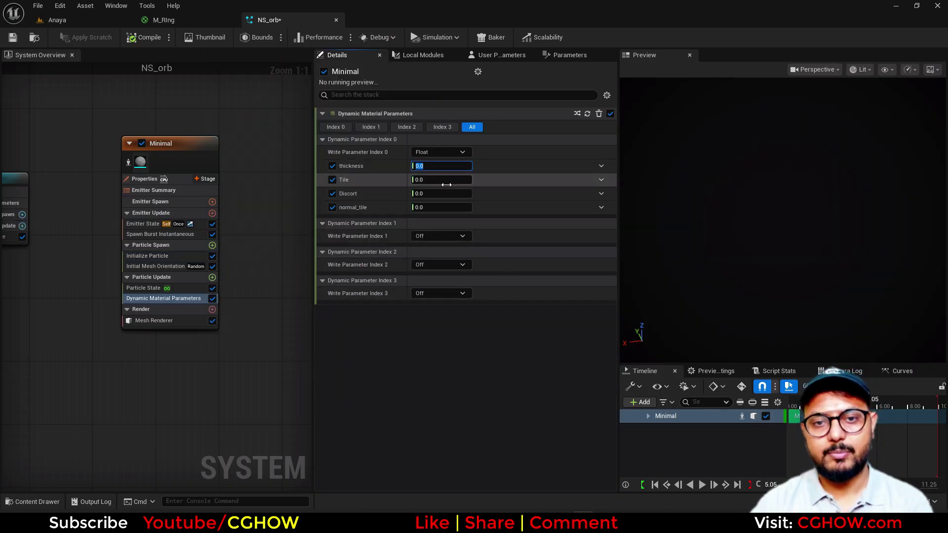
{"action": "key", "text": "Return"}
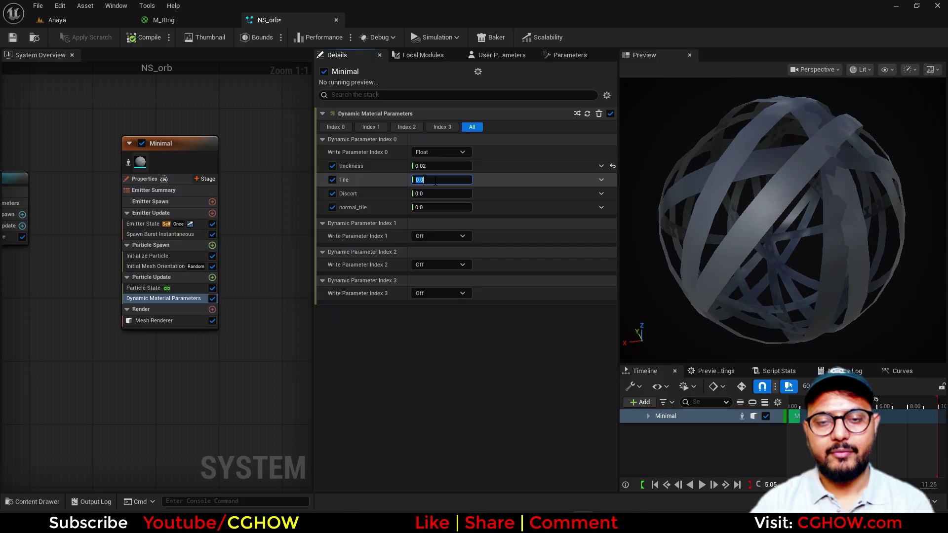
{"action": "type", "text": "1"}
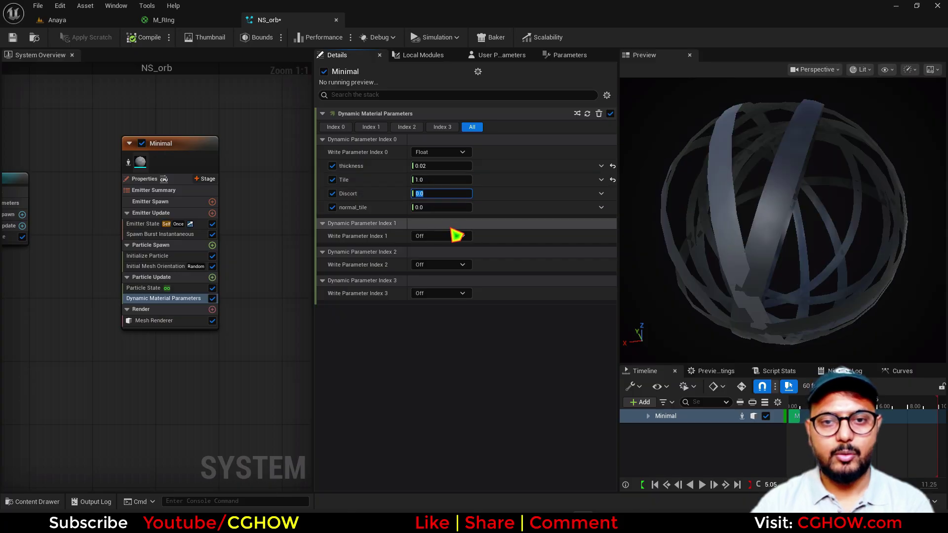
{"action": "left_click", "coordinate": [435, 207]}
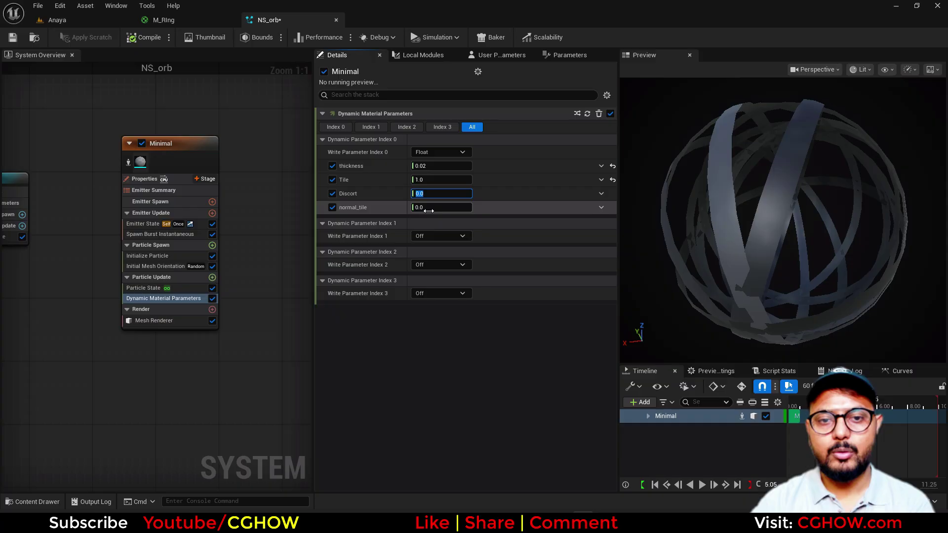
{"action": "type", "text": "1"}
{"action": "key", "text": "Return"}
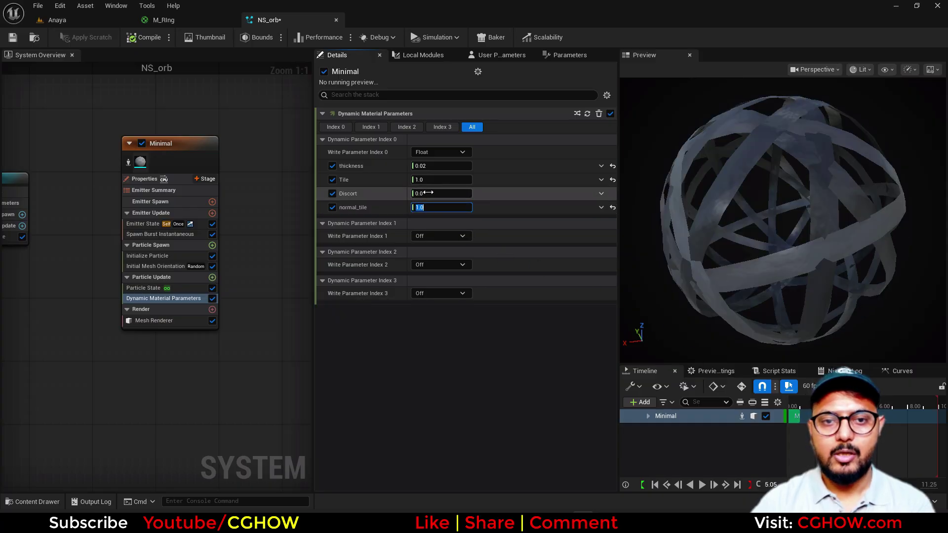
{"action": "left_click_drag", "start_coordinate": [434, 194], "coordinate": [454, 194]}
{"action": "left_click", "coordinate": [815, 226]}
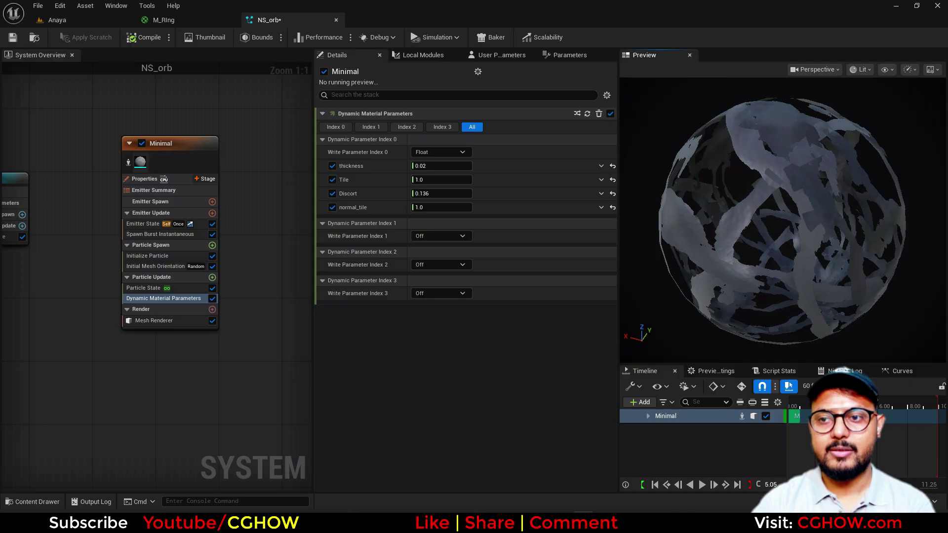
Drive the Discort parameter with a Random Range Float from -0.1 to 0.1
{"action": "left_click", "coordinate": [601, 194]}
{"action": "type", "text": "random"}
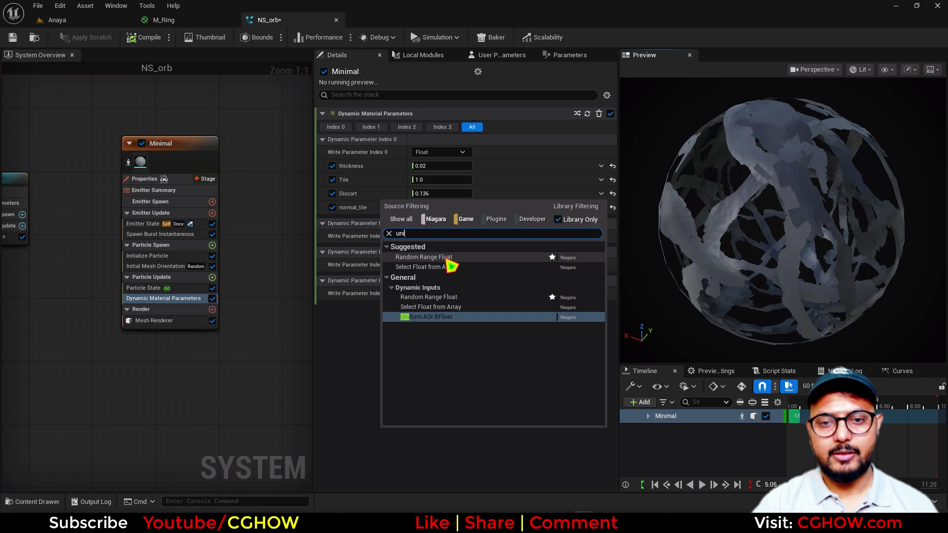
{"action": "left_click", "coordinate": [446, 258]}
{"action": "left_click", "coordinate": [441, 208]}
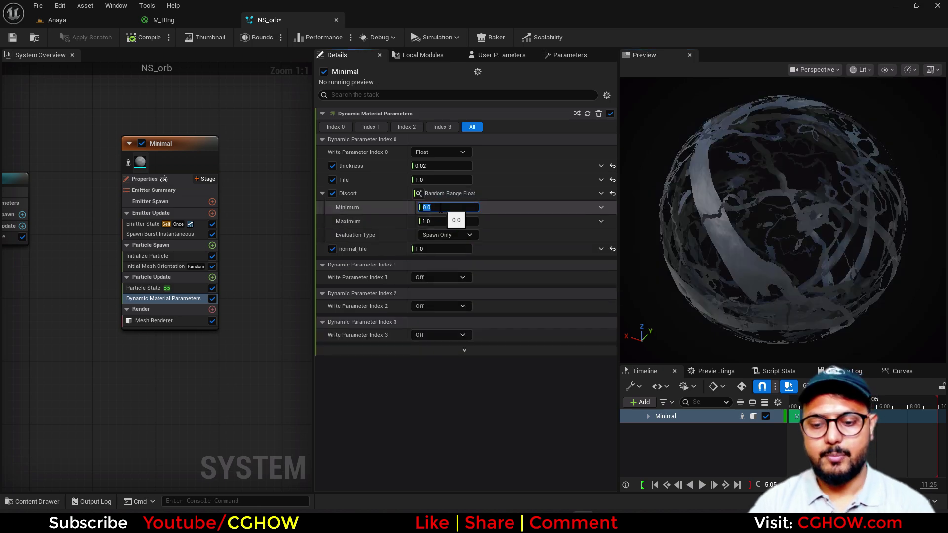
{"action": "type", "text": "-0.1"}
{"action": "left_click", "coordinate": [434, 221]}
{"action": "type", "text": "0.1"}
{"action": "left_click", "coordinate": [626, 233]}
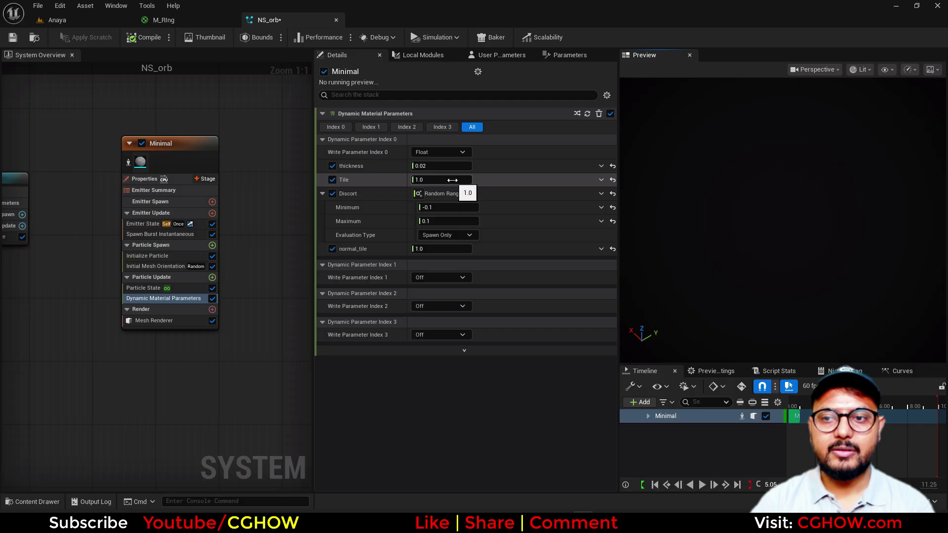
Try Tile values of 20, 1 and 5, and settle on 2
{"action": "left_click", "coordinate": [453, 179]}
{"action": "type", "text": "20"}
{"action": "left_click", "coordinate": [658, 191]}
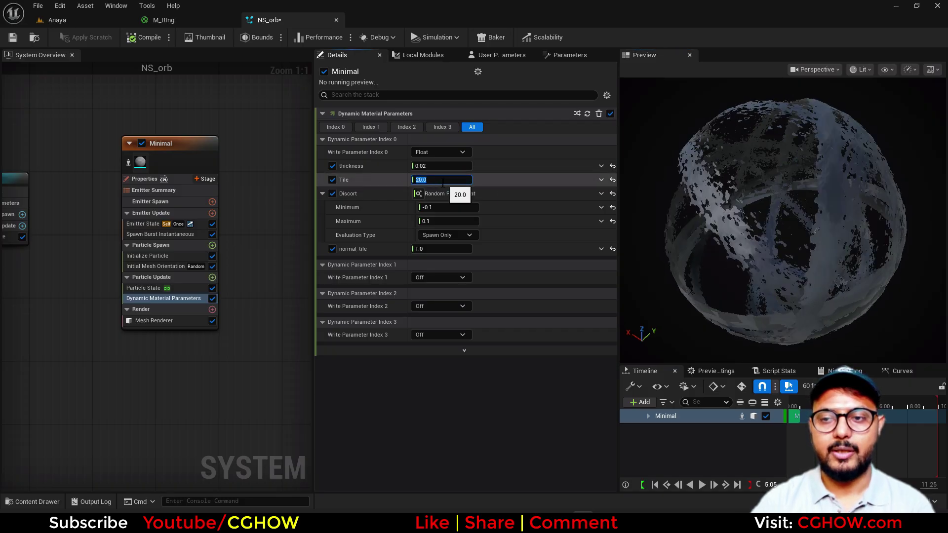
{"action": "type", "text": "1"}
{"action": "key", "text": "Return"}
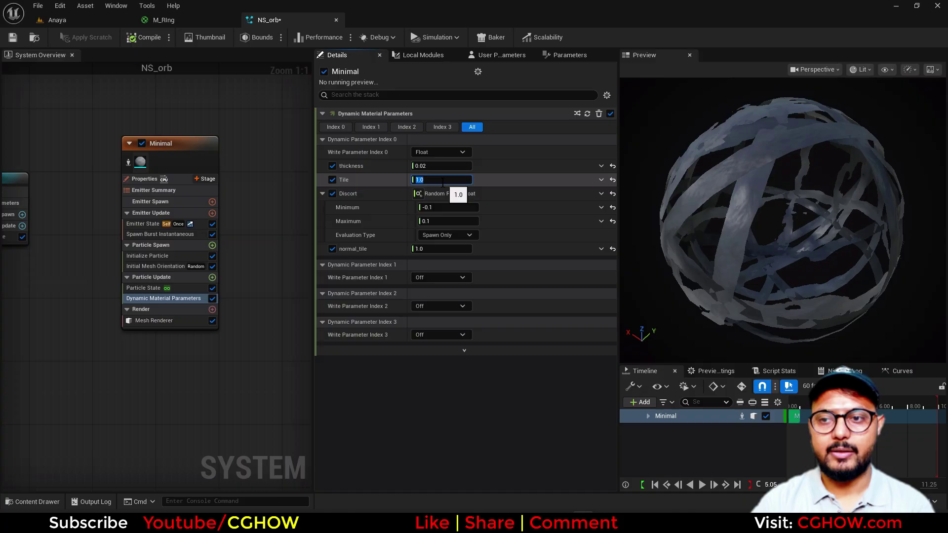
{"action": "type", "text": "5"}
{"action": "key", "text": "Return"}
{"action": "type", "text": "2"}
{"action": "key", "text": "Return"}
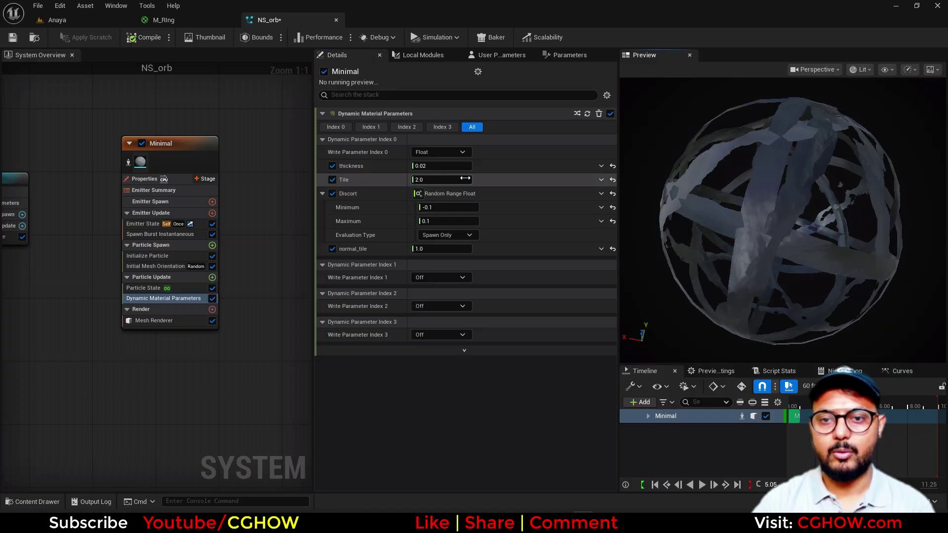
Drive the Tile parameter with a Random Range Float from 1 to 2
{"action": "left_click", "coordinate": [601, 180]}
{"action": "type", "text": "ran"}
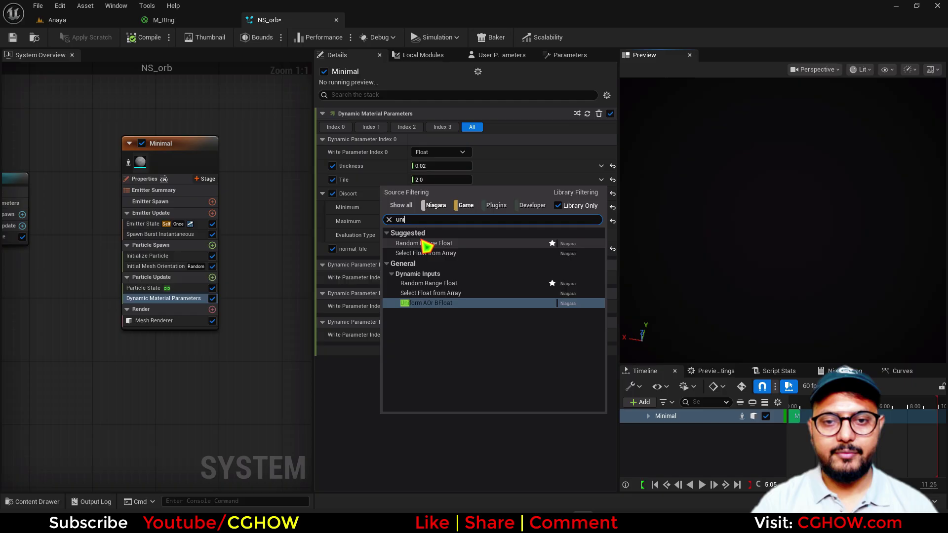
{"action": "left_click", "coordinate": [423, 245]}
{"action": "left_click", "coordinate": [438, 193]}
{"action": "type", "text": "1"}
{"action": "key", "text": "Return"}
{"action": "left_click", "coordinate": [450, 206]}
{"action": "type", "text": "2"}
{"action": "key", "text": "Return"}
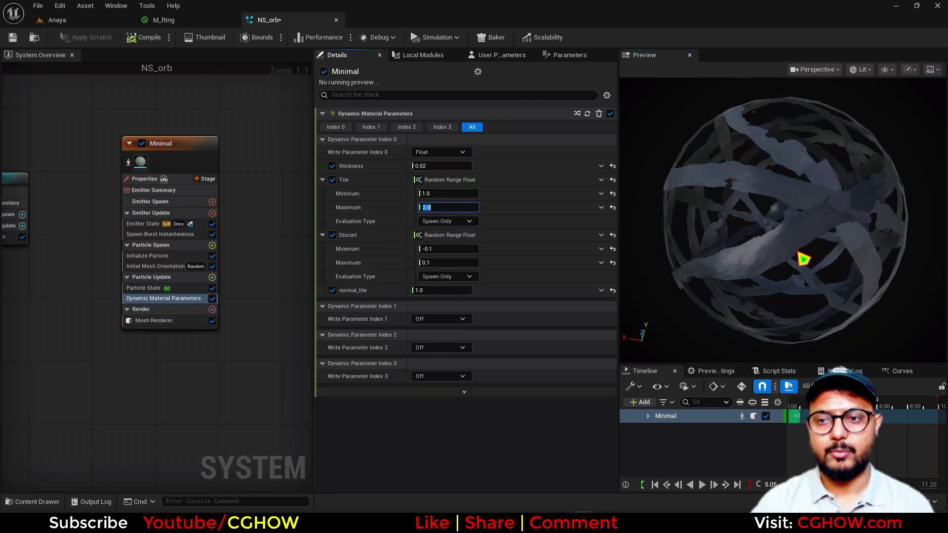
Pause the preview, write Dynamic Parameter Index 1 as Float and set normal_flatness to about -5.01
{"action": "right_click_drag", "start_coordinate": [855, 254], "coordinate": [815, 254]}
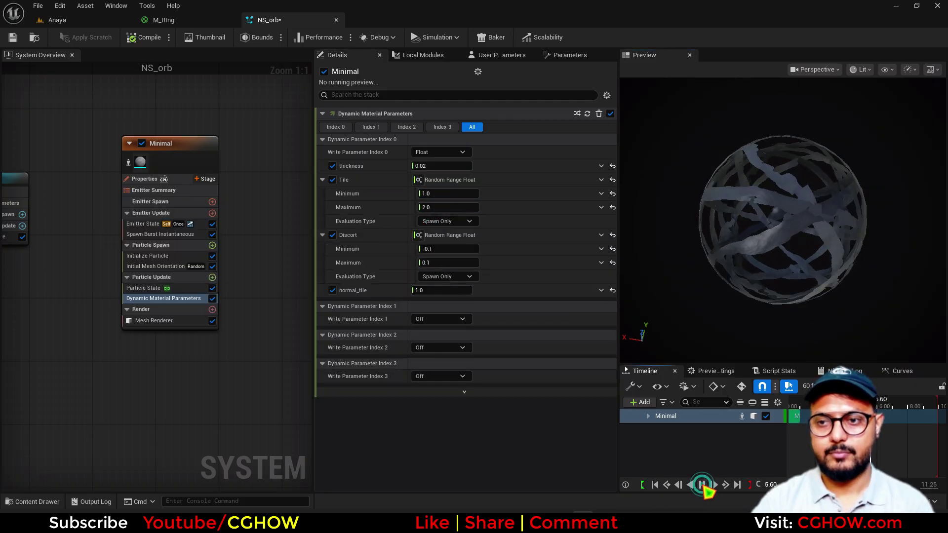
{"action": "left_click", "coordinate": [703, 485]}
{"action": "left_click_drag", "start_coordinate": [812, 279], "coordinate": [676, 284]}
{"action": "right_click_drag", "start_coordinate": [816, 280], "coordinate": [816, 242]}
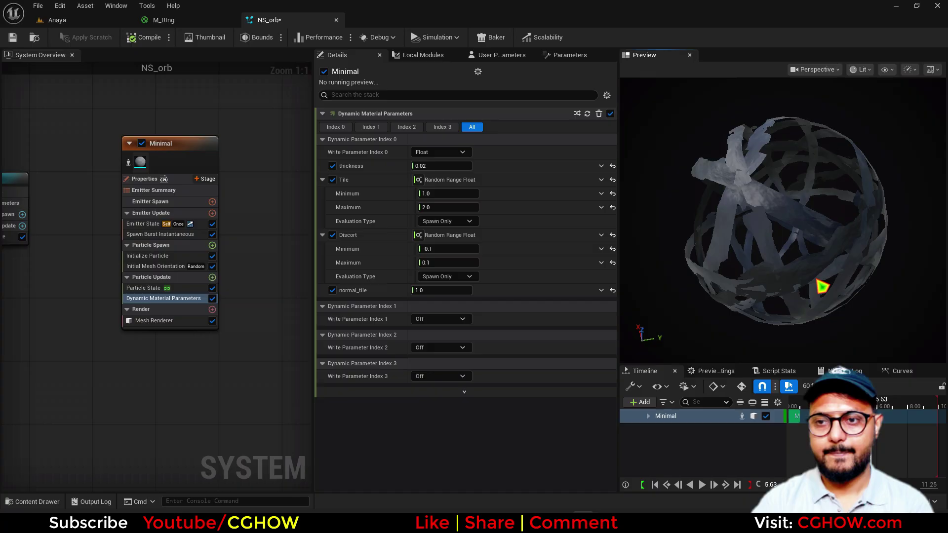
{"action": "left_click_drag", "start_coordinate": [822, 286], "coordinate": [750, 290]}
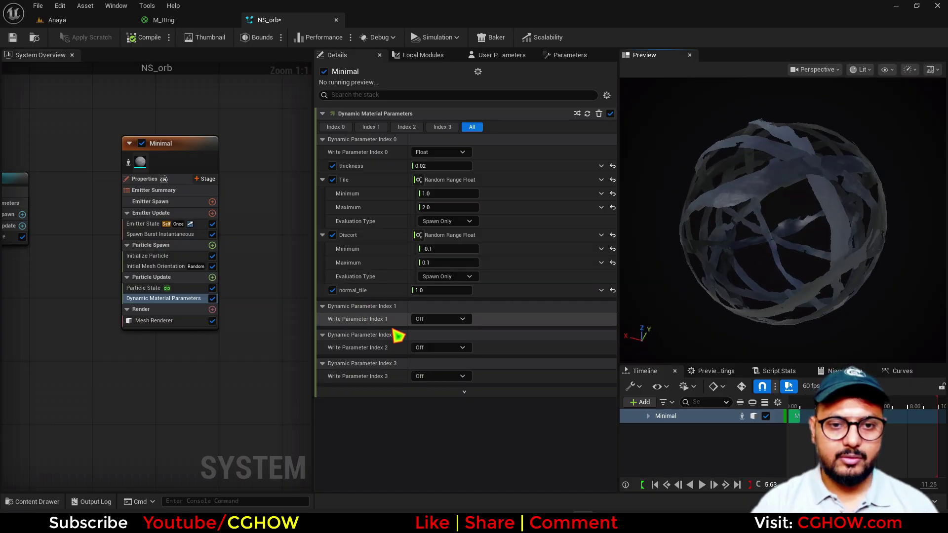
{"action": "left_click", "coordinate": [438, 320]}
{"action": "left_click", "coordinate": [437, 345]}
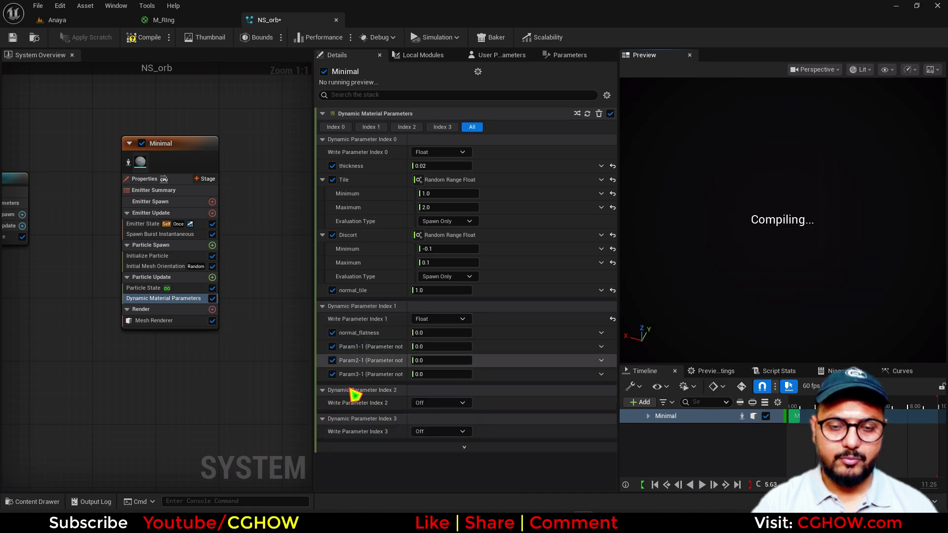
{"action": "left_click_drag", "start_coordinate": [431, 333], "coordinate": [441, 338]}
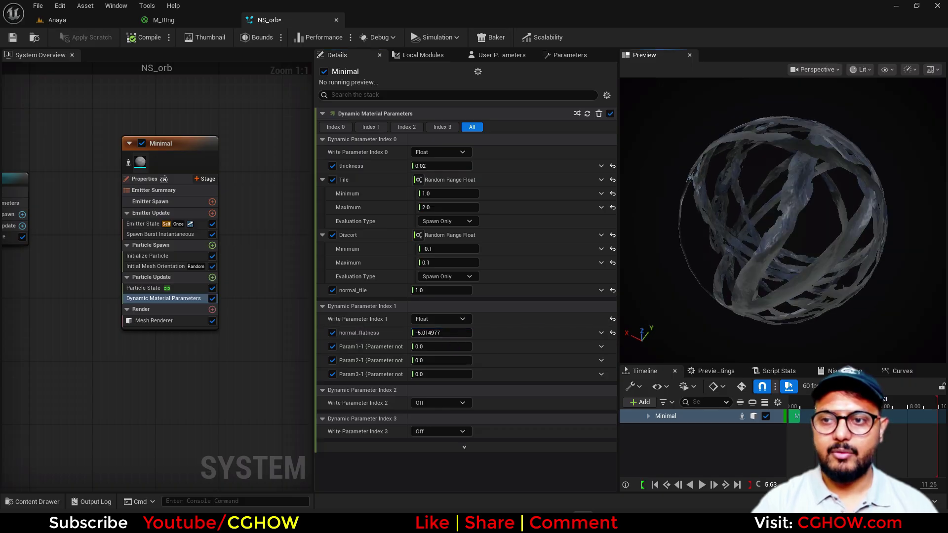
Enable Local Space for the Minimal emitter and place NS_orb from the dark_orb folder on the level's stone platform
{"action": "left_click", "coordinate": [157, 181]}
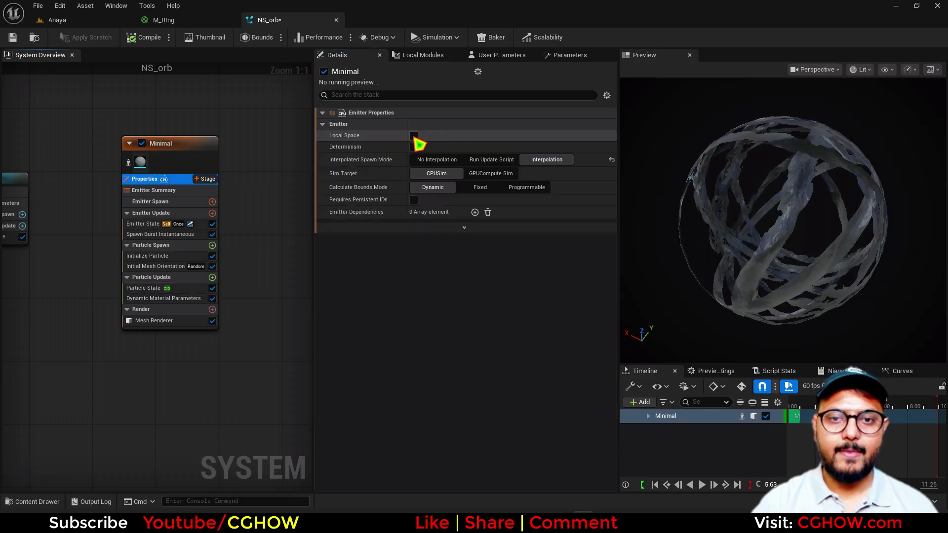
{"action": "left_click", "coordinate": [414, 136]}
{"action": "left_click", "coordinate": [34, 38]}
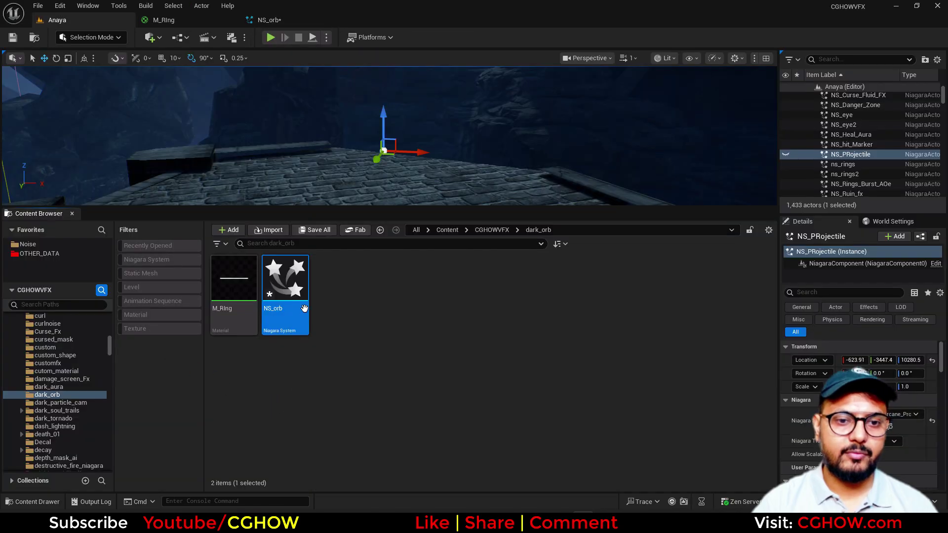
{"action": "left_click_drag", "start_coordinate": [346, 216], "coordinate": [326, 163]}
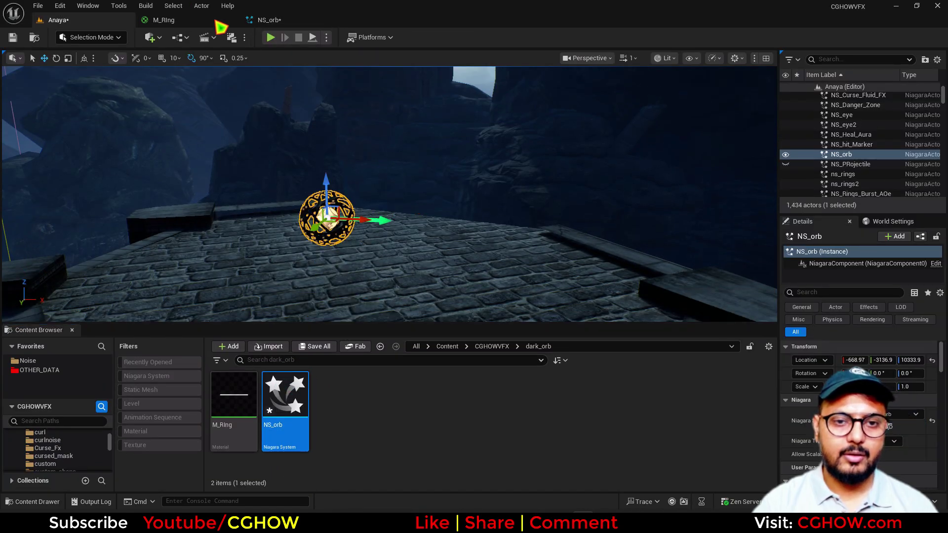
Try a Mesh Uniform Scale range of 9.99 to 10 in Initialize Particle and check the orb's size in the level
{"action": "left_click", "coordinate": [269, 19]}
{"action": "left_click", "coordinate": [207, 255]}
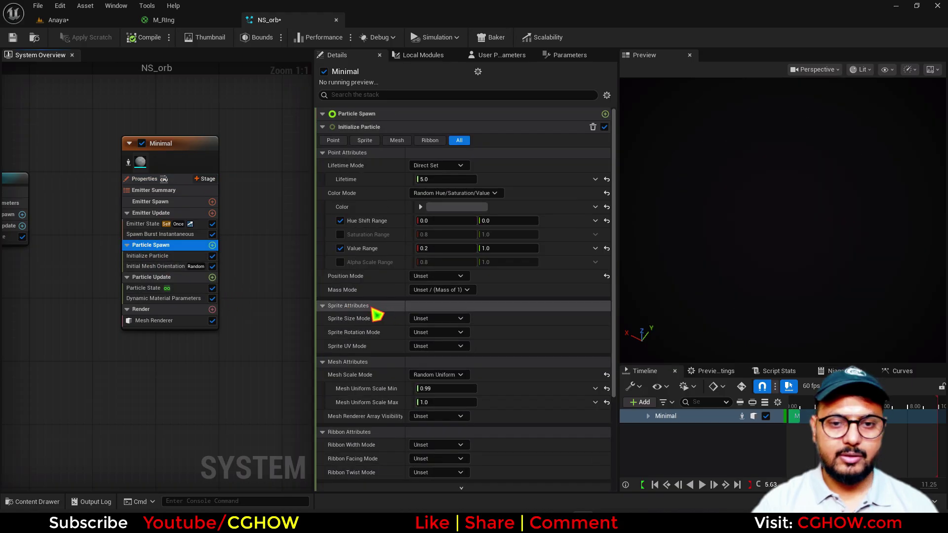
{"action": "left_click", "coordinate": [432, 390]}
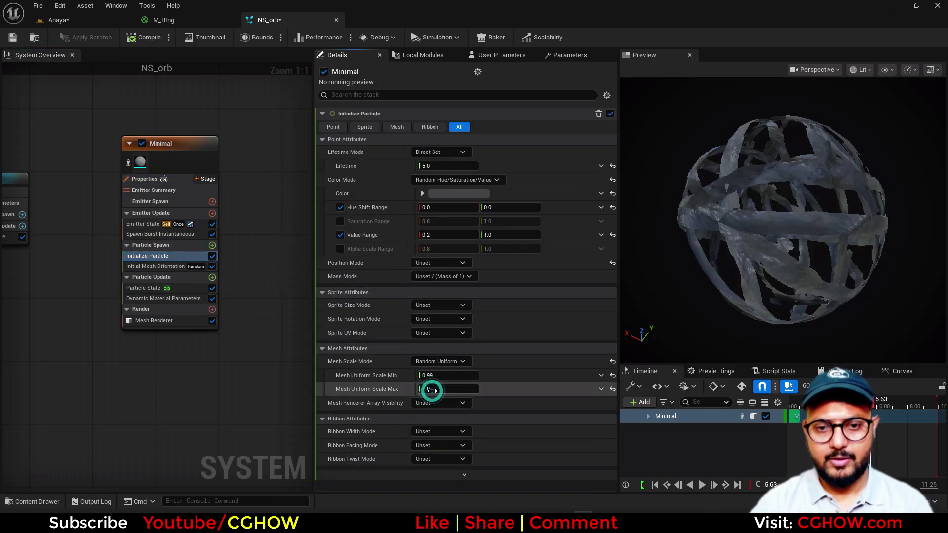
{"action": "type", "text": "10"}
{"action": "left_click", "coordinate": [435, 376]}
{"action": "type", "text": "9.9"}
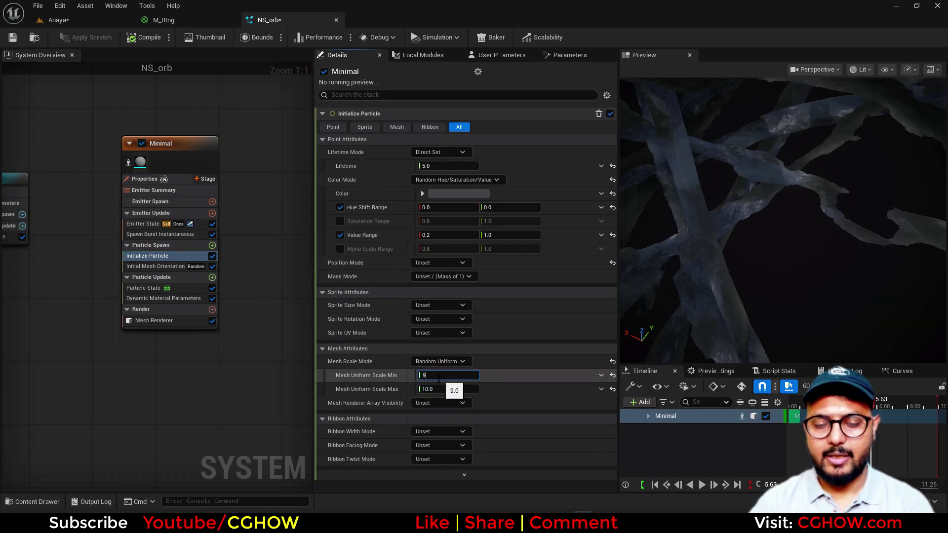
{"action": "type", "text": "9"}
{"action": "left_click", "coordinate": [879, 260]}
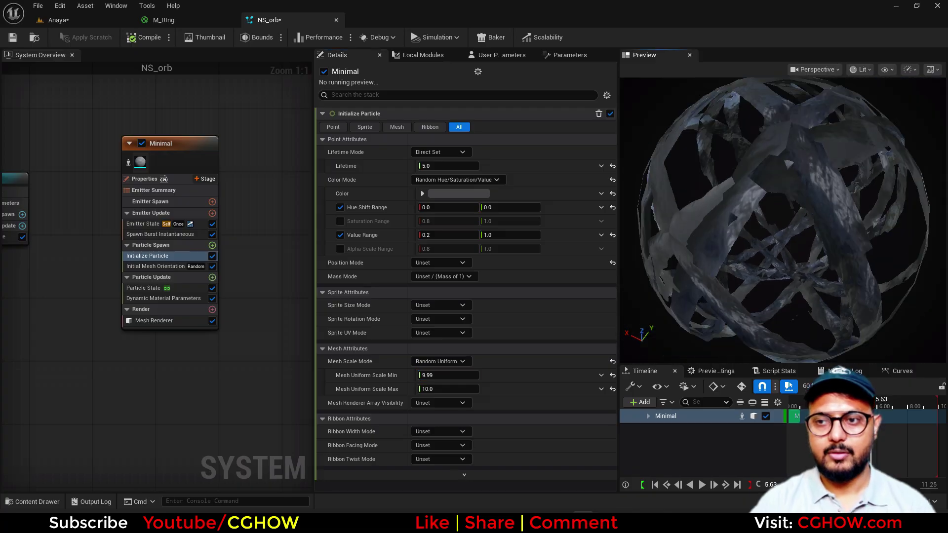
{"action": "left_click", "coordinate": [58, 20]}
{"action": "key", "text": "f"}
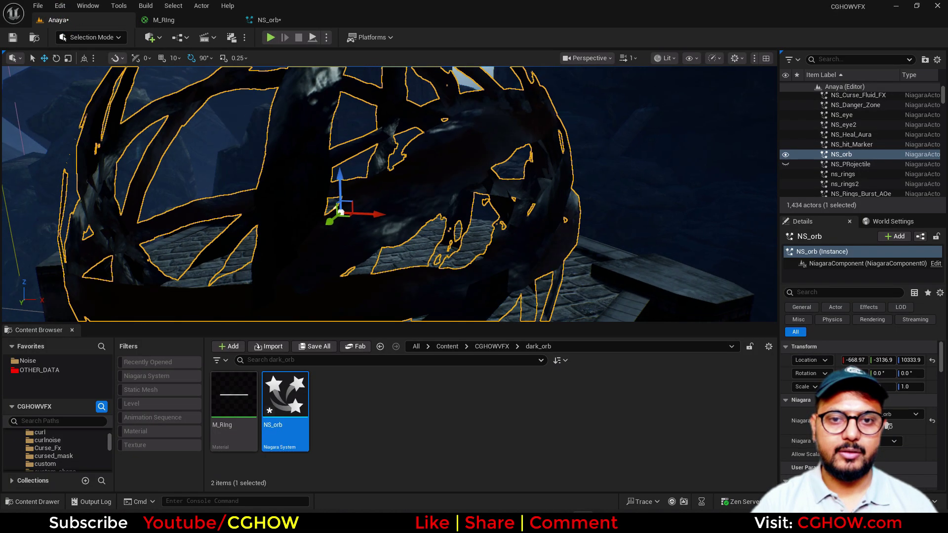
Set the Mesh Uniform Scale Min to 3.99 and Max to 4 in NS_orb's Initialize Particle module
{"action": "left_click", "coordinate": [275, 20]}
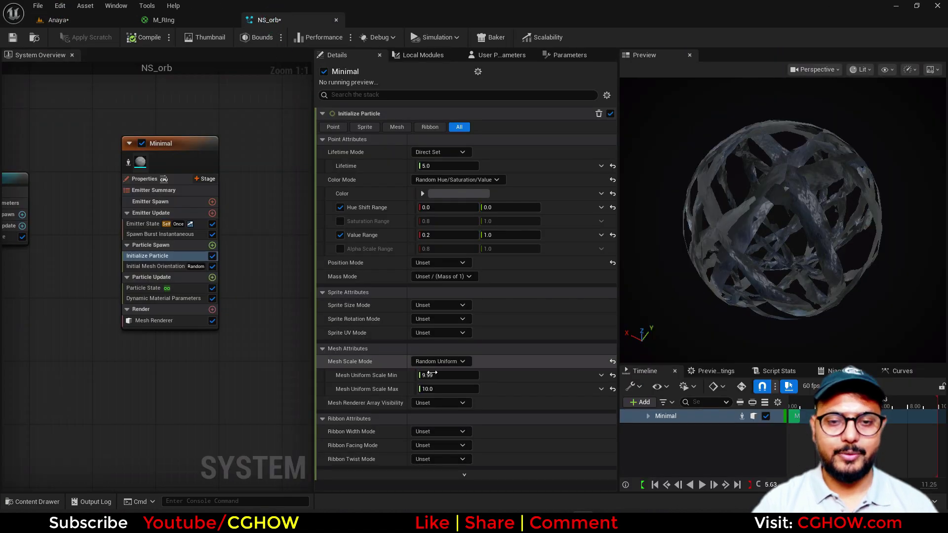
{"action": "left_click", "coordinate": [441, 389]}
{"action": "type", "text": "4"}
{"action": "key", "text": "Return"}
{"action": "left_click", "coordinate": [435, 375]}
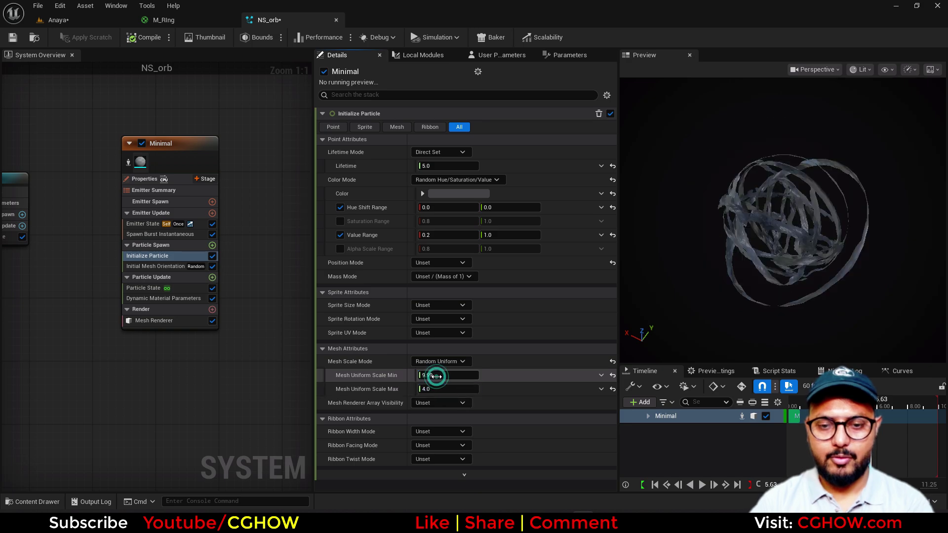
{"action": "type", "text": "3.99"}
{"action": "key", "text": "Return"}
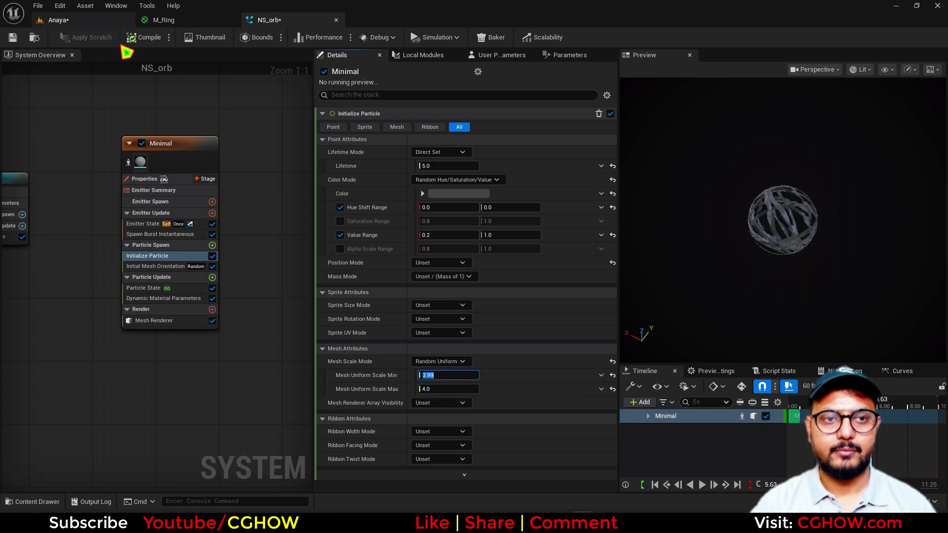
Reposition the NS_orb actor in the level above the platform, at about X -612.9, Y -3136.9, Z 10384
{"action": "left_click", "coordinate": [91, 20]}
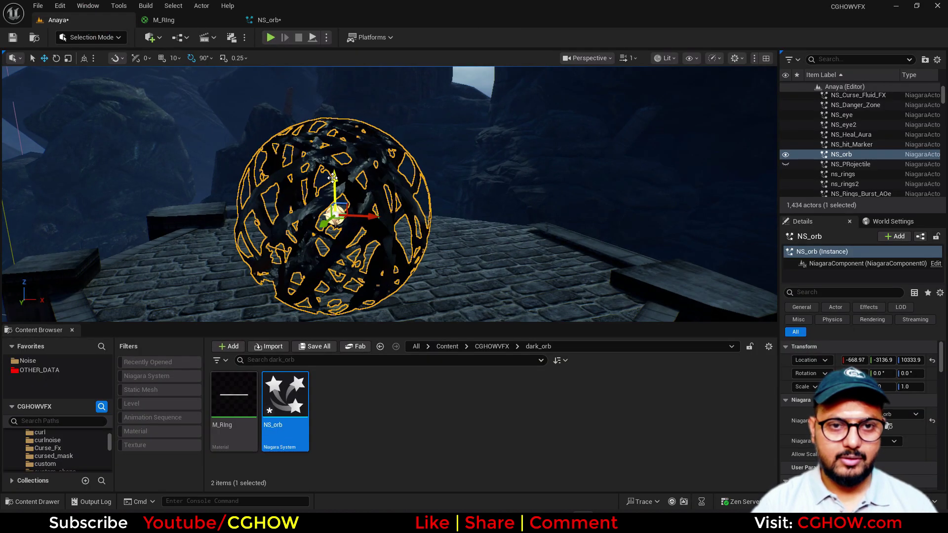
{"action": "left_click_drag", "start_coordinate": [365, 195], "coordinate": [393, 197]}
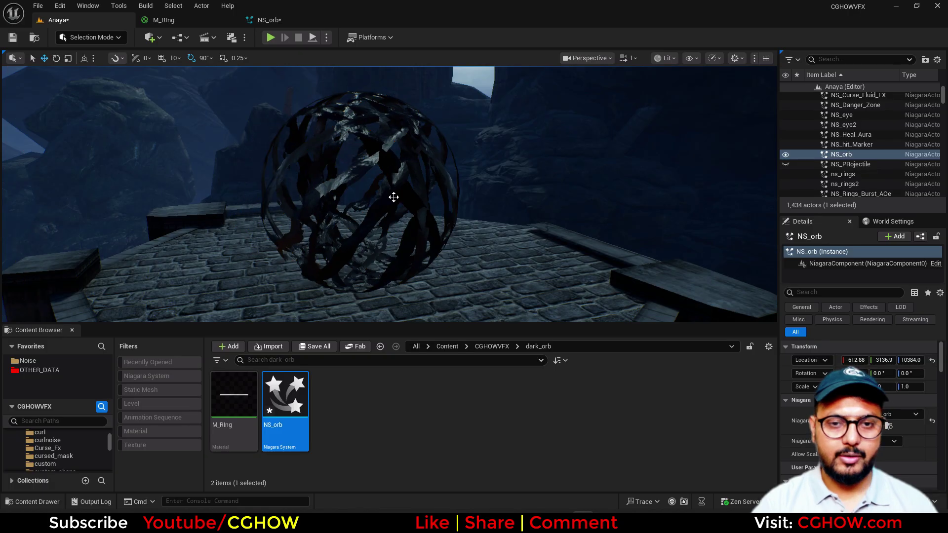
{"action": "key", "text": "s"}
{"action": "right_click_drag", "start_coordinate": [474, 243], "coordinate": [457, 254]}
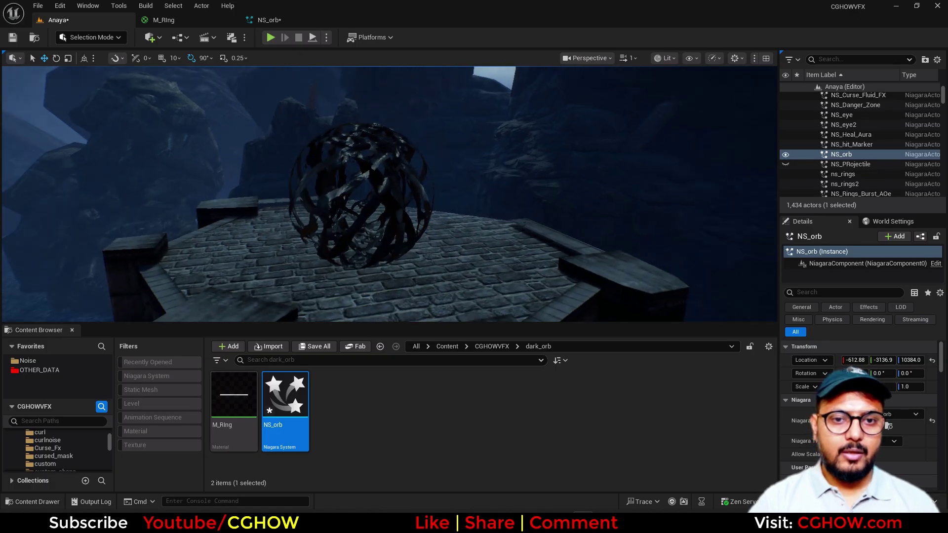
Place a point light in the level beside the orb, just above the platform
{"action": "left_click", "coordinate": [160, 39]}
{"action": "mouse_move", "coordinate": [241, 148]}
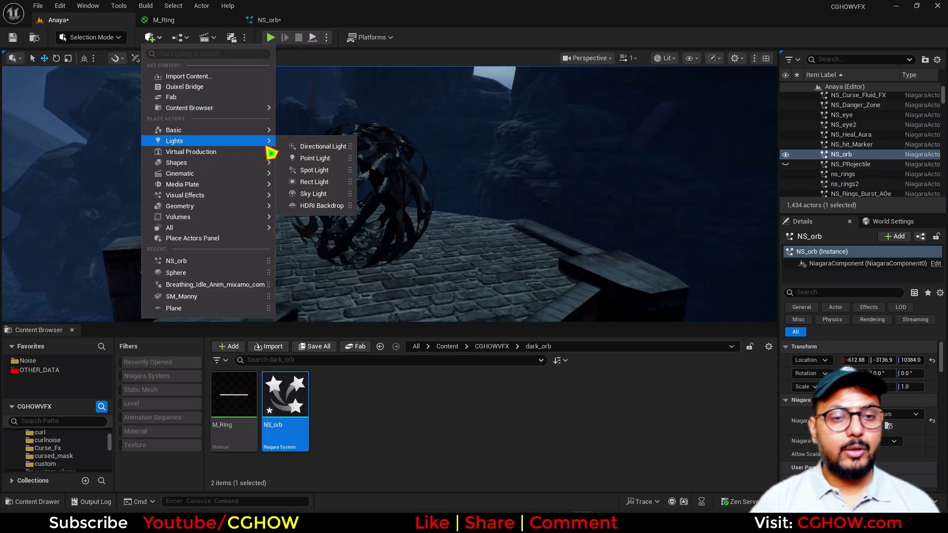
{"action": "left_click_drag", "start_coordinate": [329, 159], "coordinate": [360, 239]}
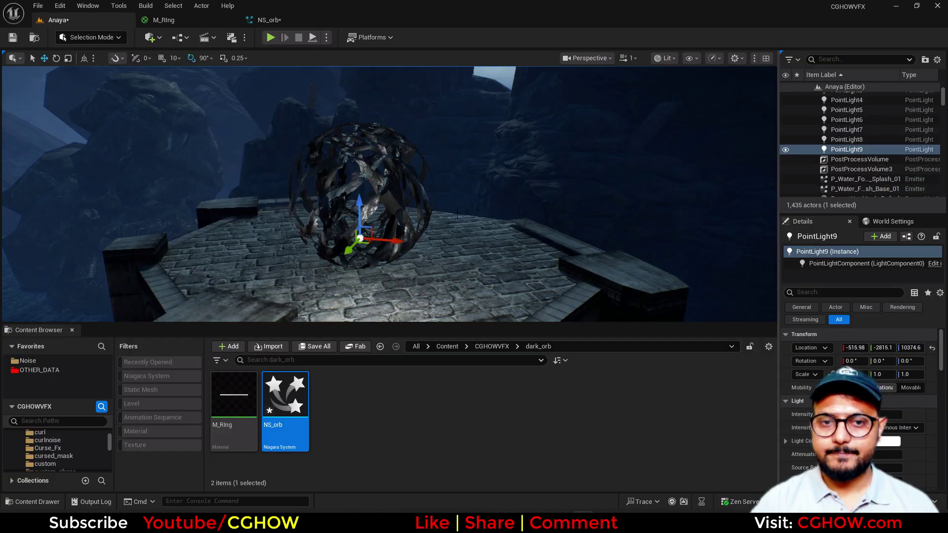
Set the point light's color to red (R 1.0, G 0.0, B 0.017) and raise its intensity
{"action": "left_click", "coordinate": [871, 441]}
{"action": "left_click_drag", "start_coordinate": [732, 311], "coordinate": [738, 304]}
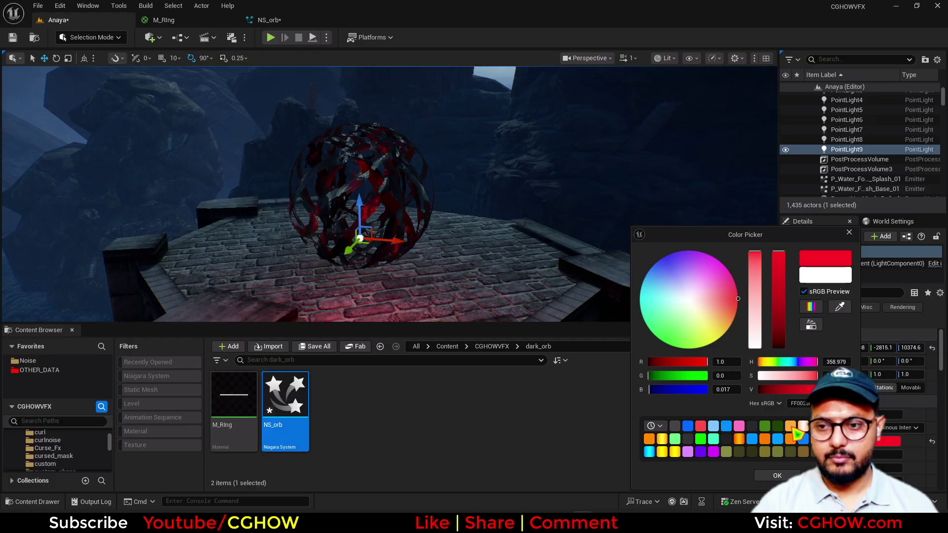
{"action": "left_click", "coordinate": [776, 477]}
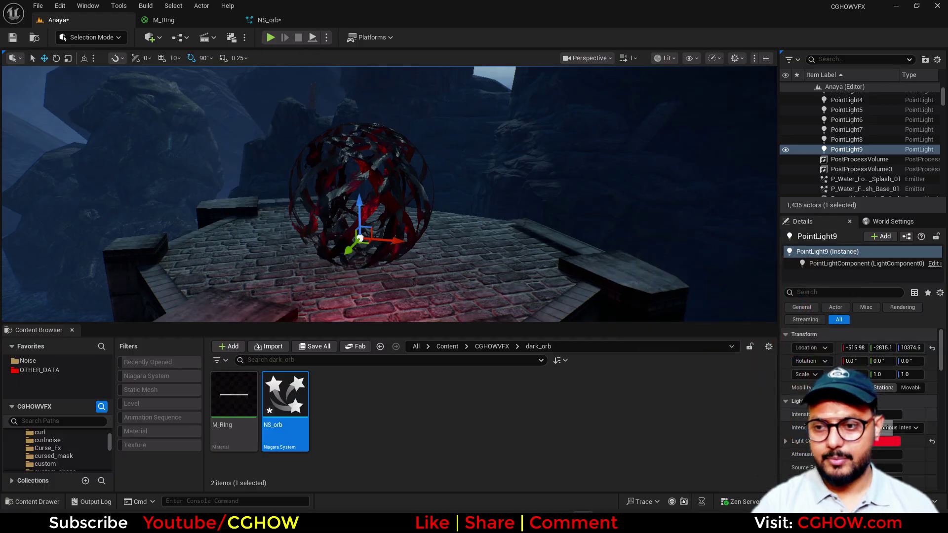
{"action": "key", "text": "Return"}
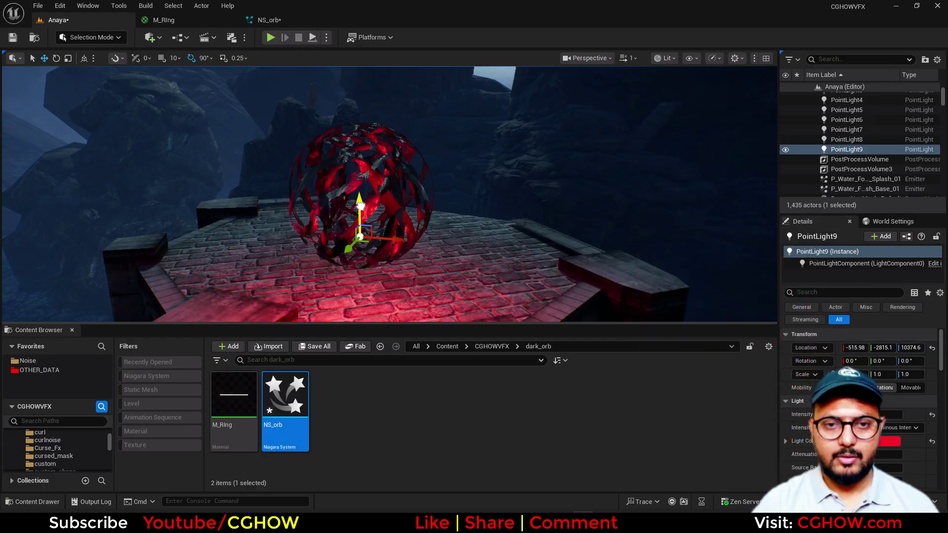
Move the point light inside the orb, to about X -600, Y -3118, Z 10401
{"action": "left_click_drag", "start_coordinate": [361, 206], "coordinate": [360, 175]}
{"action": "left_click_drag", "start_coordinate": [347, 258], "coordinate": [499, 302], "text": "alt"}
{"action": "left_click_drag", "start_coordinate": [431, 247], "coordinate": [444, 309], "text": "alt"}
{"action": "left_click_drag", "start_coordinate": [589, 259], "coordinate": [482, 241]}
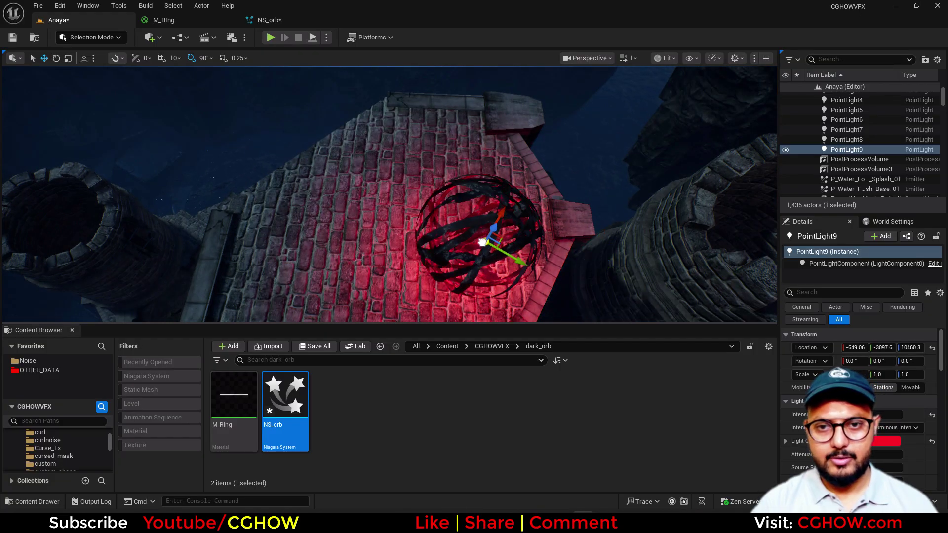
{"action": "right_click_drag", "start_coordinate": [477, 241], "coordinate": [473, 207]}
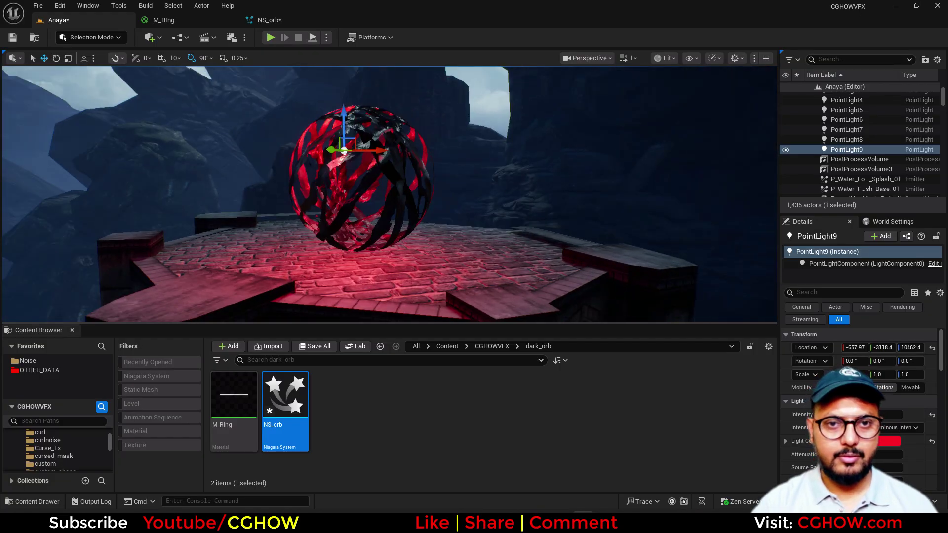
{"action": "left_click_drag", "start_coordinate": [353, 140], "coordinate": [390, 174]}
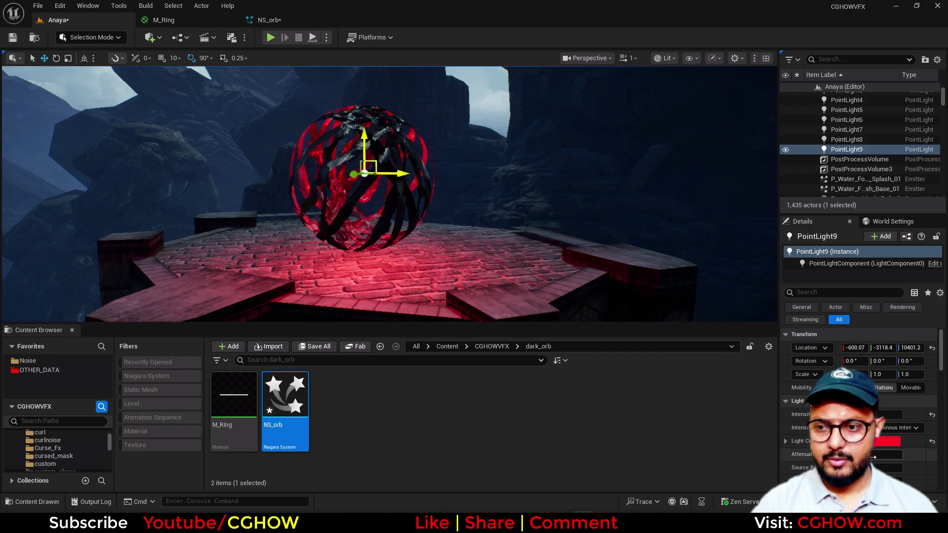
Reduce the point light's attenuation radius and shift the light slightly to about X -605, Z 10390
{"action": "left_click_drag", "start_coordinate": [883, 455], "coordinate": [856, 455]}
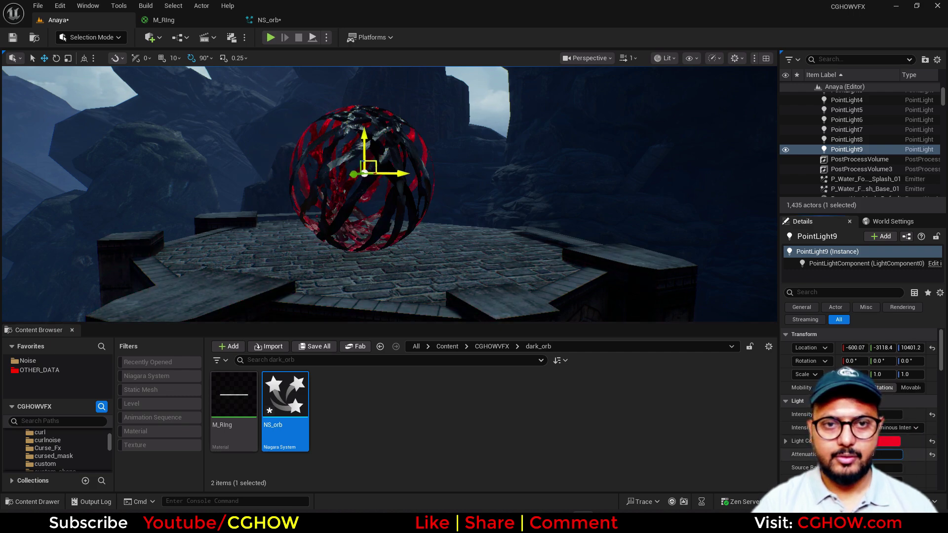
{"action": "right_click_drag", "start_coordinate": [379, 217], "coordinate": [429, 237]}
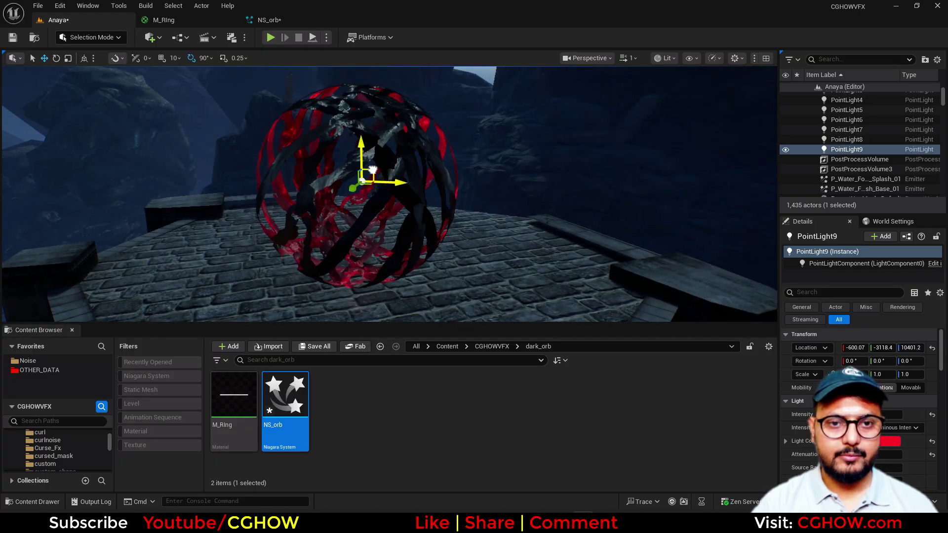
{"action": "left_click_drag", "start_coordinate": [373, 170], "coordinate": [370, 173]}
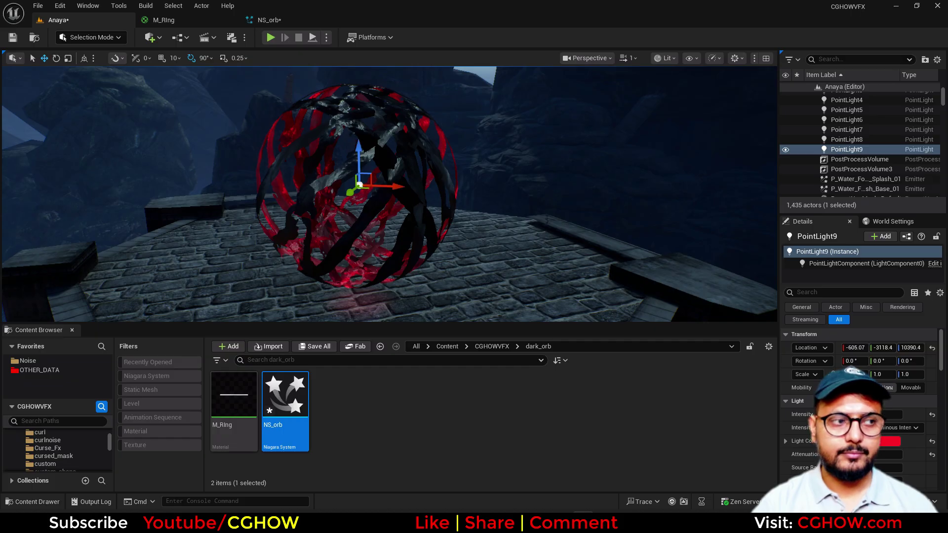
Place a rect light on the floor beside the orb and rotate it about Z to roughly 221.7 degrees
{"action": "scroll", "coordinate": [458, 194], "scroll_direction": "down", "scroll_amount": 3}
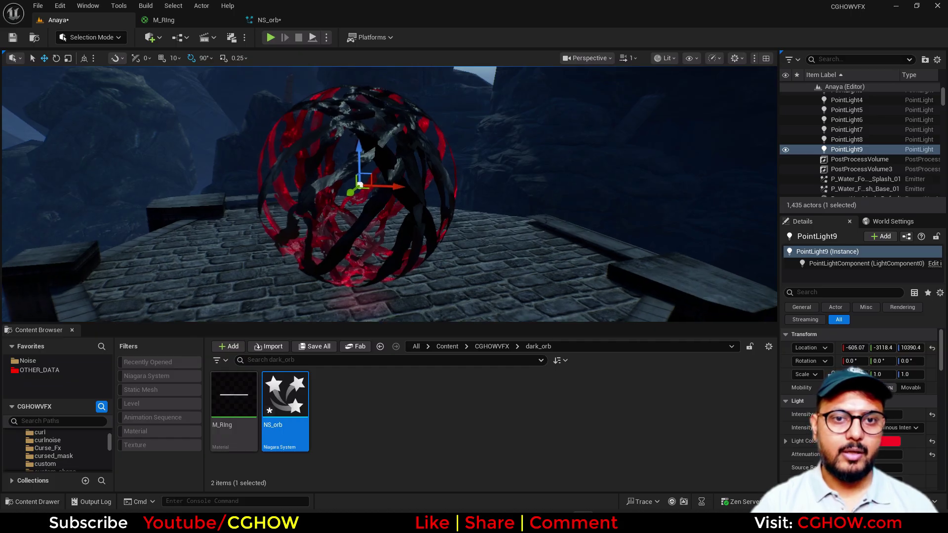
{"action": "left_click", "coordinate": [150, 39]}
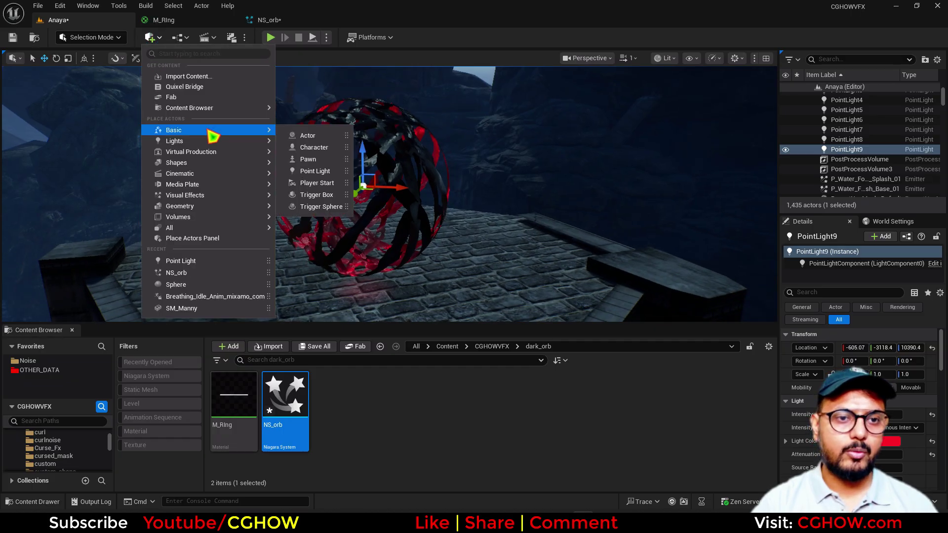
{"action": "mouse_move", "coordinate": [226, 142]}
{"action": "left_click_drag", "start_coordinate": [334, 157], "coordinate": [508, 279]}
{"action": "left_click", "coordinate": [191, 58]}
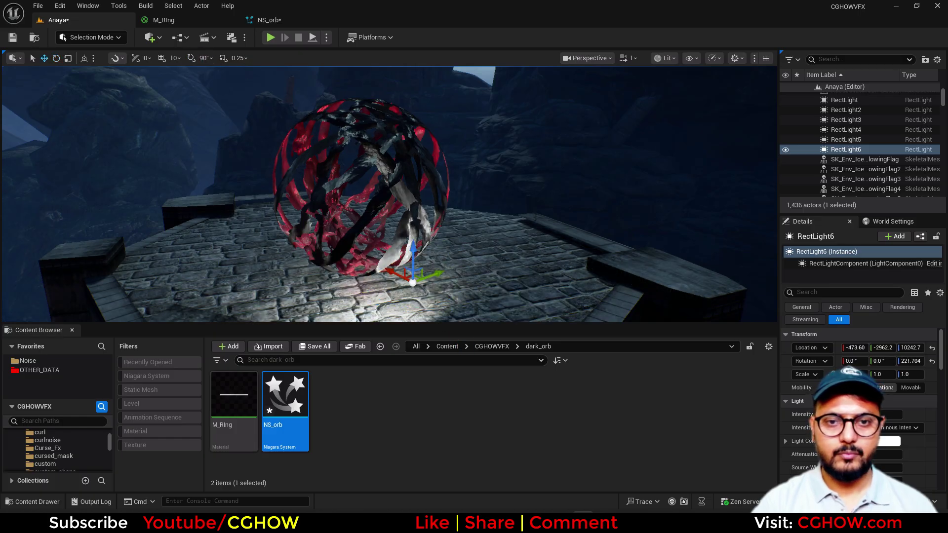
Raise the rect light above the floor beside the orb to about X -392, Y -2798, Z 10486 and tilt it about Y to roughly -12.1 degrees
{"action": "left_click_drag", "start_coordinate": [415, 122], "coordinate": [478, 187]}
{"action": "key", "text": "e"}
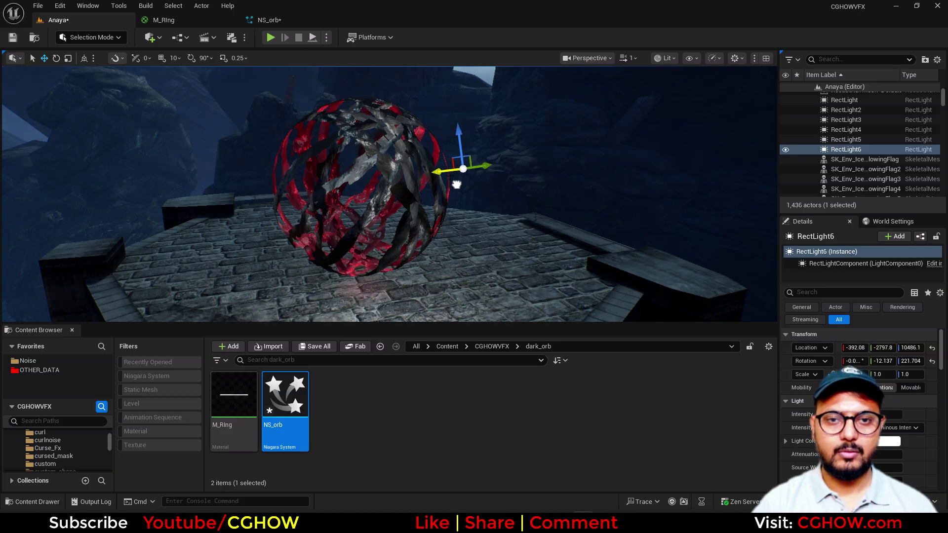
Set normal_flatness in NS_orb's Dynamic Material Parameters to about -2.447 and check the orb in the level
{"action": "left_click", "coordinate": [271, 19]}
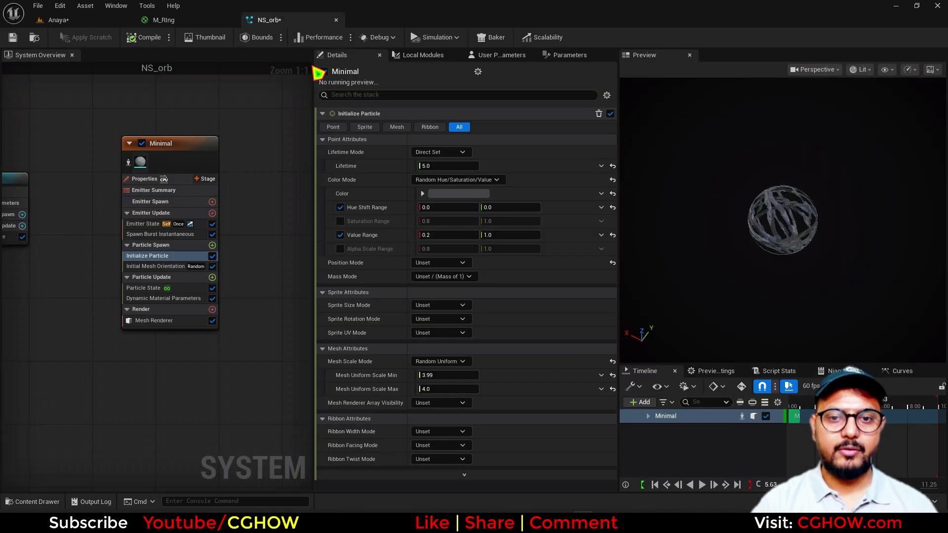
{"action": "left_click", "coordinate": [154, 299]}
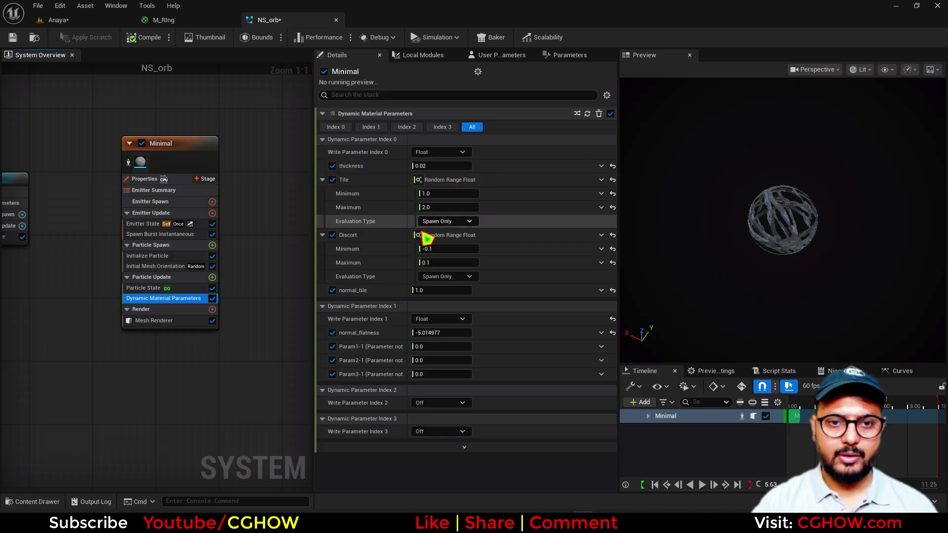
{"action": "left_click_drag", "start_coordinate": [434, 332], "coordinate": [493, 333]}
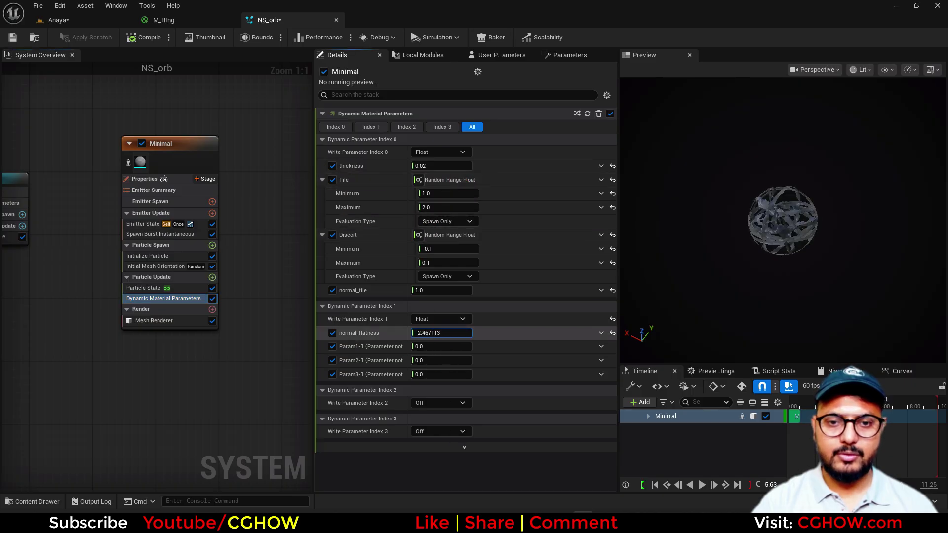
{"action": "left_click", "coordinate": [97, 21]}
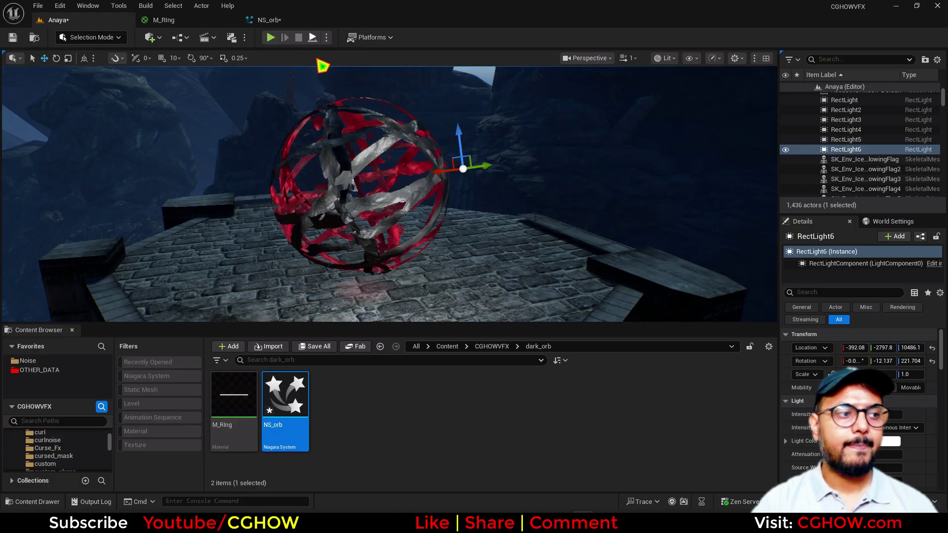
Make the thickness parameter in NS_orb a Random Range Float from 0.01 to 0.02 and check the orb in the level
{"action": "left_click", "coordinate": [302, 21]}
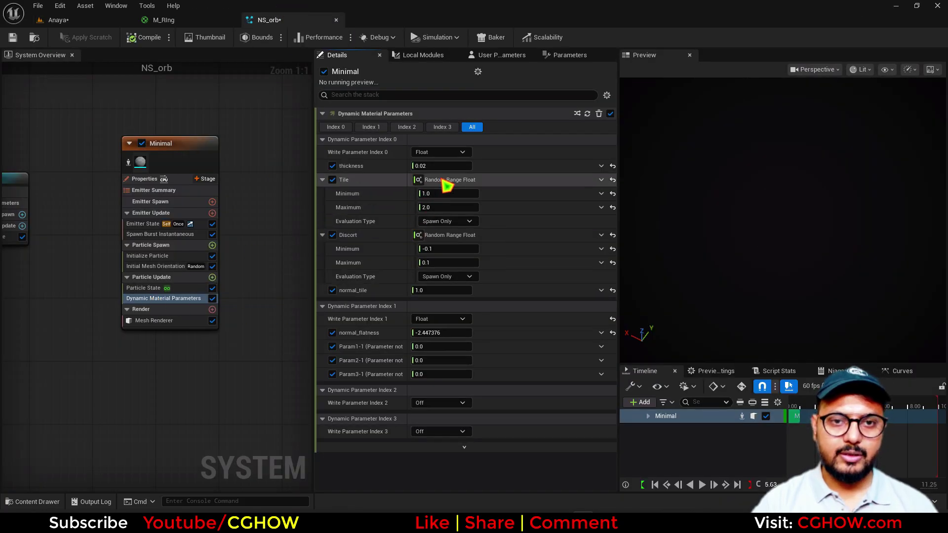
{"action": "left_click", "coordinate": [600, 167]}
{"action": "type", "text": "ra"}
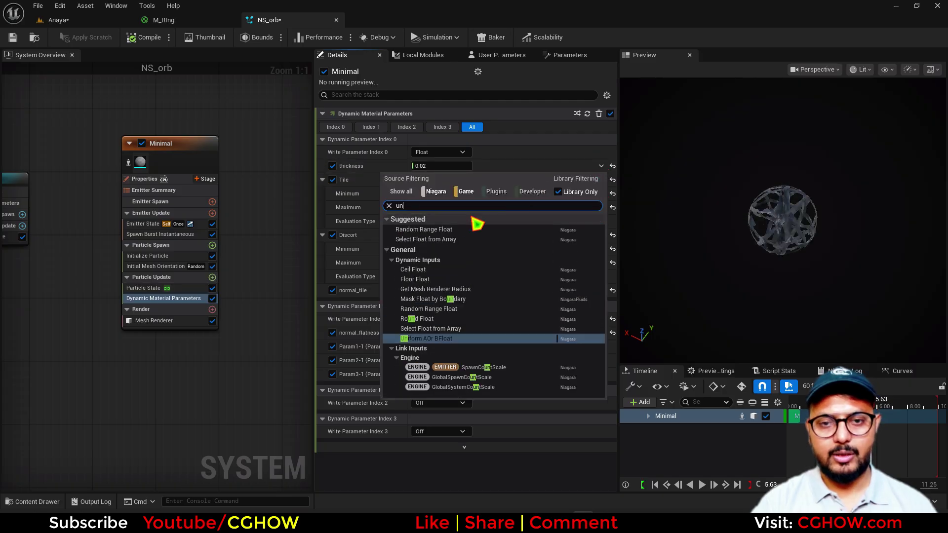
{"action": "left_click", "coordinate": [446, 230]}
{"action": "left_click", "coordinate": [439, 180]}
{"action": "type", "text": ".0.01"}
{"action": "key", "text": "Tab"}
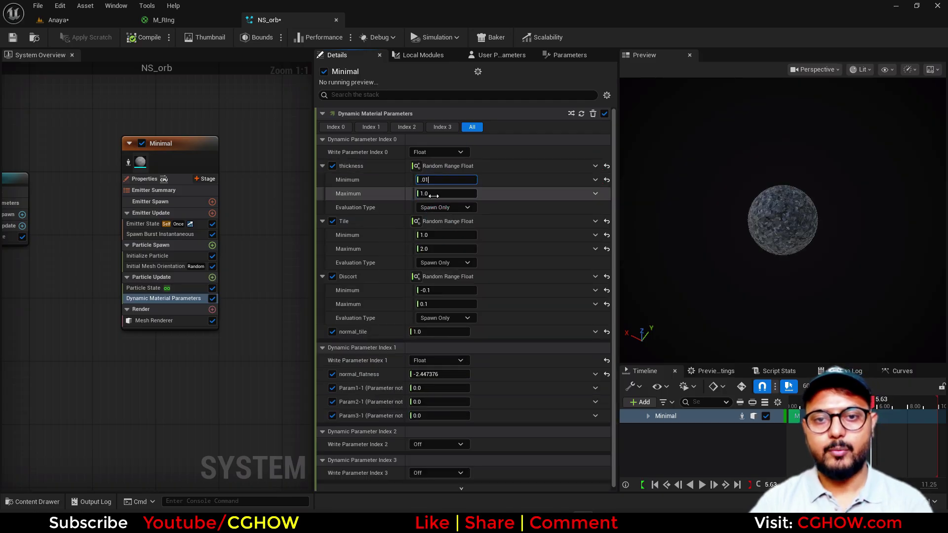
{"action": "type", "text": "0.02"}
{"action": "key", "text": "Return"}
{"action": "left_click", "coordinate": [105, 22]}
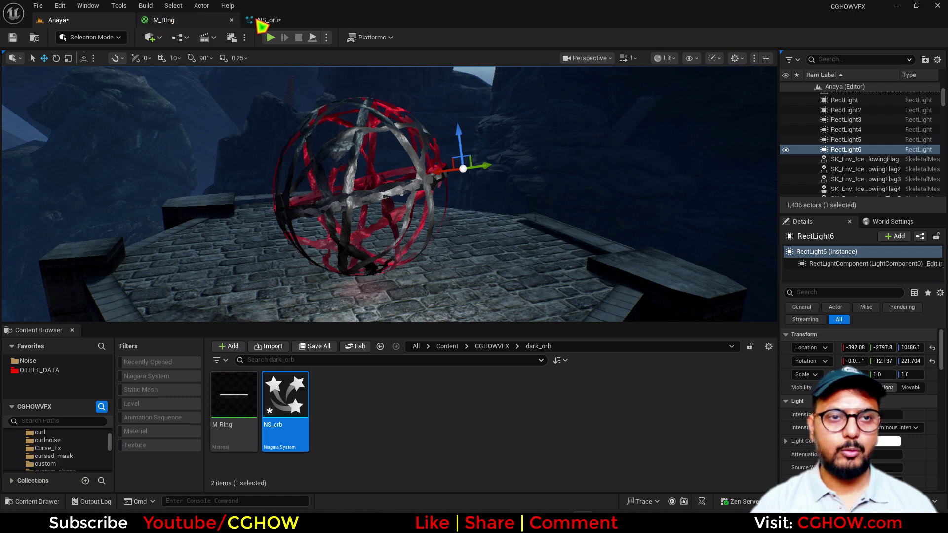
Duplicate the Minimal emitter beside the original in NS_orb
{"action": "left_click", "coordinate": [262, 20]}
{"action": "left_click", "coordinate": [143, 233]}
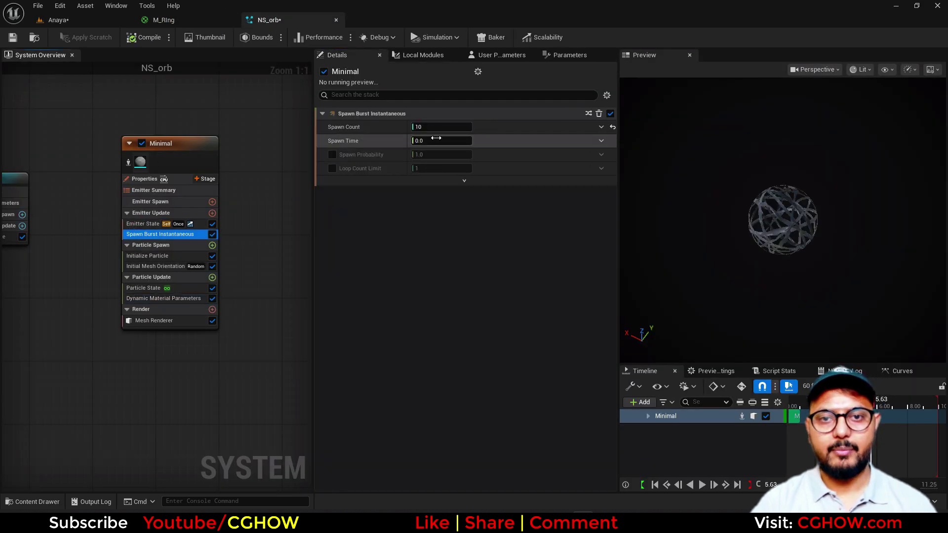
{"action": "left_click", "coordinate": [183, 144]}
{"action": "key", "text": "ctrl+c"}
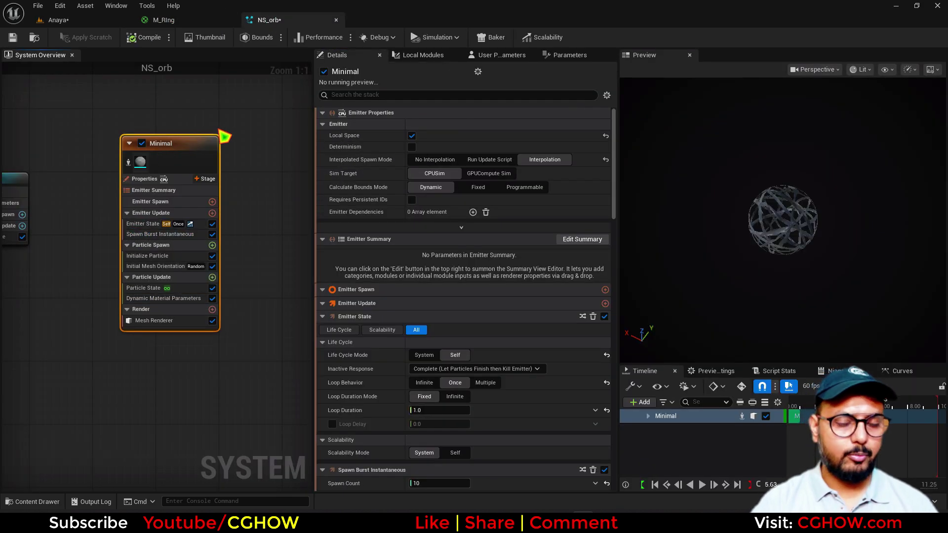
{"action": "right_click_drag", "start_coordinate": [271, 127], "coordinate": [197, 129]}
{"action": "left_click", "coordinate": [200, 126]}
{"action": "key", "text": "ctrl+v"}
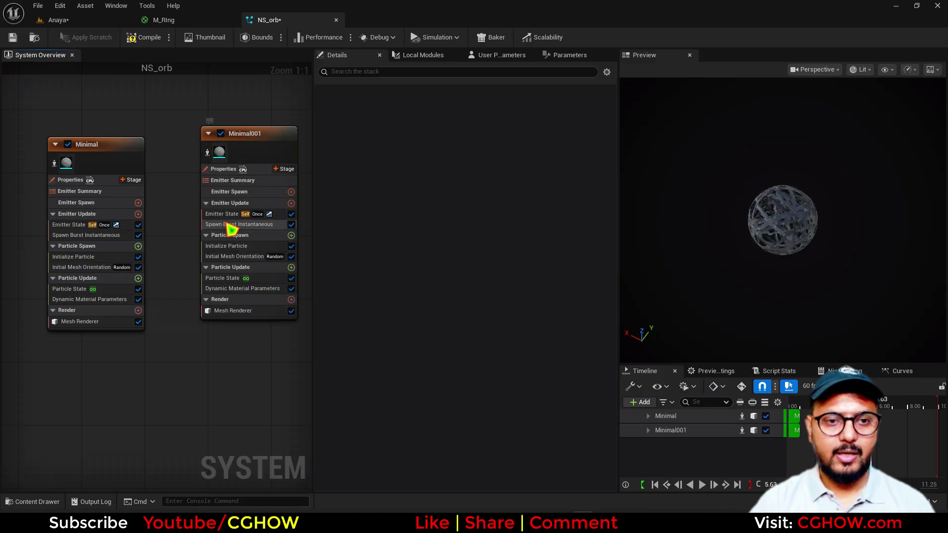
Set the duplicated emitter's random thickness range to a minimum of 0.005 and a maximum of 0.01
{"action": "left_click", "coordinate": [241, 288]}
{"action": "left_click", "coordinate": [444, 193]}
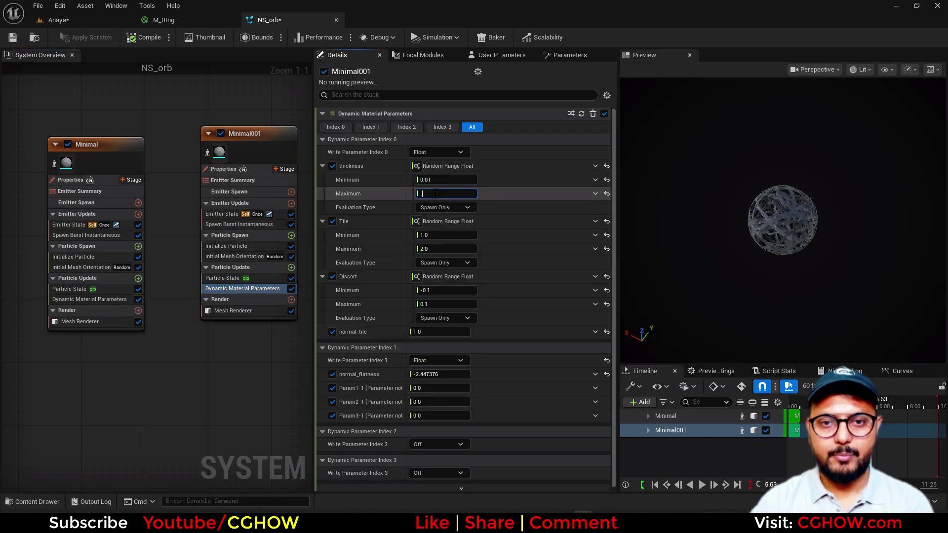
{"action": "type", "text": ".01"}
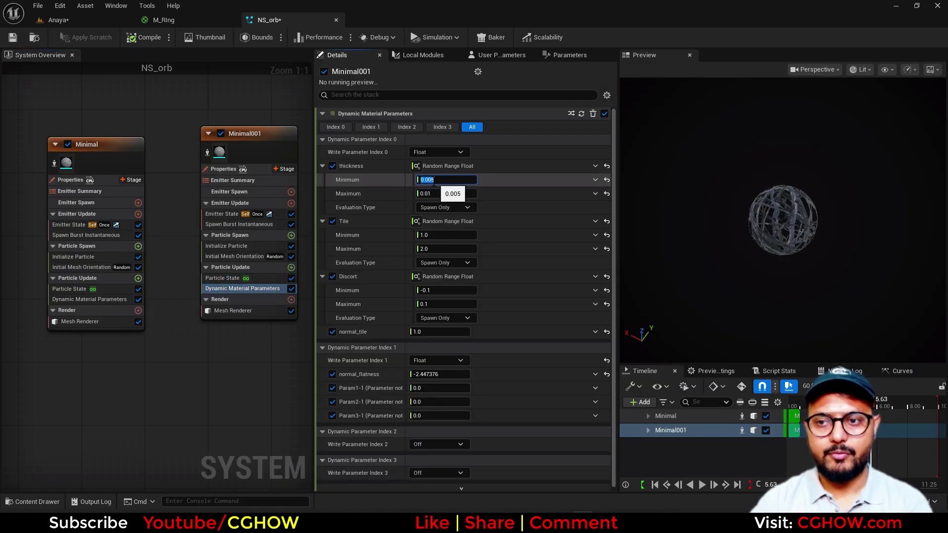
Examine the denser orb in the level from farther back, with the viewport enlarged
{"action": "left_click", "coordinate": [95, 20]}
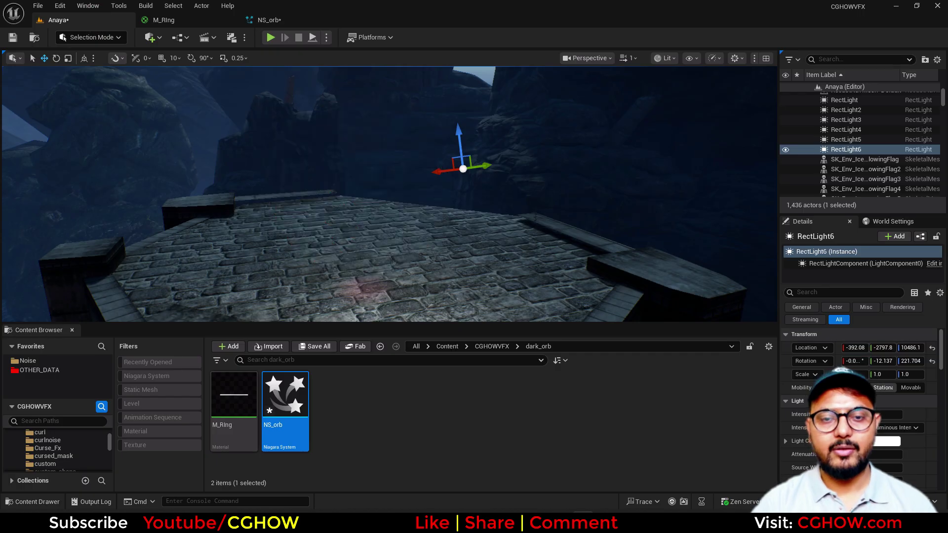
{"action": "scroll", "coordinate": [389, 194], "scroll_direction": "down", "scroll_amount": 3}
{"action": "scroll", "coordinate": [390, 194], "scroll_direction": "up", "scroll_amount": 2}
{"action": "scroll", "coordinate": [389, 194], "scroll_direction": "down", "scroll_amount": 5}
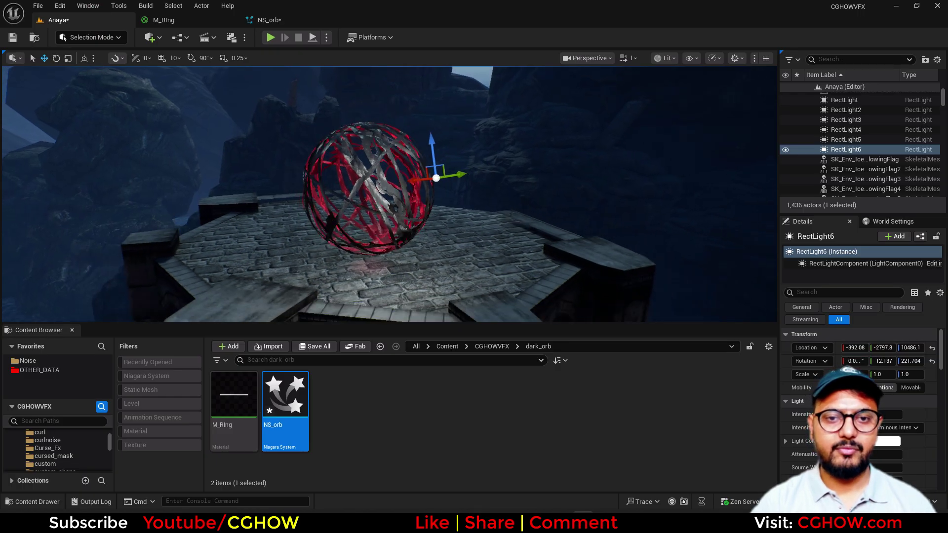
{"action": "right_click_drag", "start_coordinate": [486, 213], "coordinate": [470, 213]}
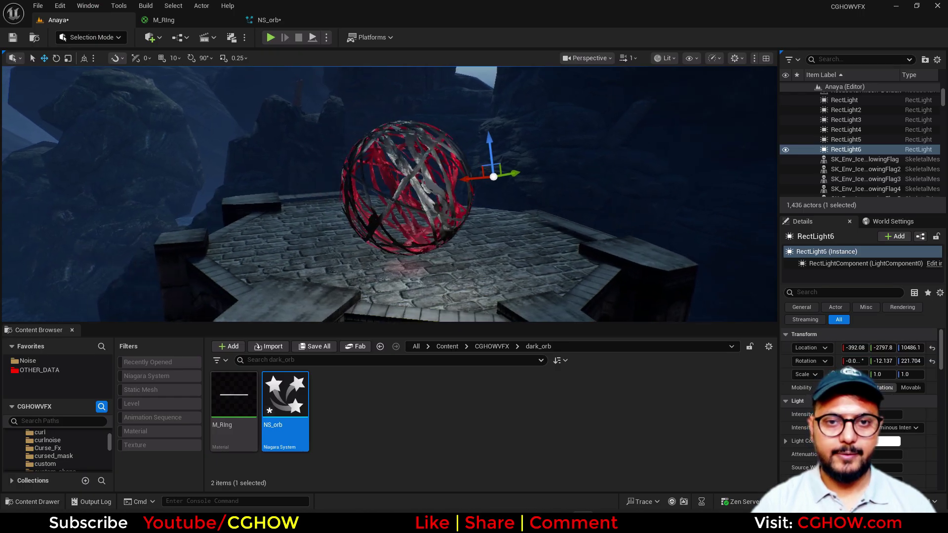
{"action": "left_click_drag", "start_coordinate": [481, 323], "coordinate": [484, 447]}
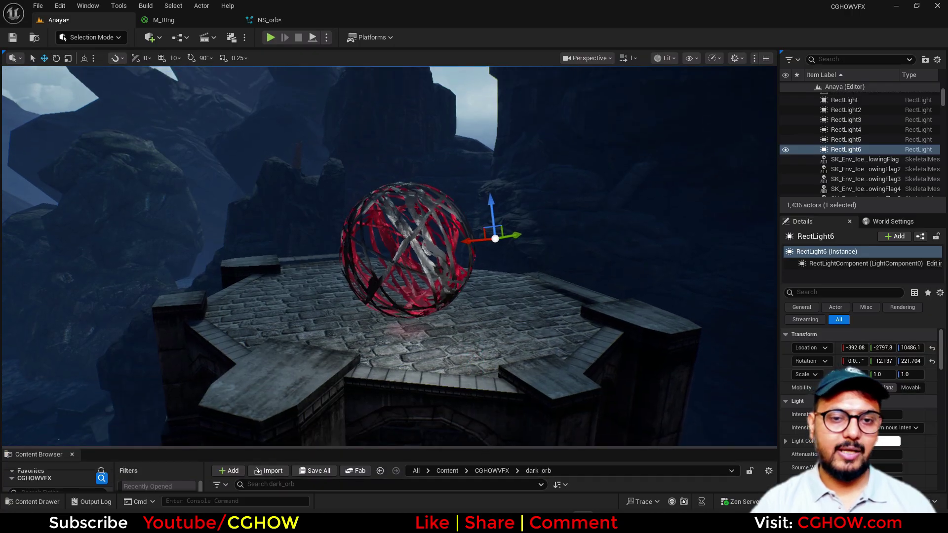
Add a Fountain emitter to NS_orb next to the duplicated ring emitter
{"action": "left_click", "coordinate": [269, 20]}
{"action": "left_click", "coordinate": [182, 20]}
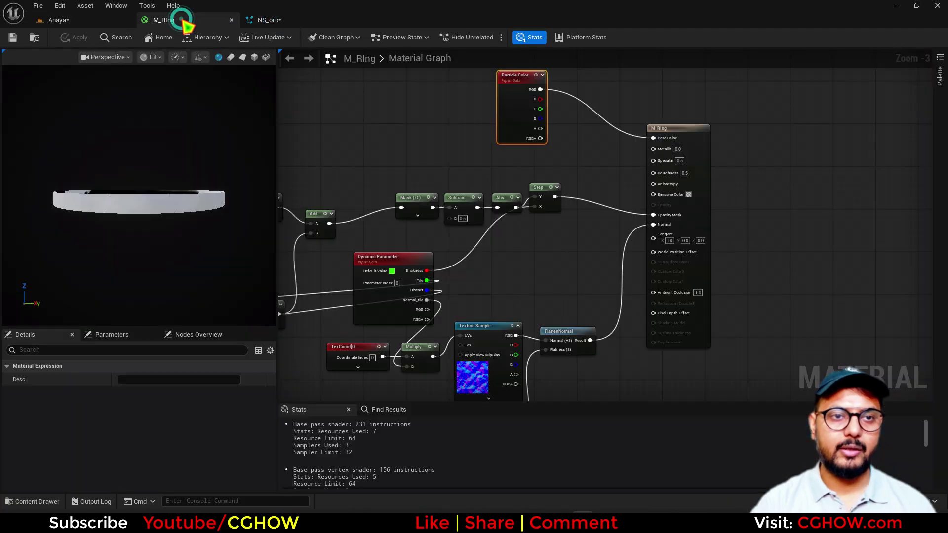
{"action": "left_click", "coordinate": [269, 20]}
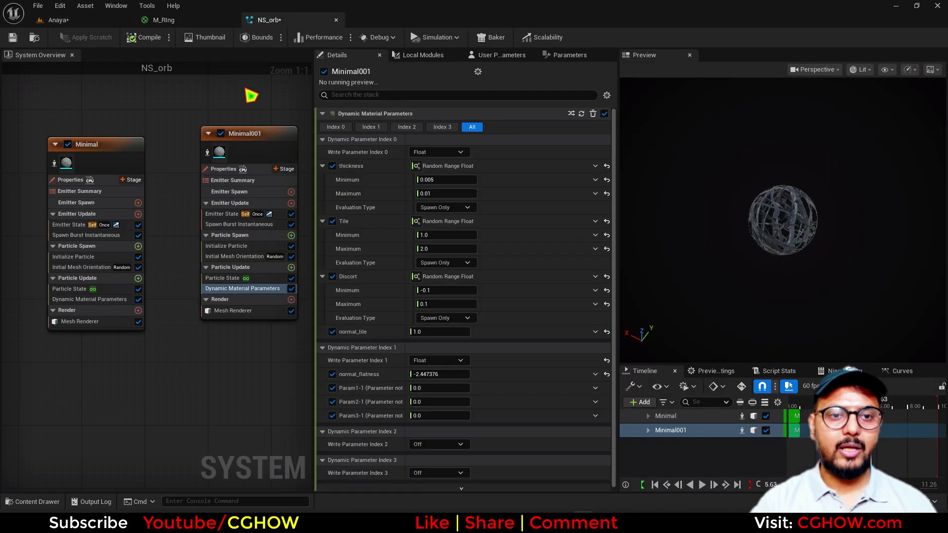
{"action": "right_click_drag", "start_coordinate": [250, 93], "coordinate": [58, 99]}
{"action": "right_click", "coordinate": [161, 127]}
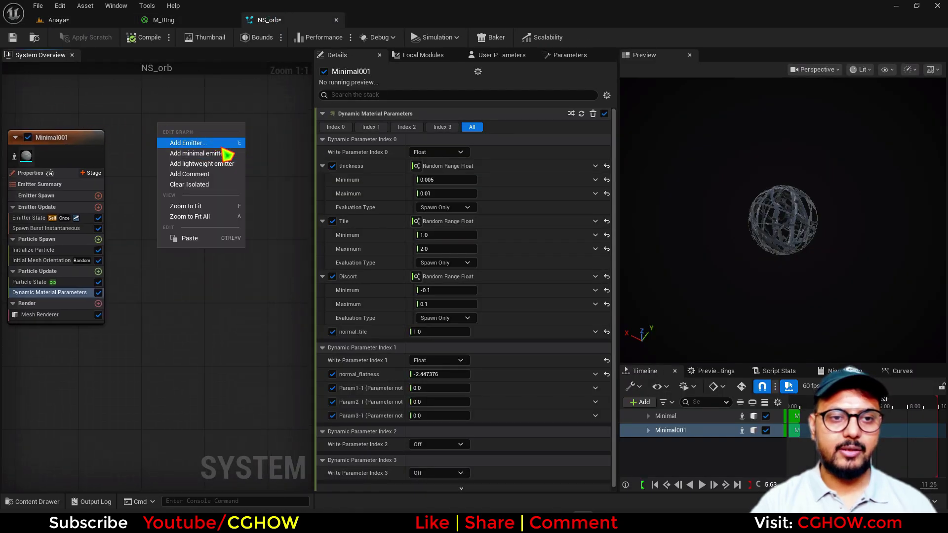
{"action": "left_click", "coordinate": [207, 143]}
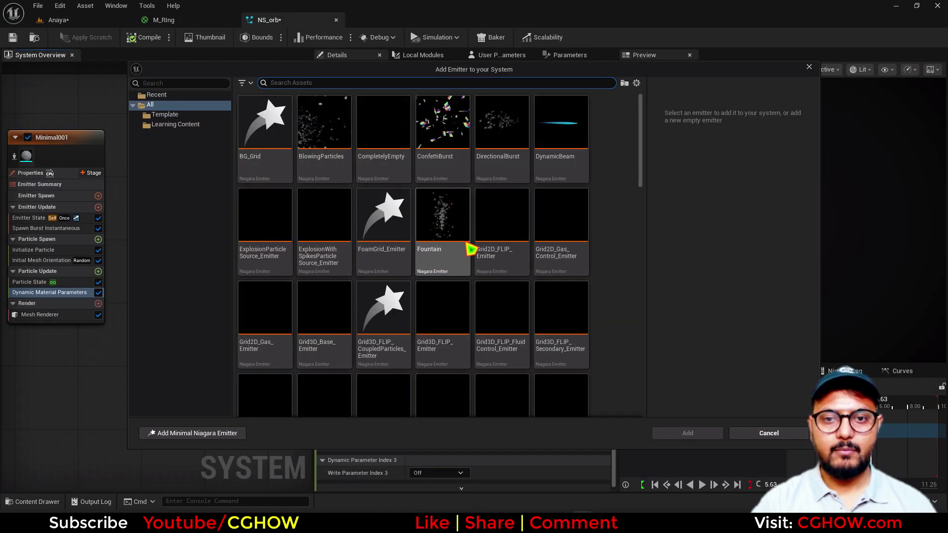
{"action": "left_click", "coordinate": [451, 229]}
{"action": "double_click", "coordinate": [441, 229]}
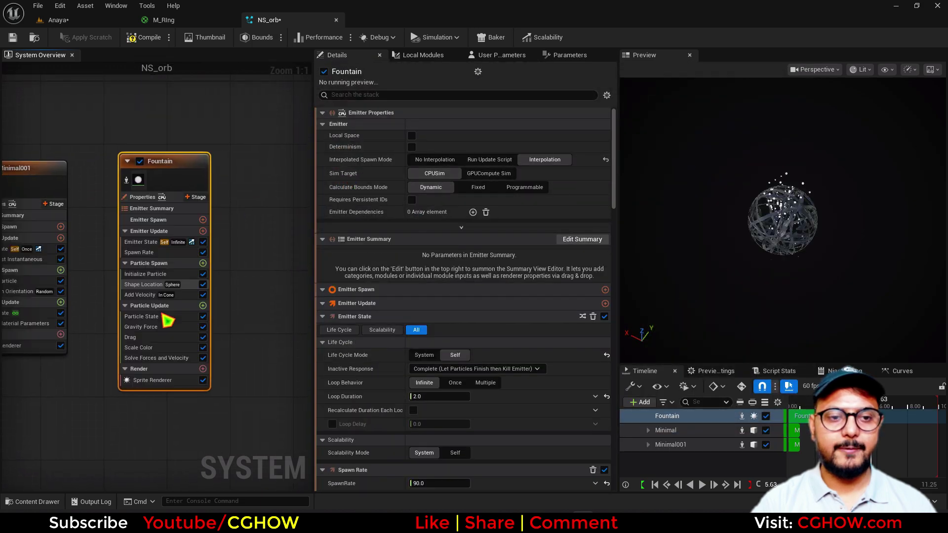
Delete the Add Velocity, Shape Location and Gravity Force modules from the Fountain emitter
{"action": "left_click", "coordinate": [158, 296]}
{"action": "key", "text": "Delete"}
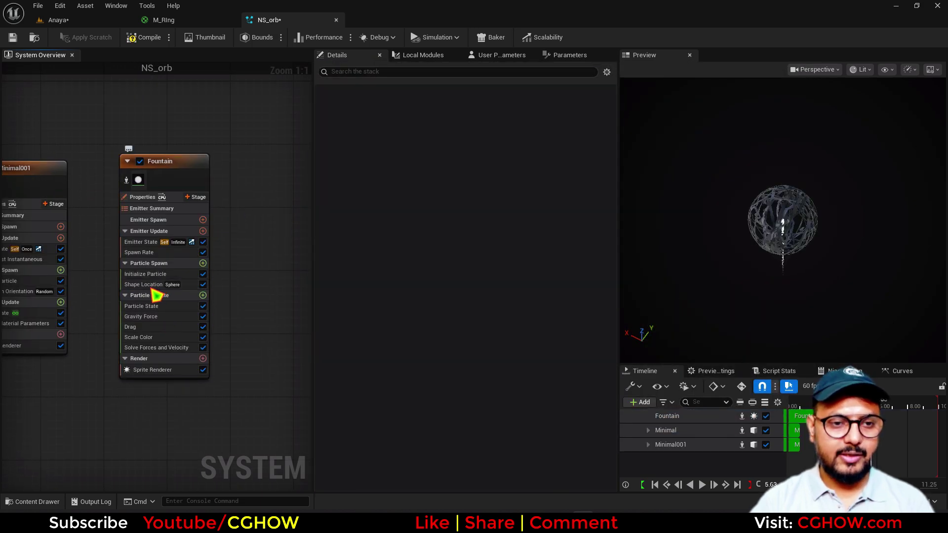
{"action": "left_click", "coordinate": [149, 288]}
{"action": "key", "text": "Delete"}
{"action": "left_click", "coordinate": [145, 302]}
{"action": "left_click", "coordinate": [148, 307]}
{"action": "key", "text": "Delete"}
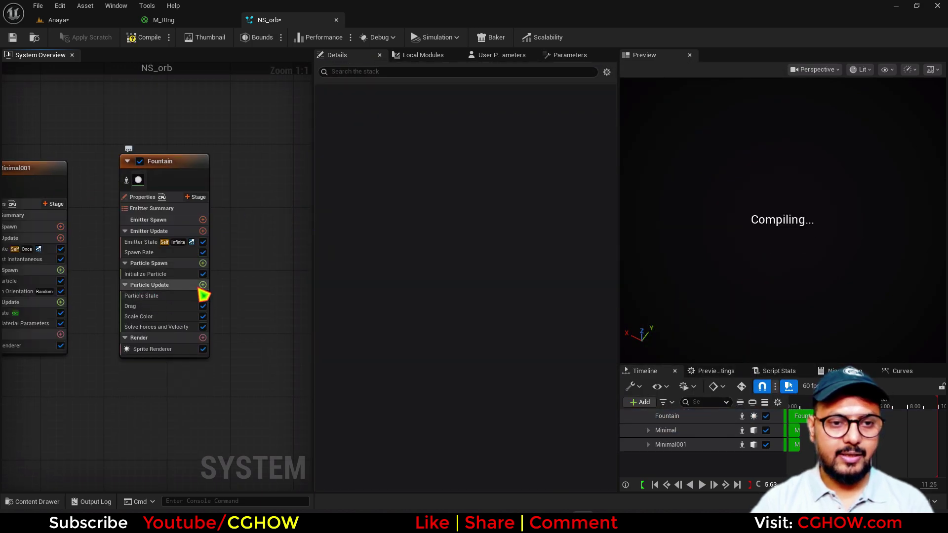
Add a Scale Sprite Size module to the Fountain emitter's Particle Update stage
{"action": "left_click", "coordinate": [203, 285]}
{"action": "type", "text": "size"}
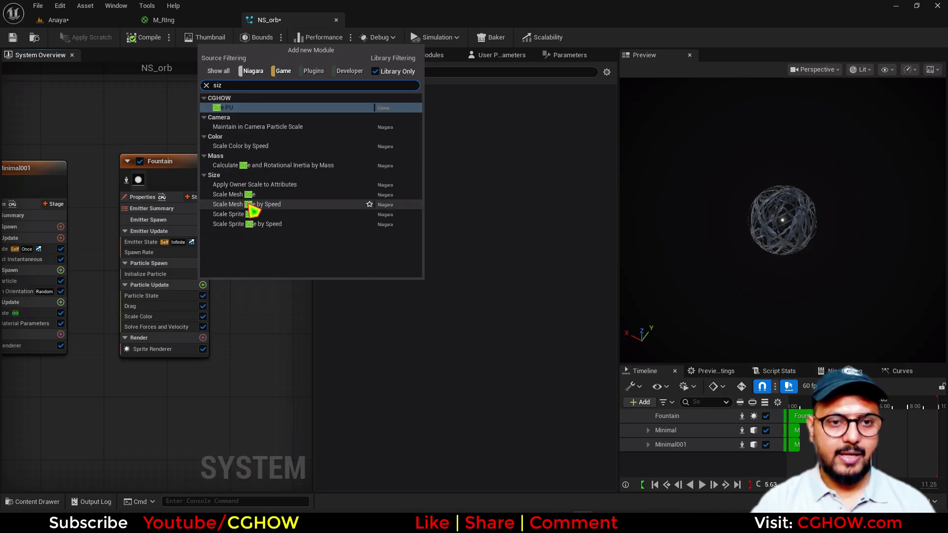
{"action": "left_click", "coordinate": [243, 214]}
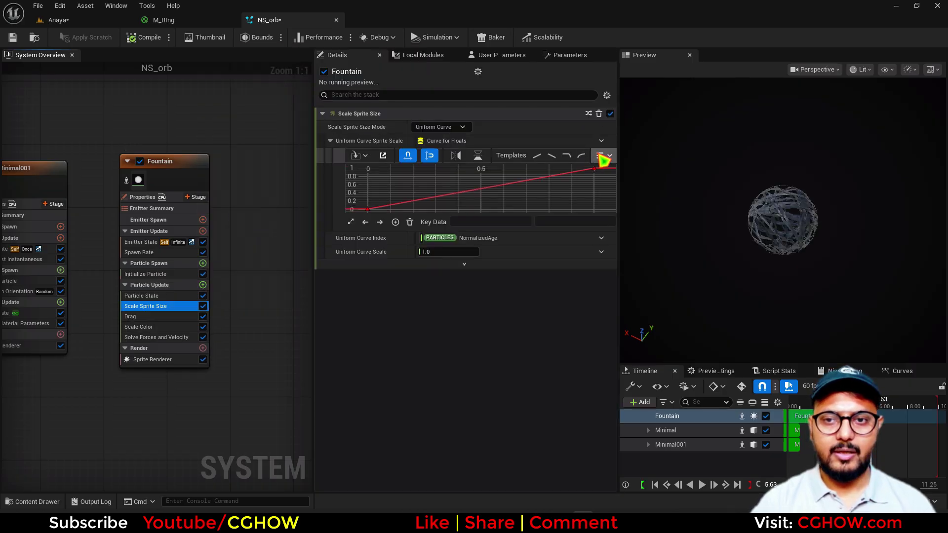
Smooth the sprite scale curve with a steeper tangent at its first key and set Uniform Curve Scale to 10
{"action": "left_click_drag", "start_coordinate": [347, 229], "coordinate": [347, 230]}
{"action": "key", "text": "1"}
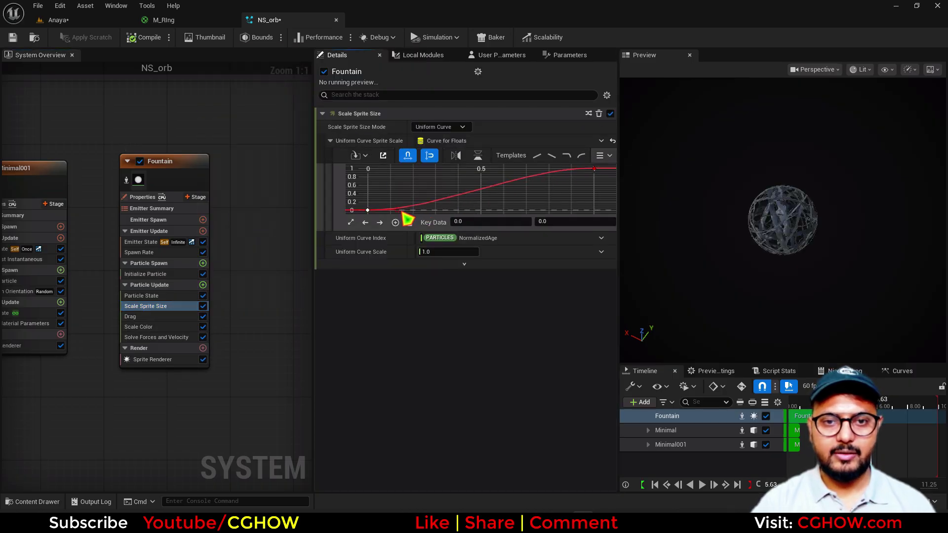
{"action": "left_click_drag", "start_coordinate": [396, 210], "coordinate": [396, 202]}
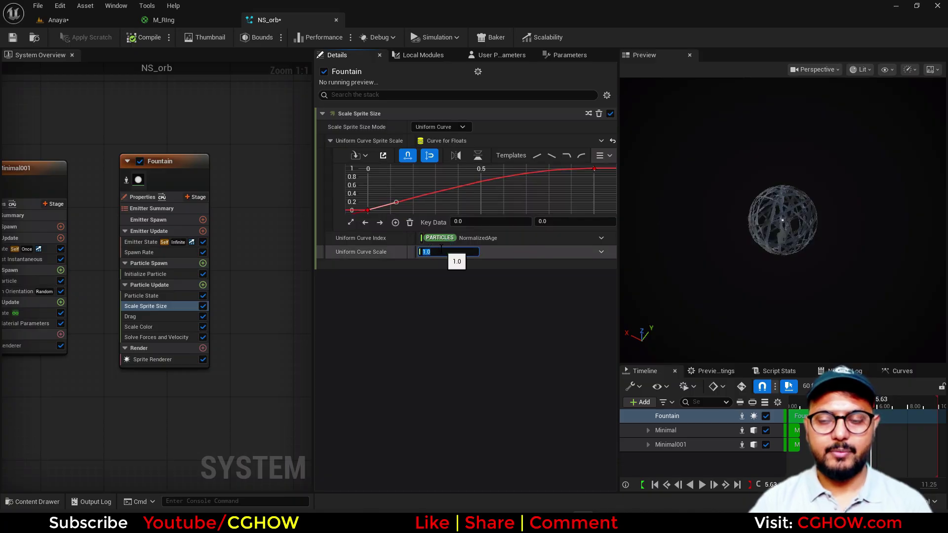
{"action": "type", "text": "50"}
{"action": "type", "text": "10"}
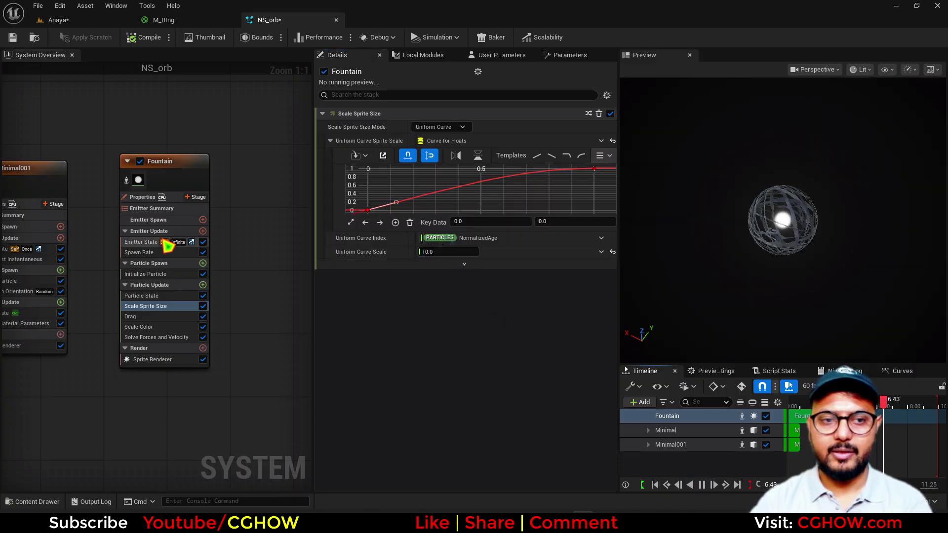
Set the Fountain emitter's spawn rate to 20 and its particle color to orange (R 1.0, G 0.164, B 0.0)
{"action": "left_click", "coordinate": [143, 252]}
{"action": "left_click", "coordinate": [433, 127]}
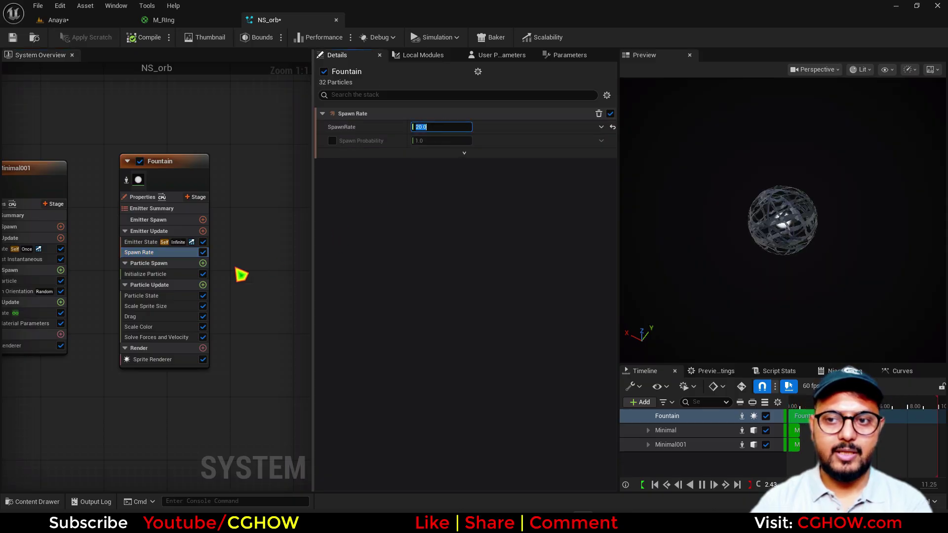
{"action": "left_click", "coordinate": [155, 274]}
{"action": "left_click", "coordinate": [447, 208]}
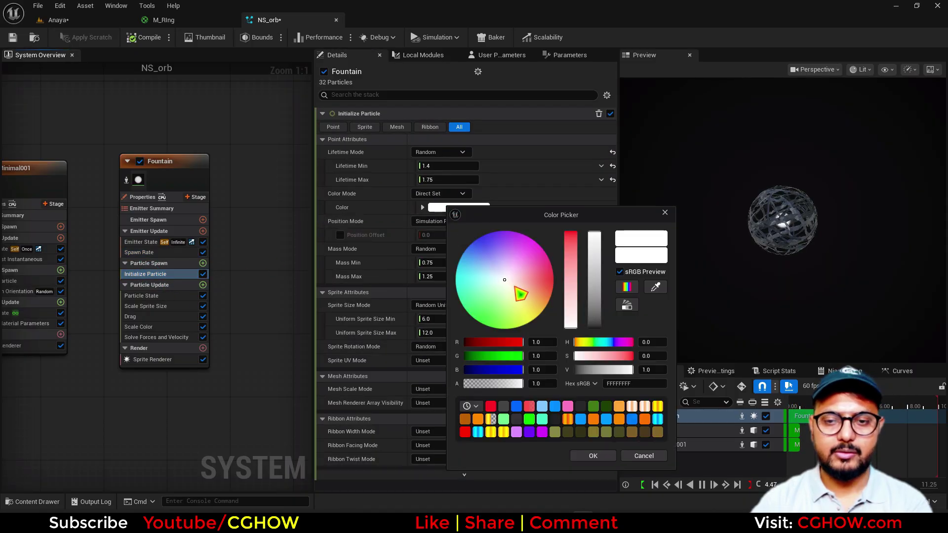
{"action": "left_click_drag", "start_coordinate": [547, 300], "coordinate": [553, 288]}
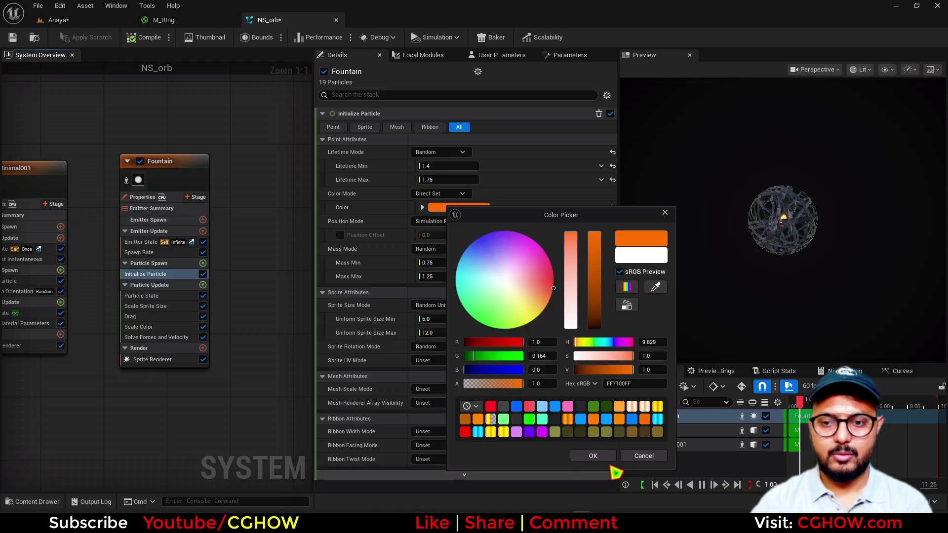
{"action": "left_click", "coordinate": [600, 456]}
Enable Local Space in the Fountain emitter's properties
{"action": "right_click_drag", "start_coordinate": [194, 157], "coordinate": [110, 155]}
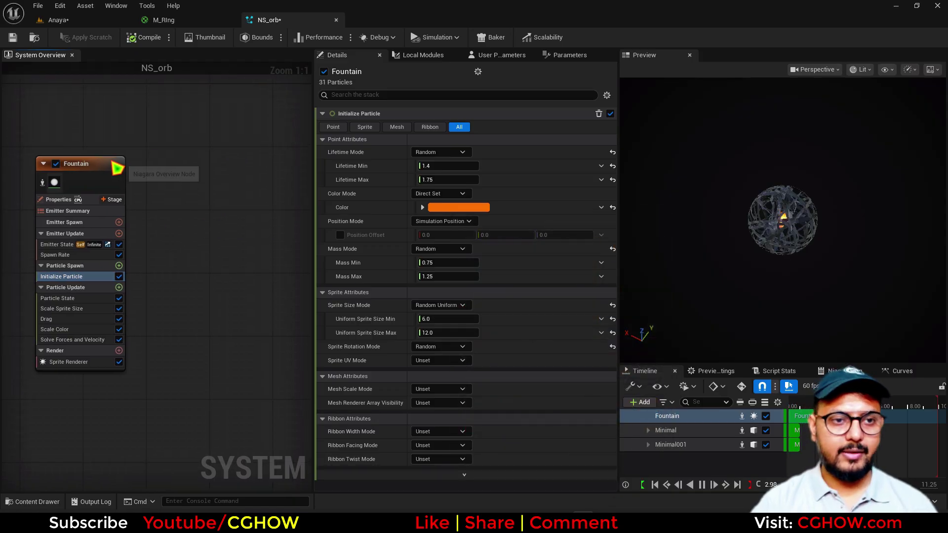
{"action": "left_click", "coordinate": [59, 200]}
{"action": "left_click", "coordinate": [414, 135]}
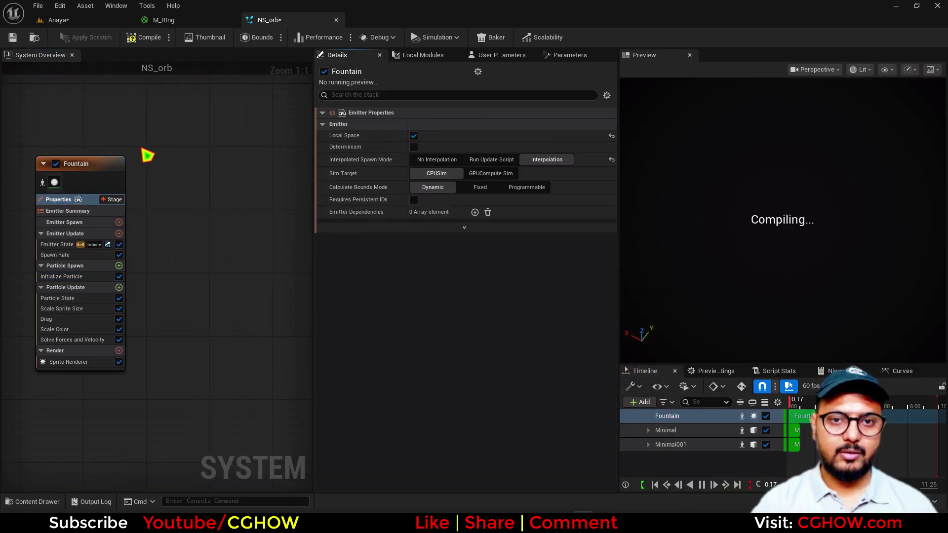
Duplicate the Fountain emitter and set the copy's Scale Sprite Size Uniform Curve Scale to 30
{"action": "left_click", "coordinate": [112, 165]}
{"action": "key", "text": "ctrl+c"}
{"action": "left_click", "coordinate": [169, 147]}
{"action": "key", "text": "ctrl+v"}
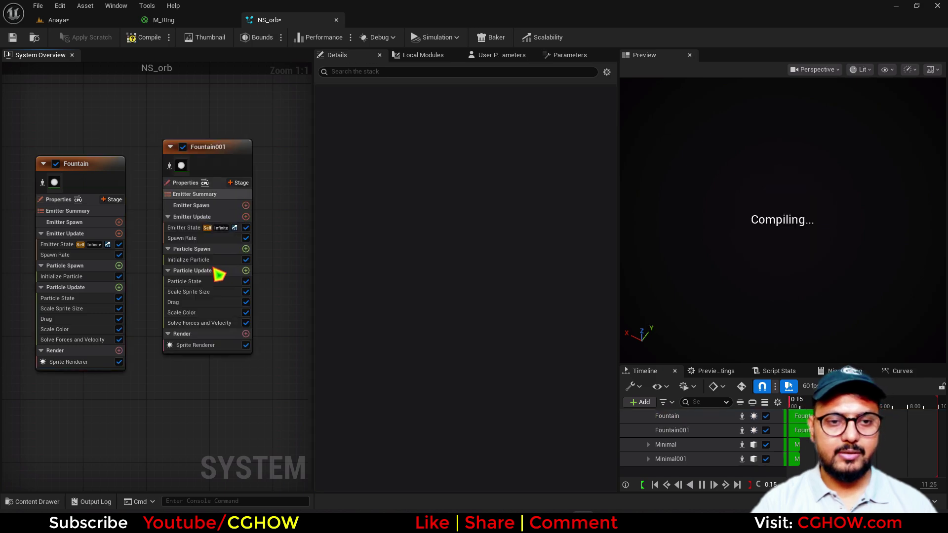
{"action": "left_click", "coordinate": [192, 292]}
{"action": "left_click", "coordinate": [438, 252]}
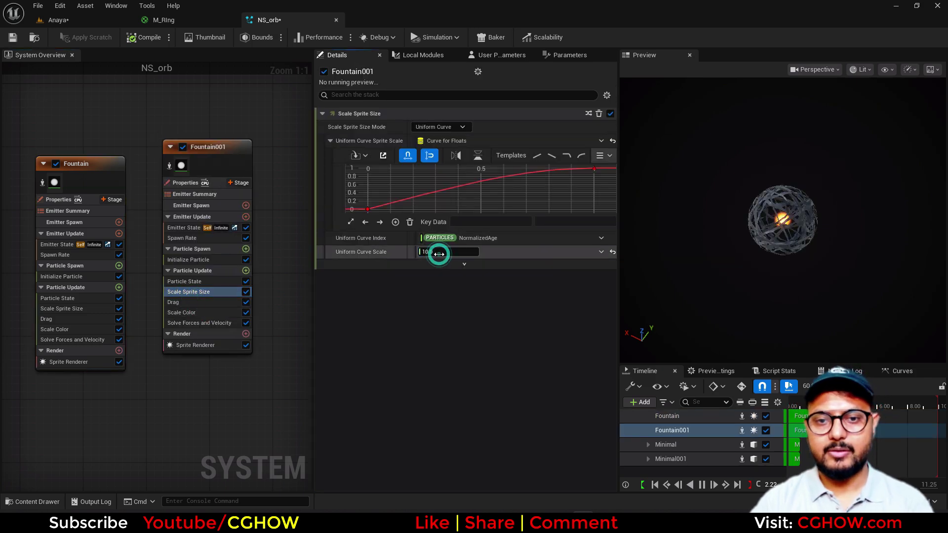
{"action": "type", "text": "20"}
{"action": "key", "text": "Return"}
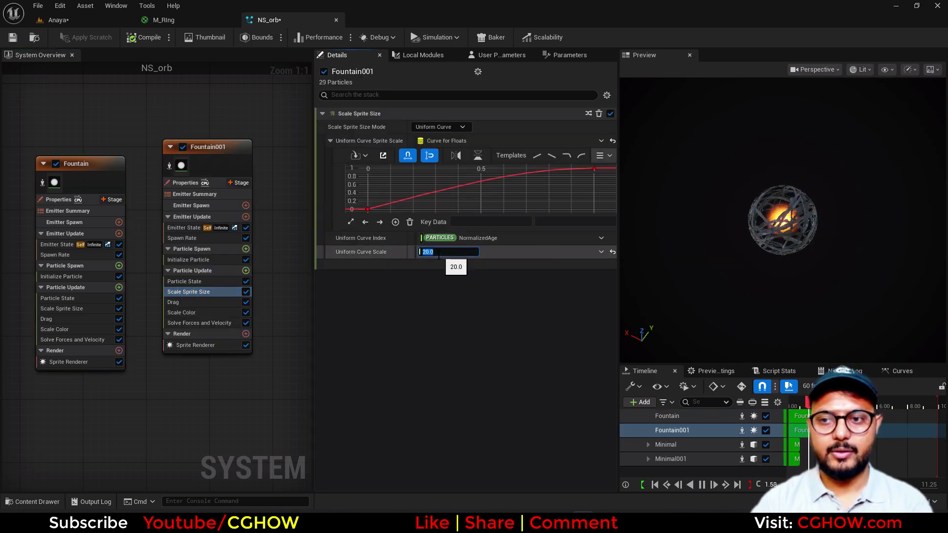
Set the Fountain001 emitter's particle color to red (R 1.0, G 0.022, B 0.0) and check the orb in the level
{"action": "left_click", "coordinate": [190, 260]}
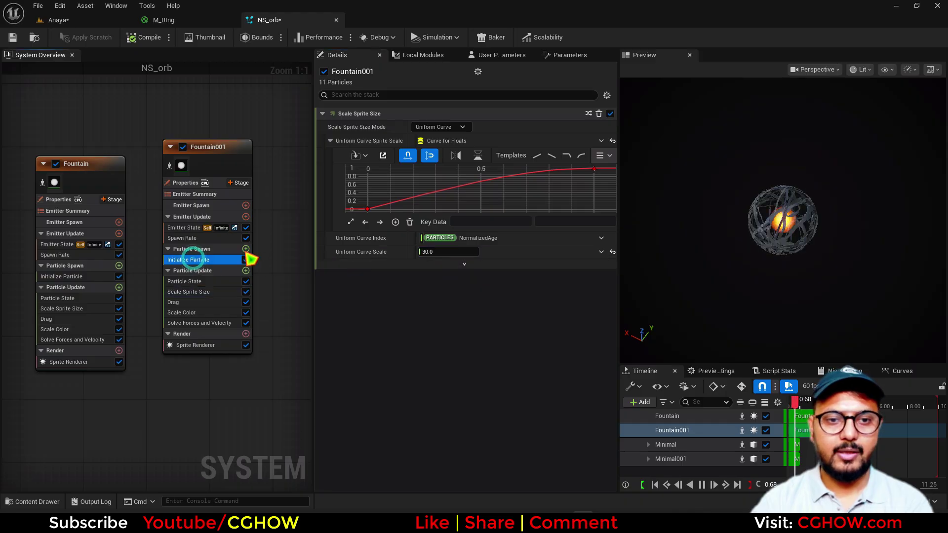
{"action": "left_click", "coordinate": [455, 207]}
{"action": "left_click_drag", "start_coordinate": [563, 295], "coordinate": [562, 284]}
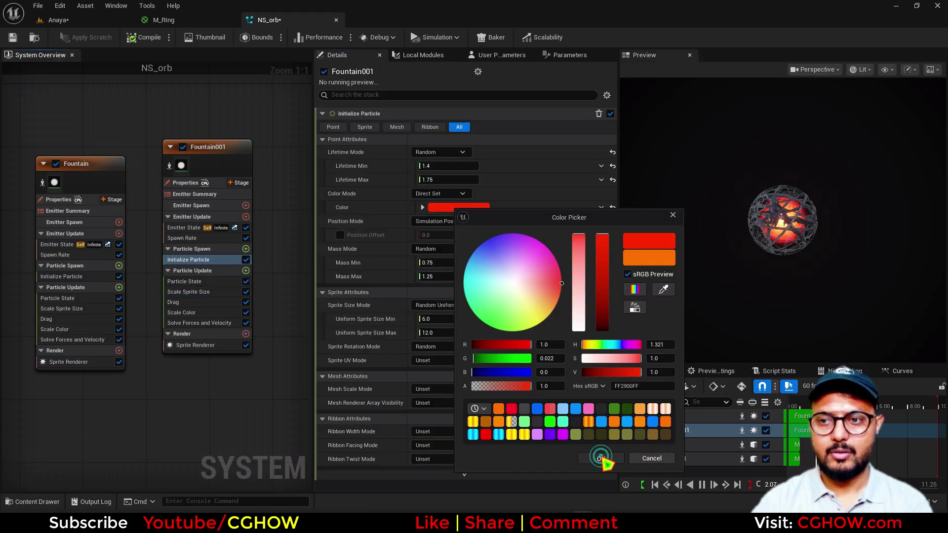
{"action": "left_click", "coordinate": [600, 458]}
{"action": "left_click", "coordinate": [85, 23]}
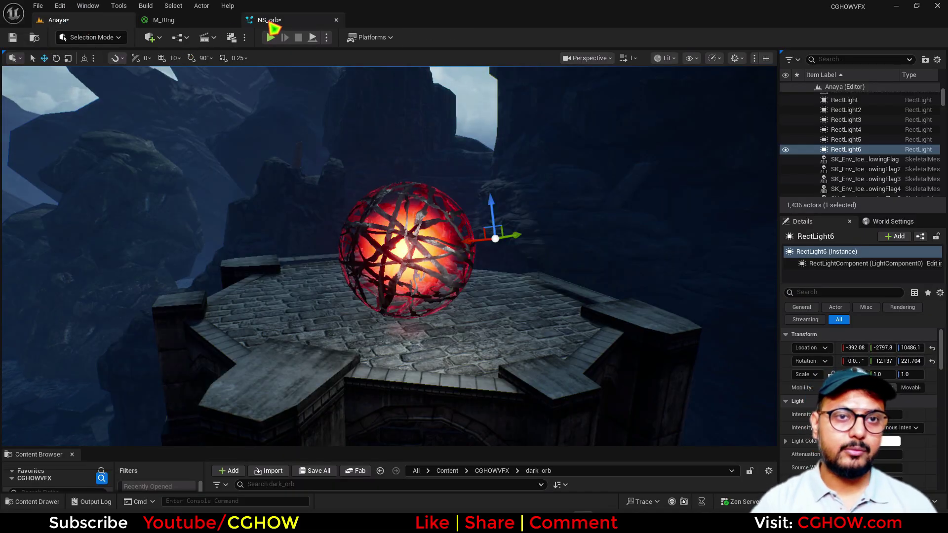
Back in NS_orb, make a second copy of the original Fountain emitter
{"action": "left_click", "coordinate": [269, 20]}
{"action": "right_click_drag", "start_coordinate": [205, 111], "coordinate": [175, 111]}
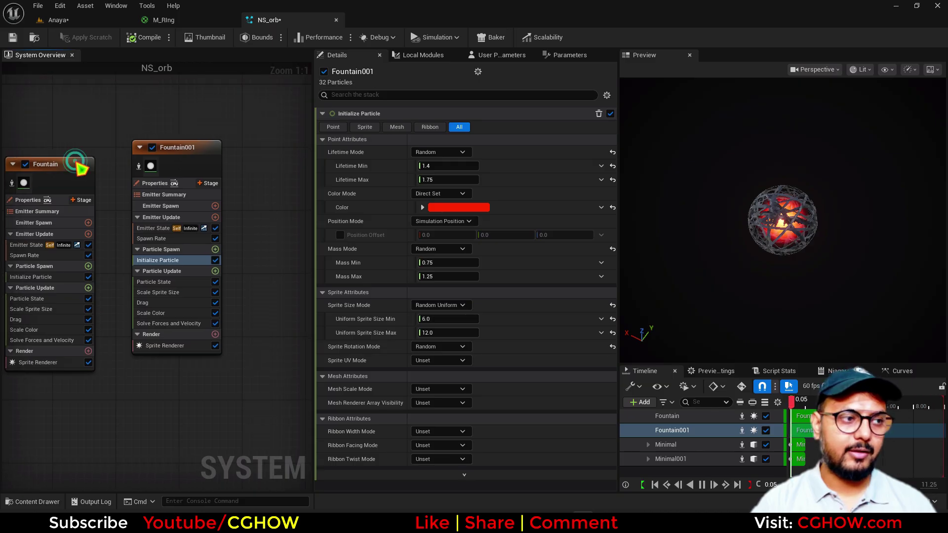
{"action": "left_click", "coordinate": [79, 168]}
{"action": "key", "text": "Delete"}
{"action": "left_click", "coordinate": [169, 119]}
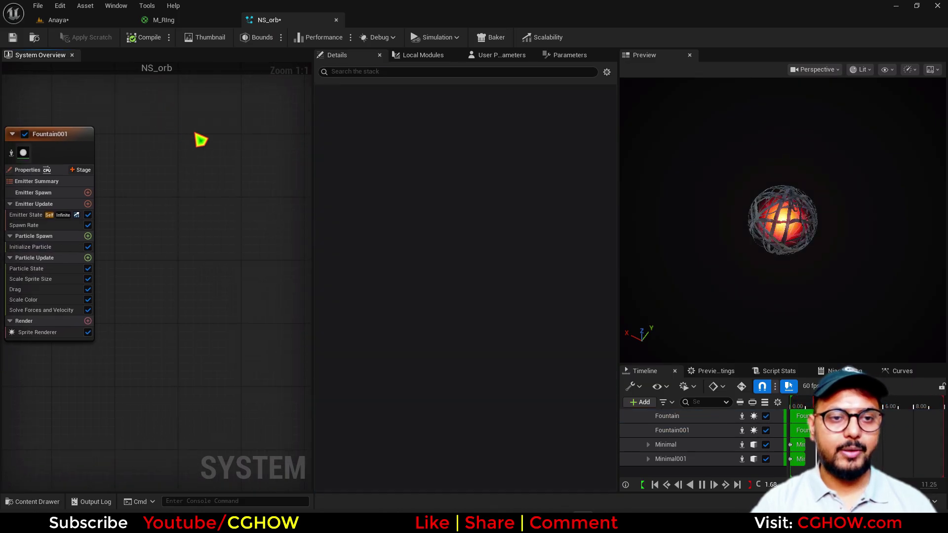
{"action": "key", "text": "ctrl+v"}
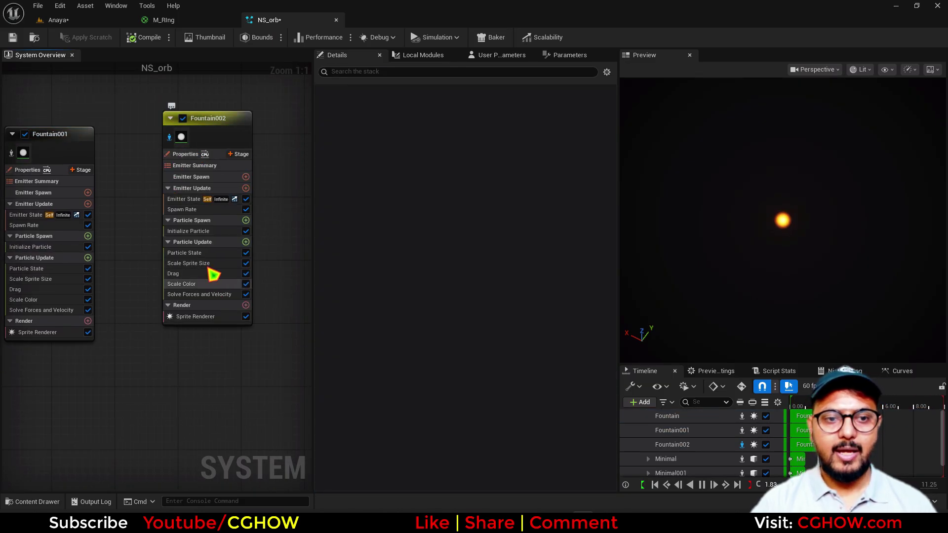
Add to Fountain002's Particle Spawn a Sphere Shape Location (radius about 189, Surface Distribution 1.0) and an Add Velocity module set to From Point
{"action": "left_click", "coordinate": [245, 220]}
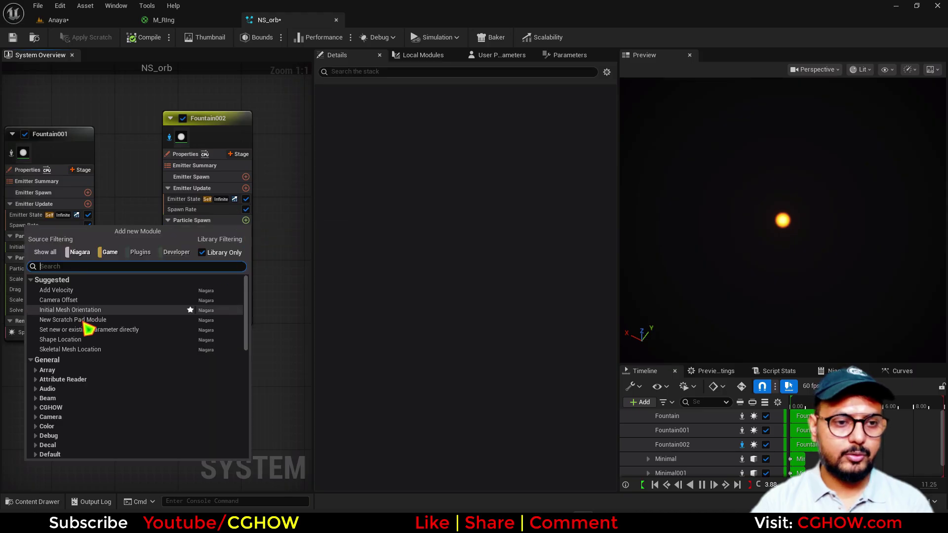
{"action": "left_click", "coordinate": [91, 341]}
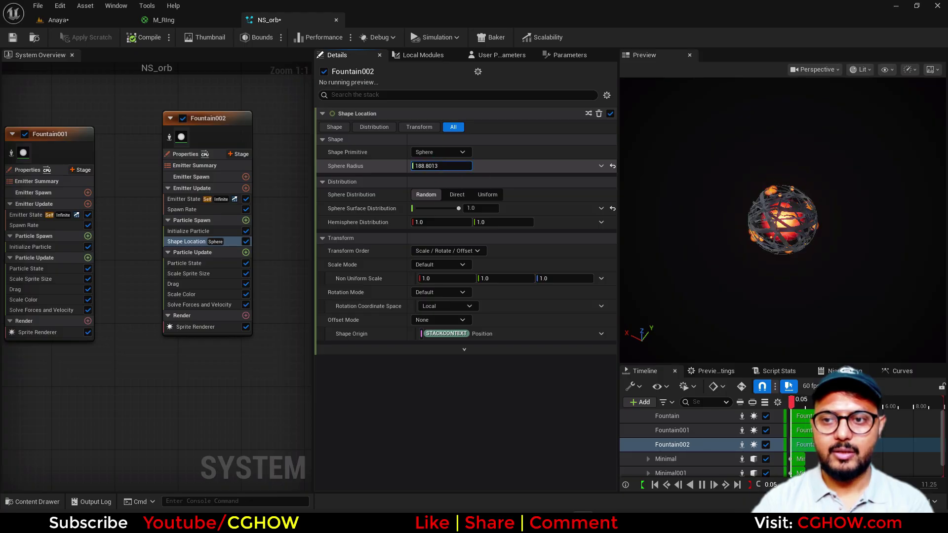
{"action": "left_click", "coordinate": [245, 220]}
{"action": "left_click", "coordinate": [79, 298]}
{"action": "left_click", "coordinate": [444, 127]}
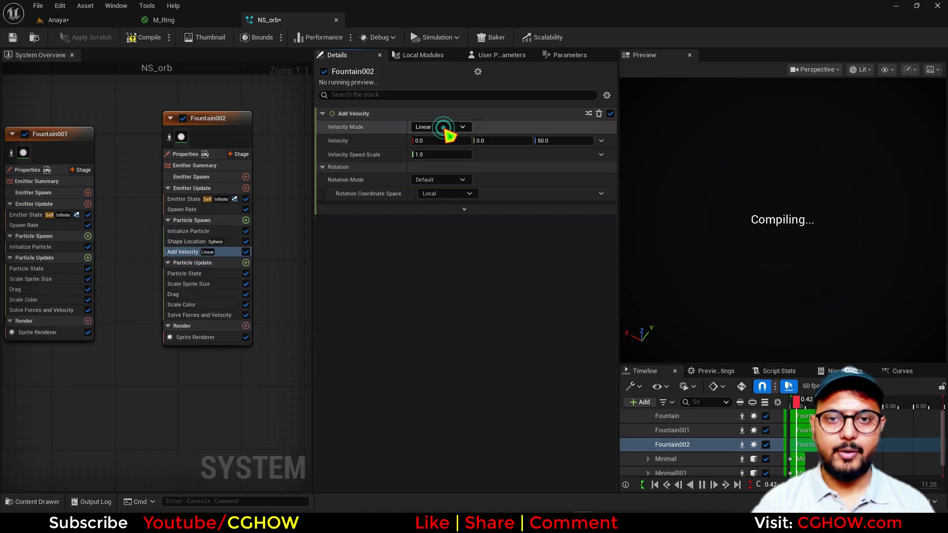
{"action": "left_click", "coordinate": [440, 150]}
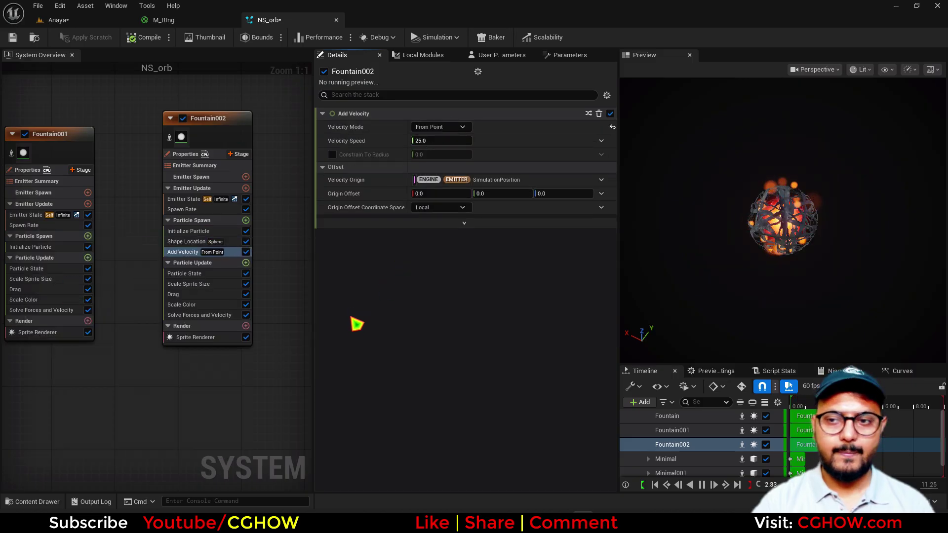
Set the Fountain002 Sprite Renderer's alignment to Velocity Aligned
{"action": "left_click", "coordinate": [197, 338]}
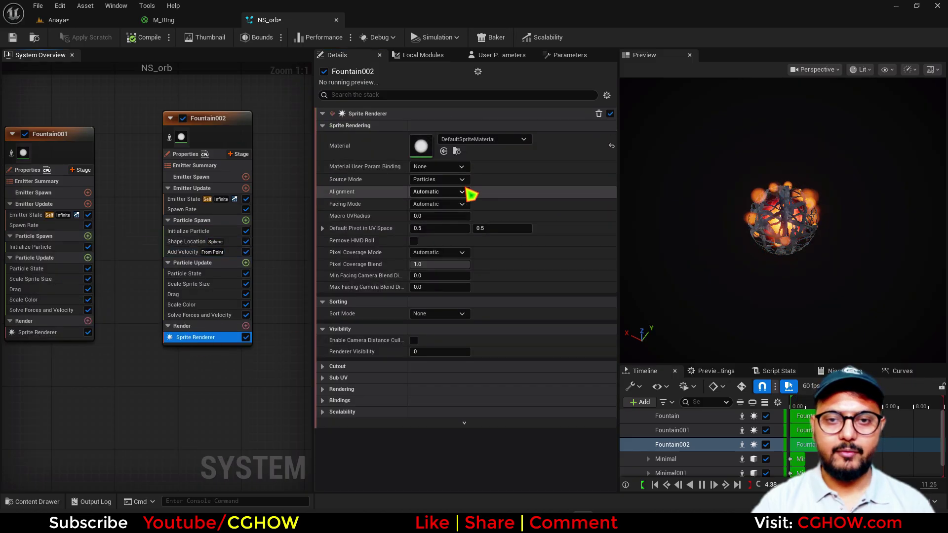
{"action": "left_click", "coordinate": [447, 192]}
{"action": "left_click", "coordinate": [436, 212]}
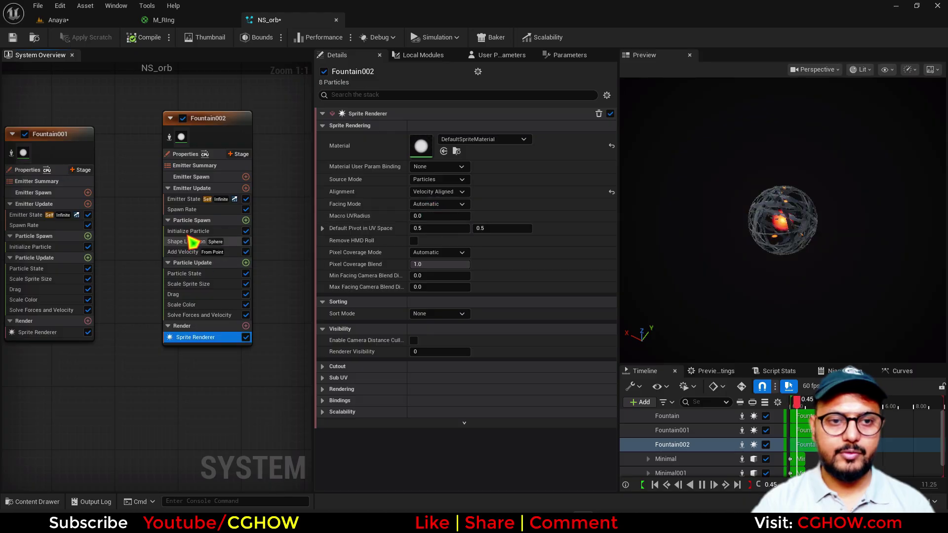
Switch Fountain002's Sprite Size Mode to Random Non-Uniform, with a minimum X of 0.1 and a maximum X of 2
{"action": "left_click", "coordinate": [190, 231]}
{"action": "left_click", "coordinate": [456, 306]}
{"action": "left_click", "coordinate": [451, 362]}
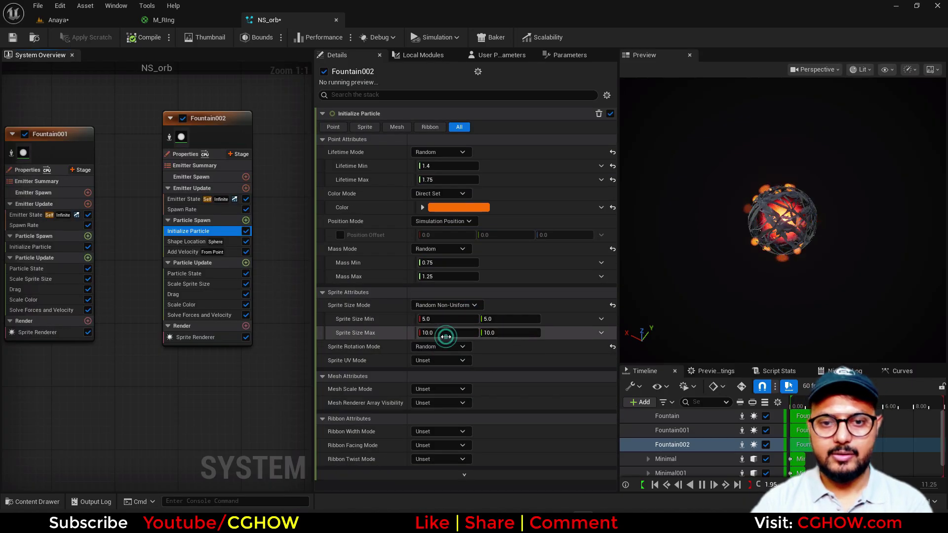
{"action": "type", "text": "2"}
{"action": "key", "text": "Return"}
{"action": "left_click", "coordinate": [436, 320]}
{"action": "type", "text": "."}
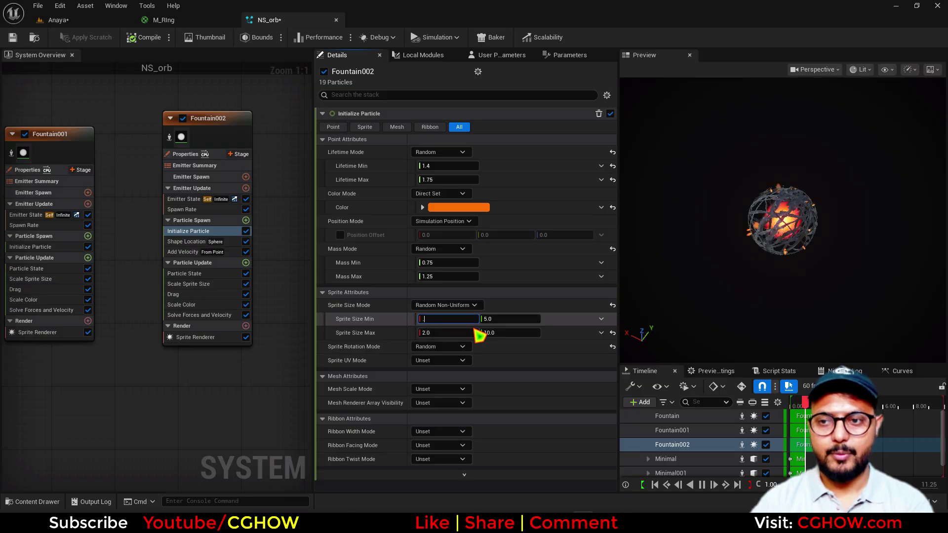
{"action": "type", "text": "5"}
{"action": "key", "text": "Return"}
Set Fountain002's Velocity Speed to about 215 and its lifetime range to 0.2–1.0, then check the sparks in the level
{"action": "left_click", "coordinate": [189, 252]}
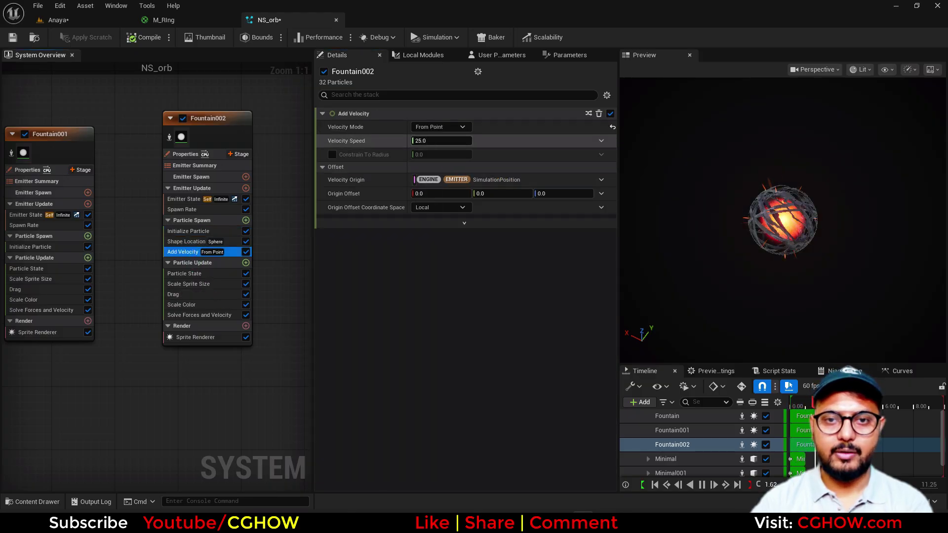
{"action": "left_click_drag", "start_coordinate": [442, 141], "coordinate": [464, 141]}
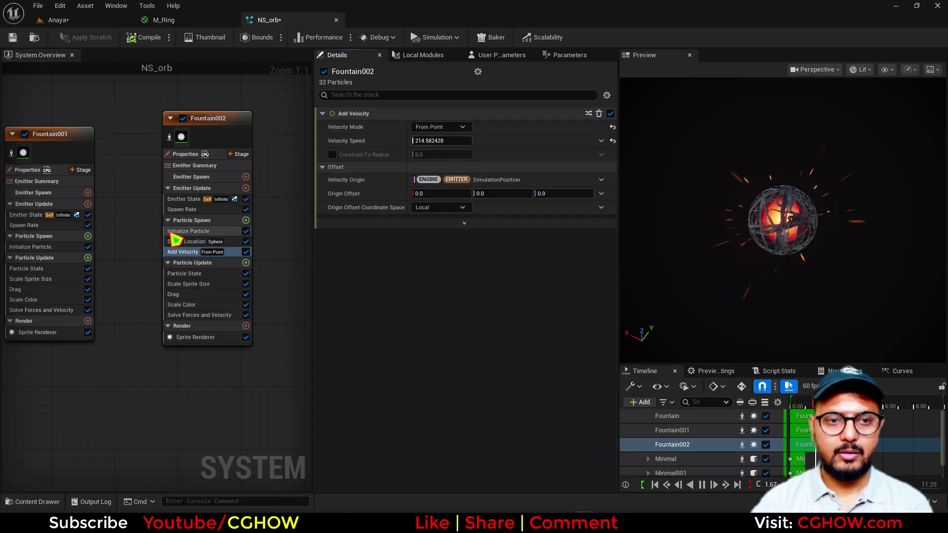
{"action": "left_click", "coordinate": [174, 232]}
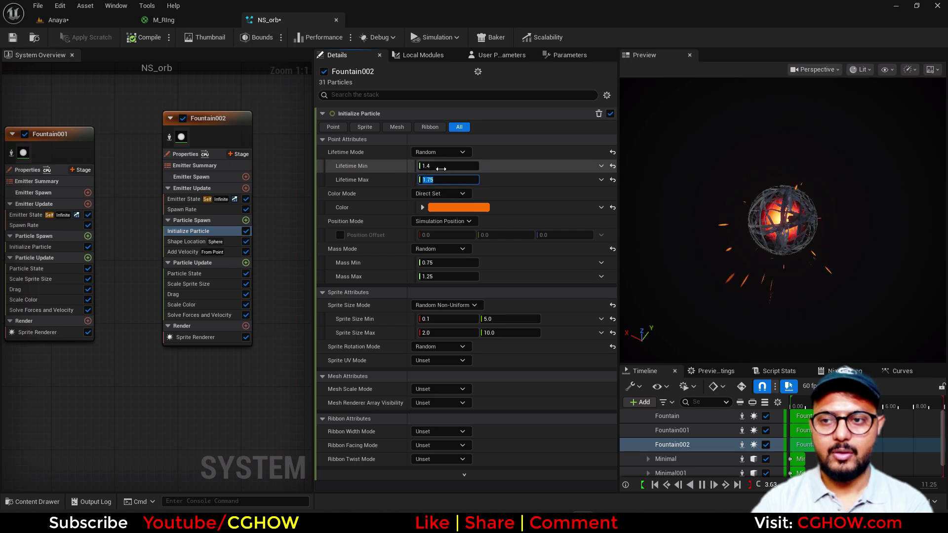
{"action": "type", "text": "0.2"}
{"action": "key", "text": "Return"}
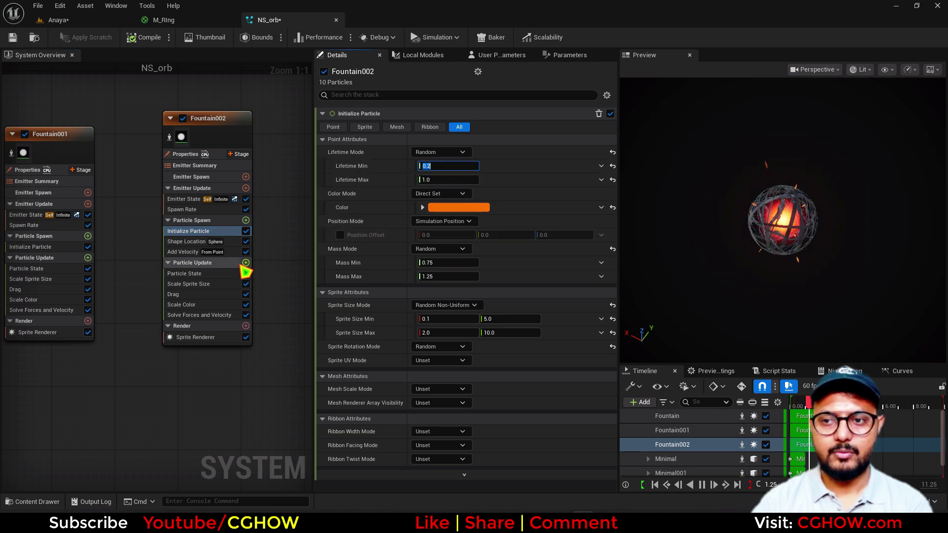
{"action": "left_click", "coordinate": [69, 20]}
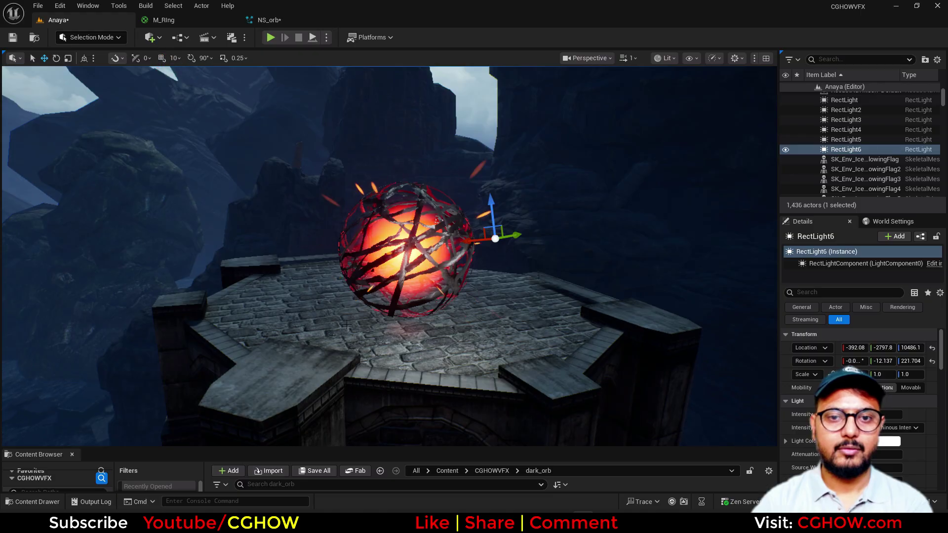
Reduce Fountain002's sprites in NS_orb by setting Sprite Size Max to 1 by 5 and the minimum Y to 2
{"action": "left_click", "coordinate": [277, 20]}
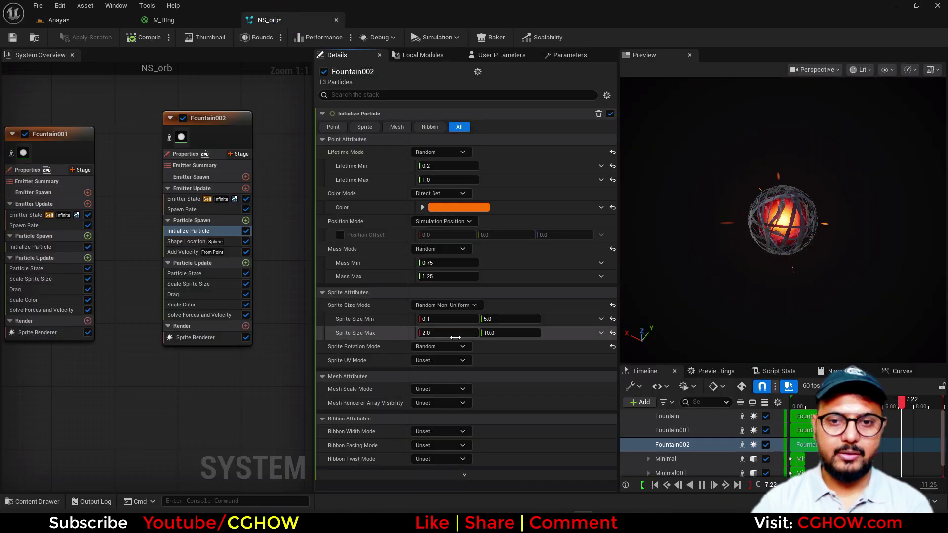
{"action": "type", "text": "1"}
{"action": "key", "text": "Return"}
{"action": "type", "text": "5"}
{"action": "key", "text": "Return"}
{"action": "left_click", "coordinate": [500, 321]}
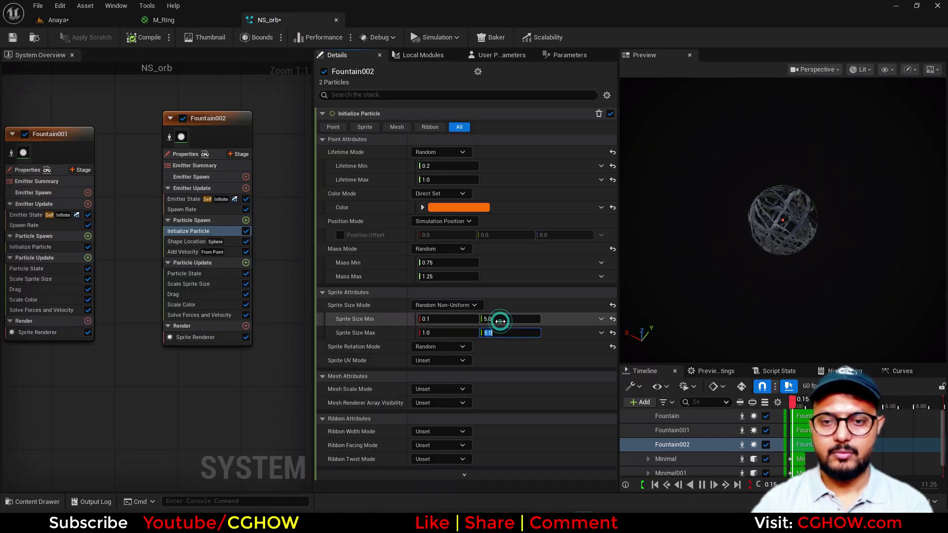
{"action": "type", "text": "2"}
{"action": "key", "text": "Return"}
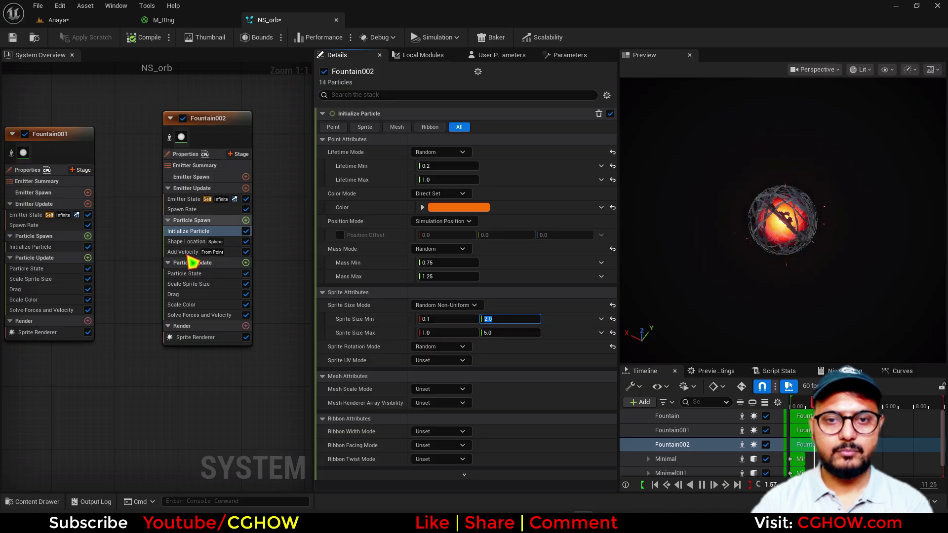
Apply the rise-and-fall curve template to Fountain002's sprite scale and inspect the orb in the level from another angle
{"action": "left_click", "coordinate": [204, 284]}
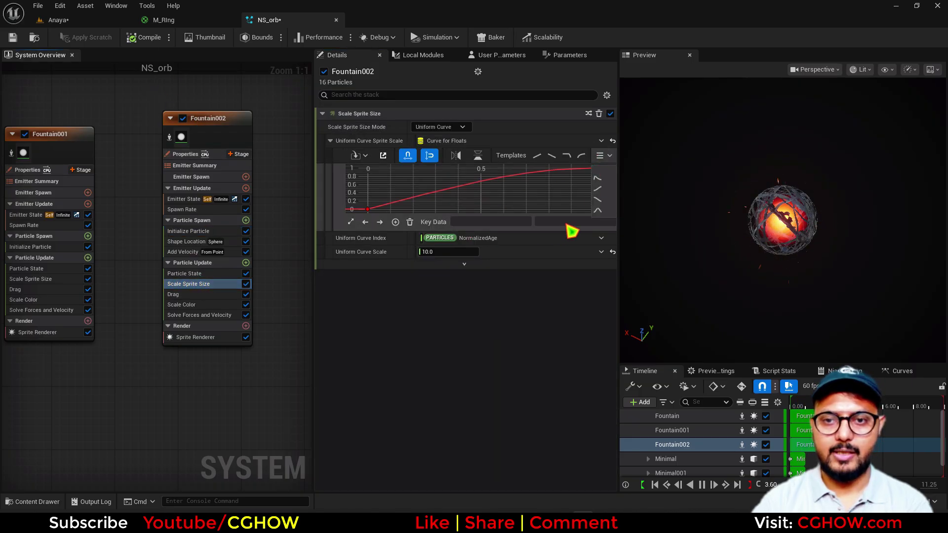
{"action": "left_click", "coordinate": [597, 210]}
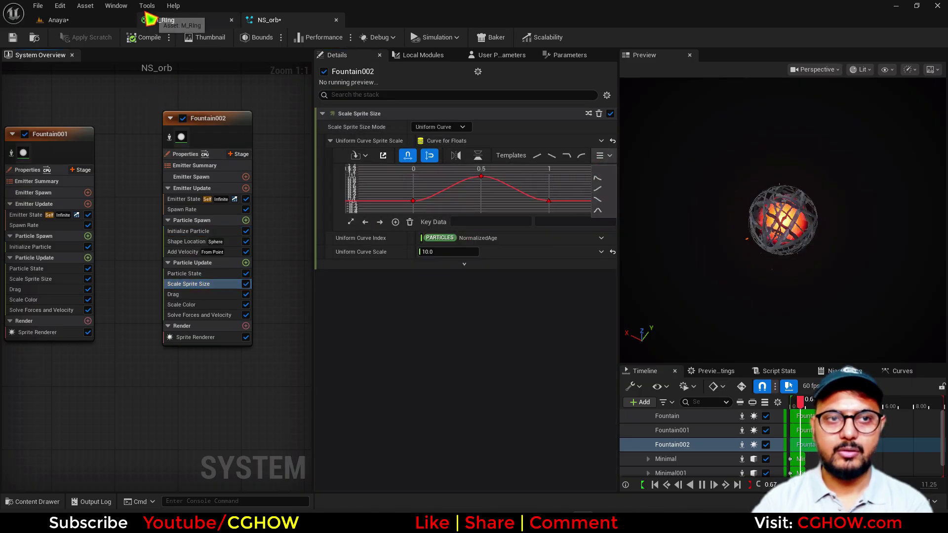
{"action": "left_click", "coordinate": [108, 20]}
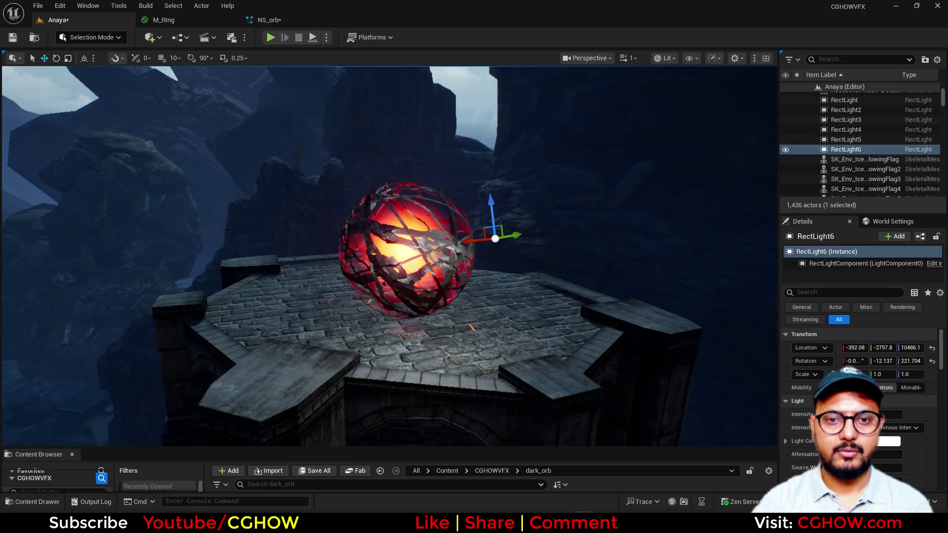
{"action": "scroll", "coordinate": [342, 288], "scroll_direction": "up", "scroll_amount": 2}
{"action": "scroll", "coordinate": [481, 336], "scroll_direction": "down", "scroll_amount": 2}
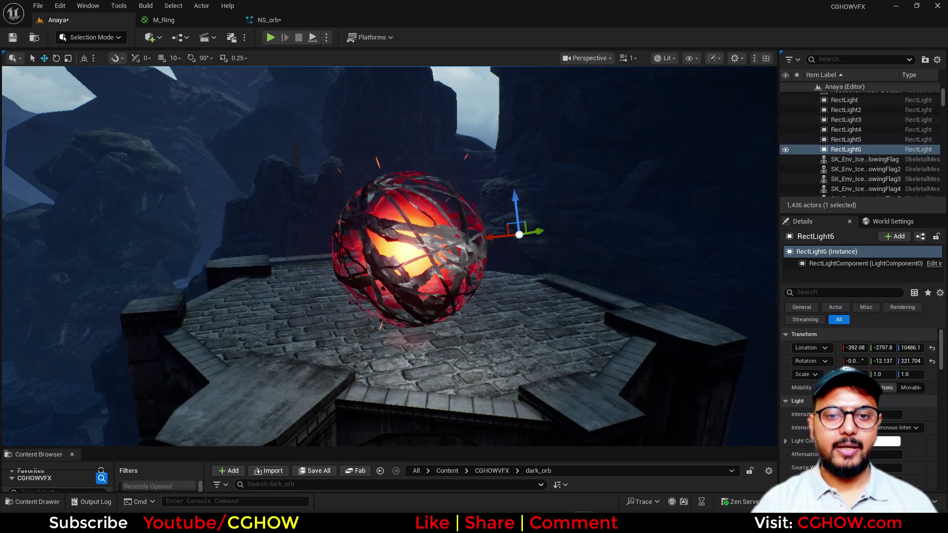
{"action": "left_click_drag", "start_coordinate": [481, 336], "coordinate": [454, 320], "text": "alt"}
{"action": "right_click_drag", "start_coordinate": [425, 329], "coordinate": [415, 329]}
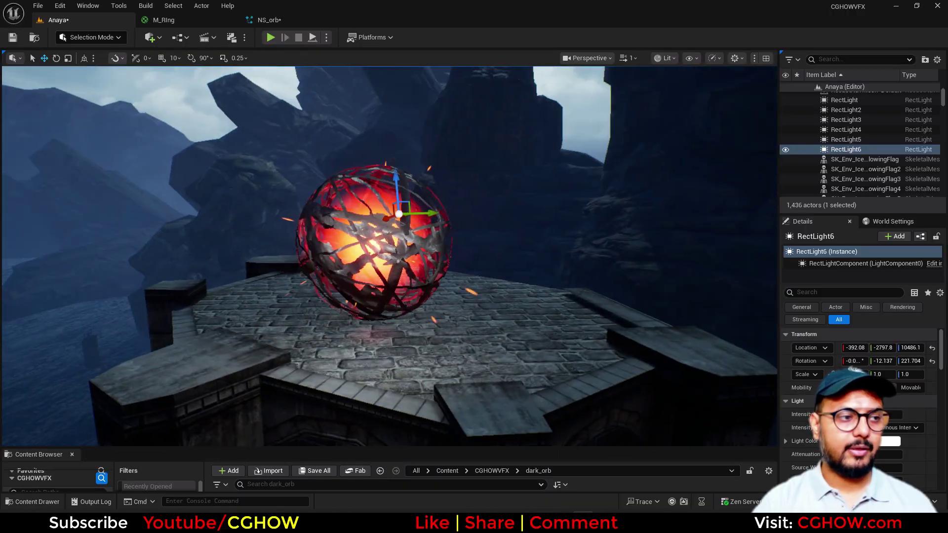